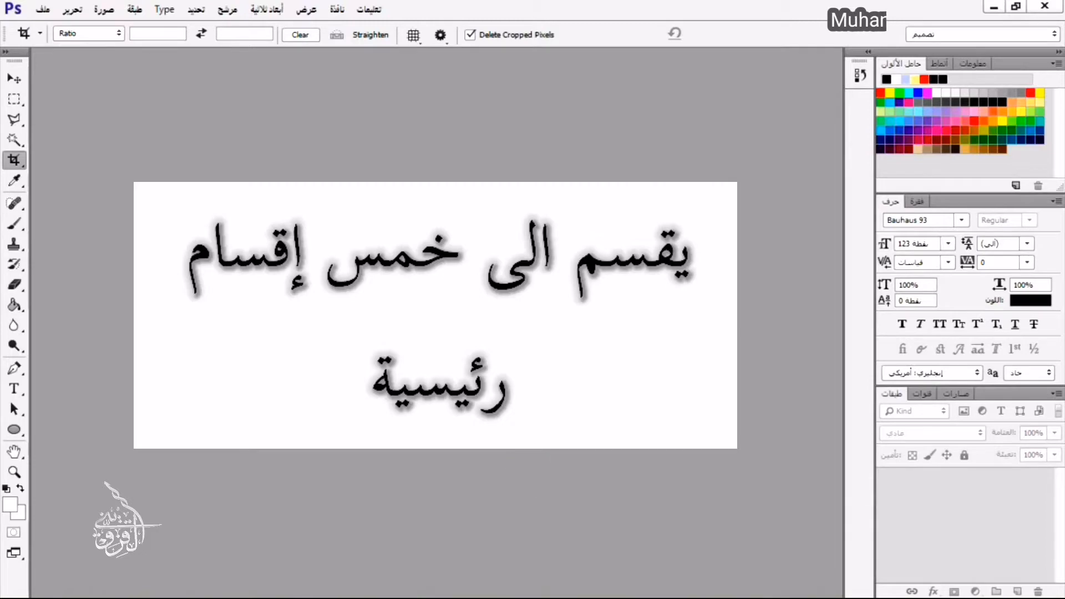
# Expand the toolbox to two columns and collapse it back to a single column
pyautogui.click(278, 335)
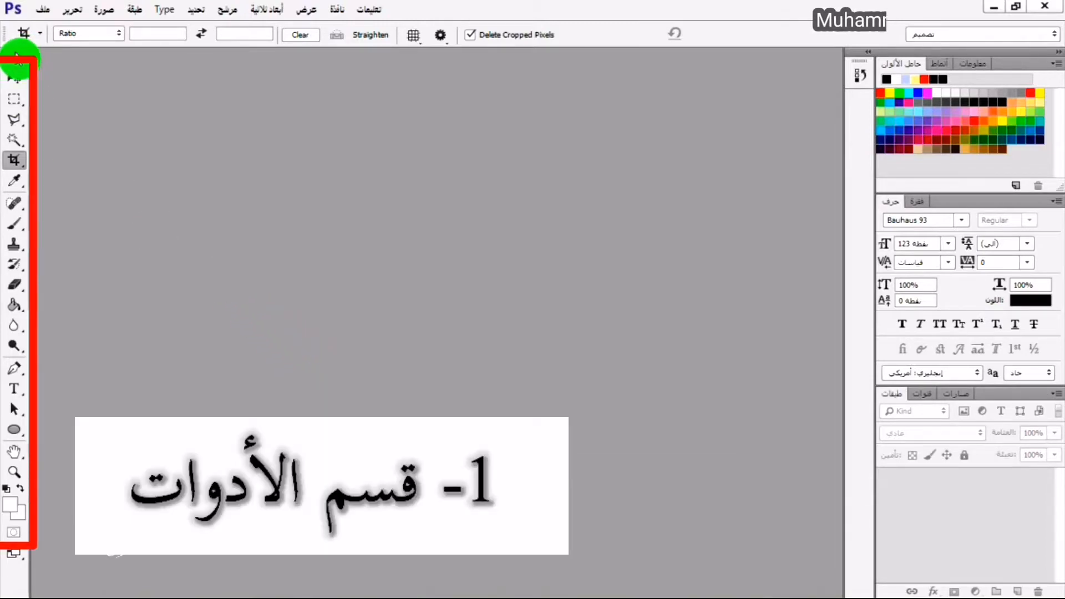
pyautogui.click(16, 56)
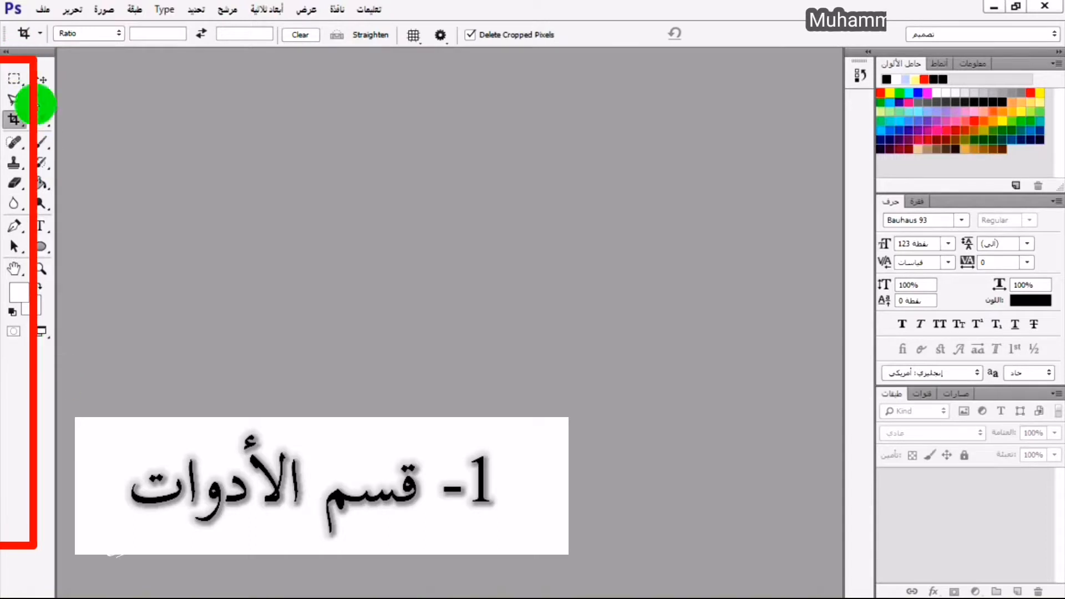
pyautogui.click(15, 55)
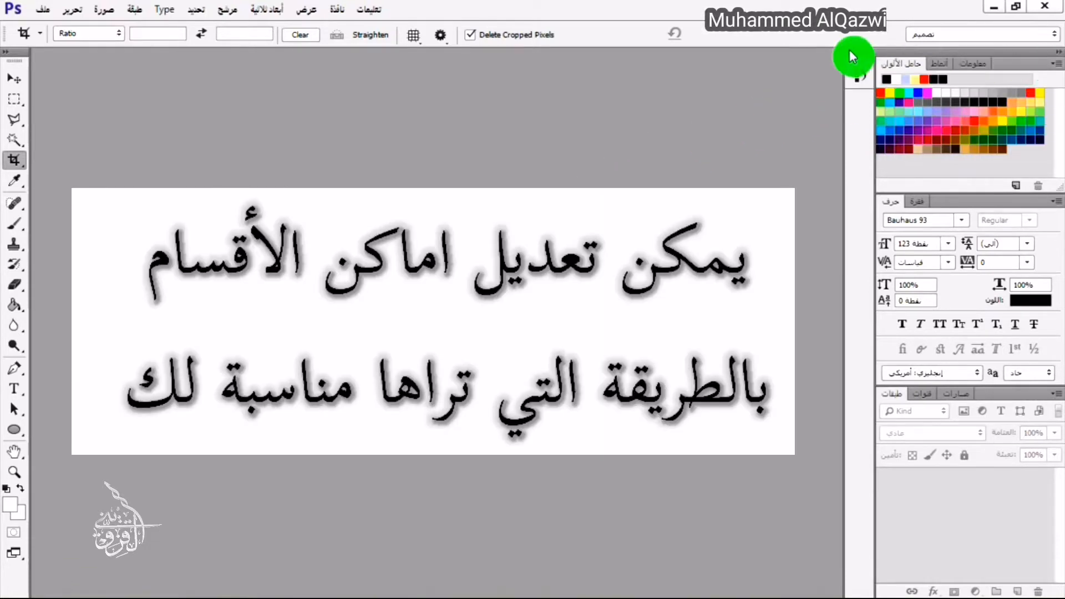
# Expand the collapsed History panel (المحفوظات) and close its entire panel group
pyautogui.click(860, 77)
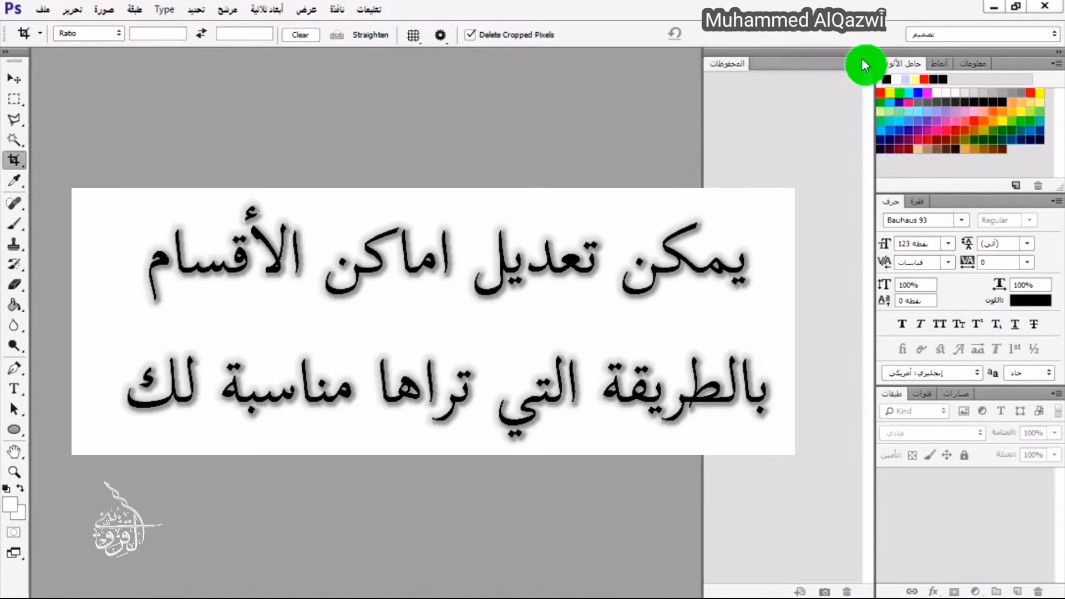
pyautogui.click(862, 63)
pyautogui.click(861, 64)
pyautogui.click(861, 62)
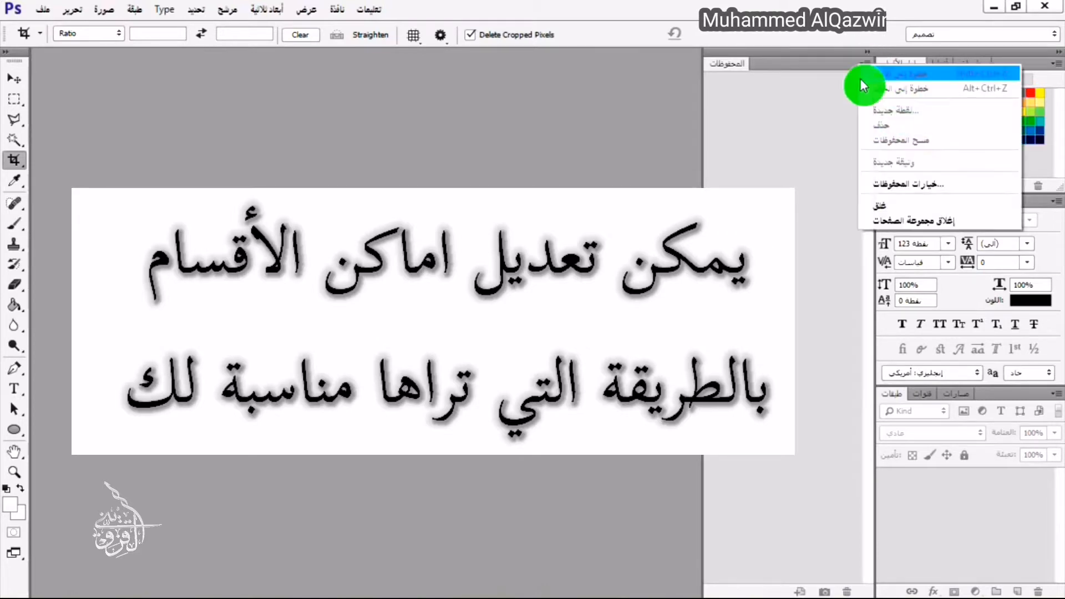
pyautogui.click(898, 225)
# Close the remaining panel groups: Swatches, Character and Layers
pyautogui.click(1056, 63)
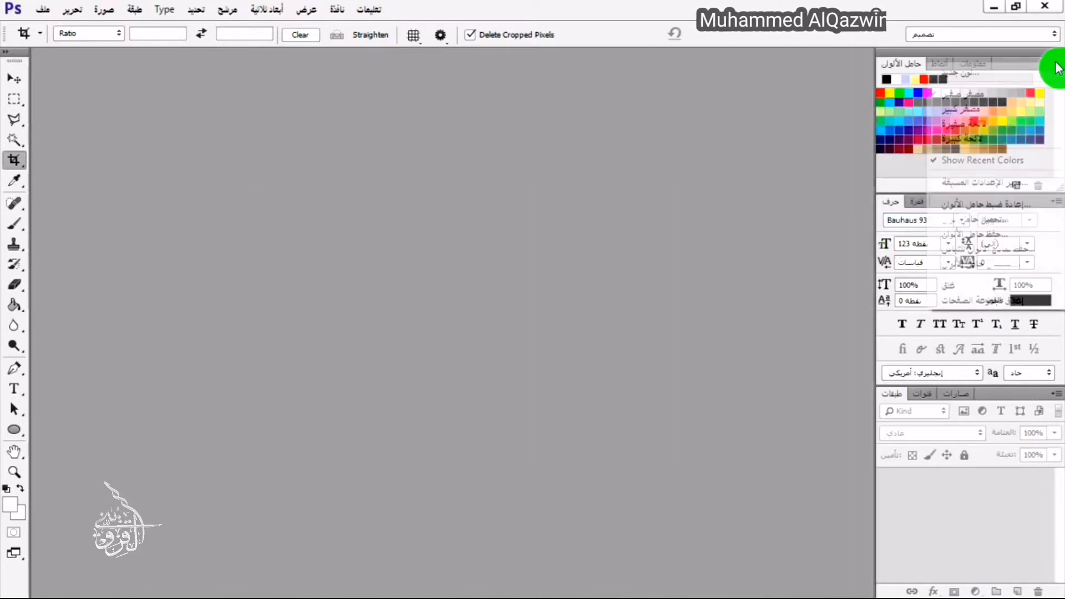
pyautogui.click(974, 303)
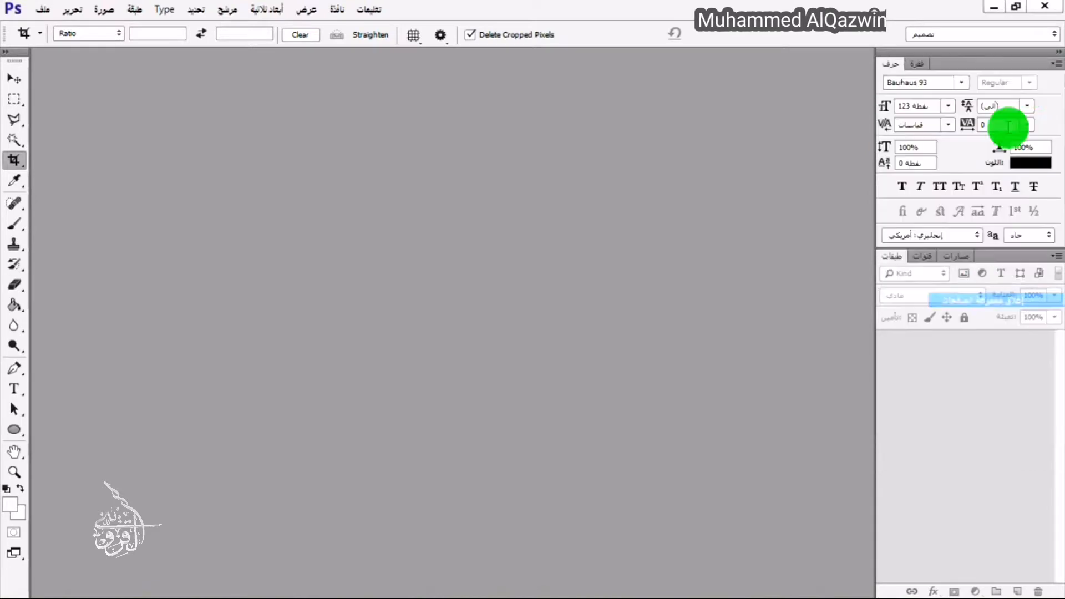
pyautogui.click(1057, 63)
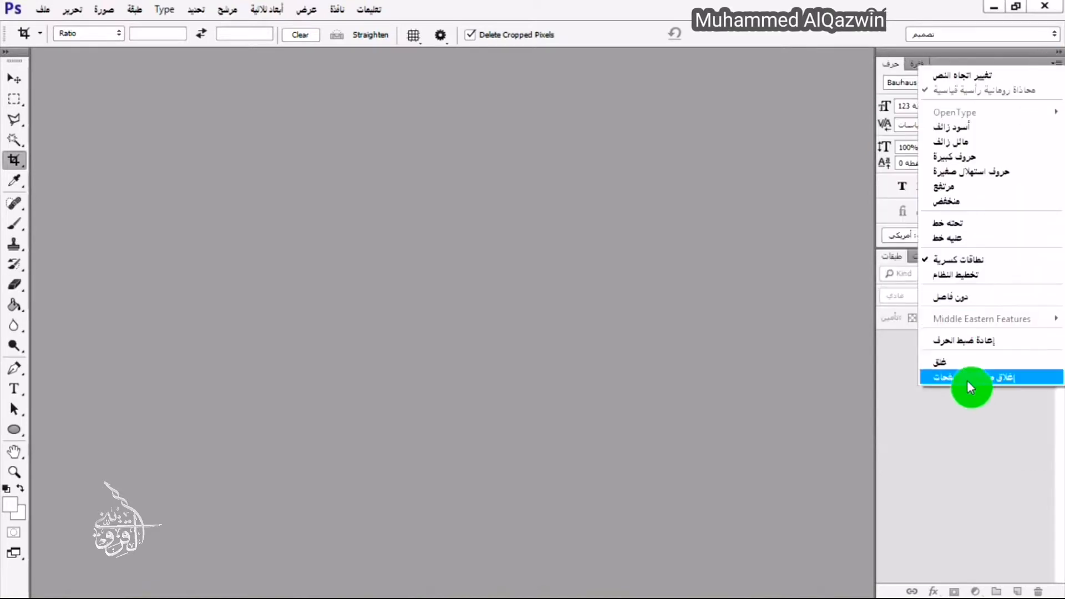
pyautogui.click(968, 380)
pyautogui.click(1057, 63)
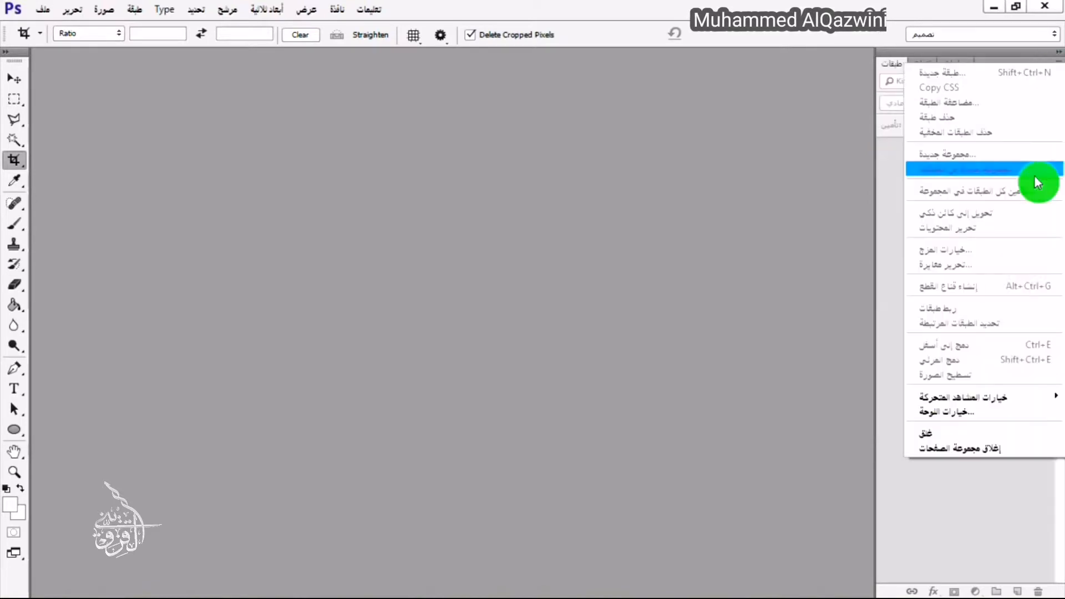
pyautogui.click(966, 444)
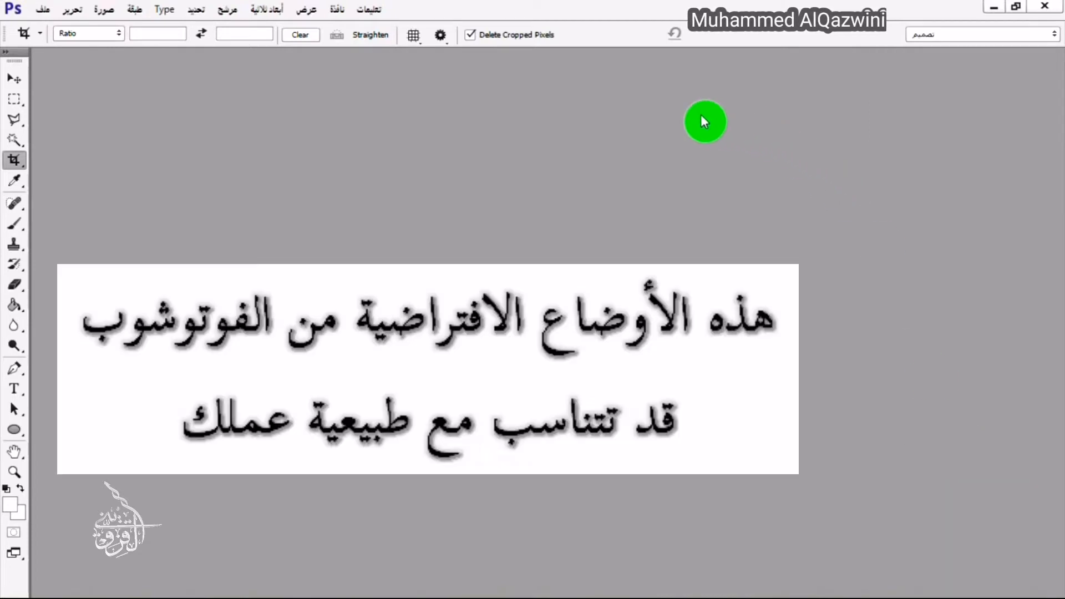
# Reset the Design workspace (تصميم) to its default panel layout
pyautogui.click(339, 10)
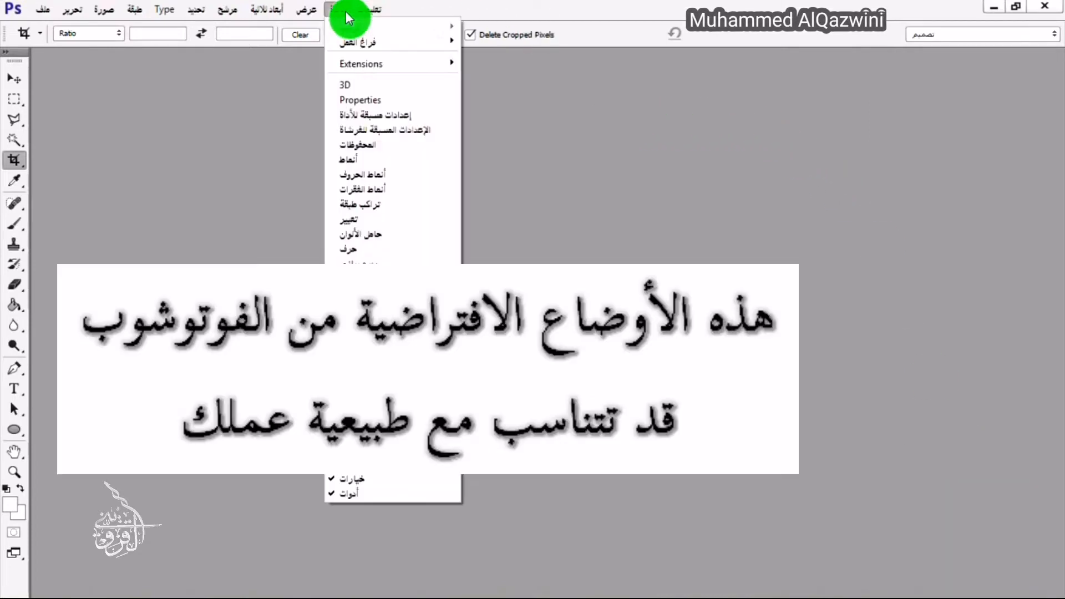
pyautogui.moveTo(356, 40)
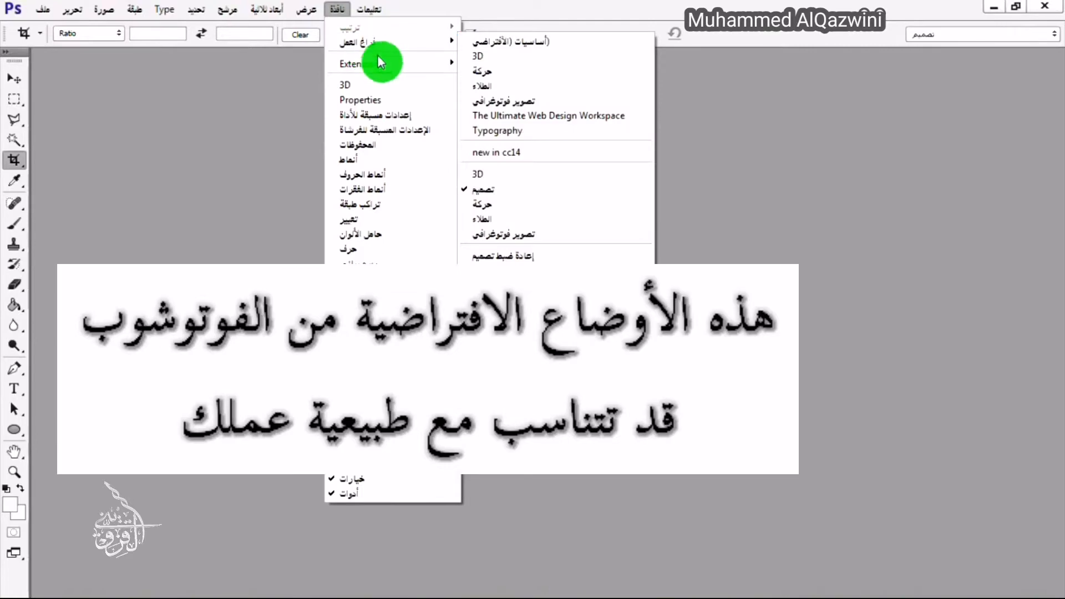
pyautogui.moveTo(388, 40)
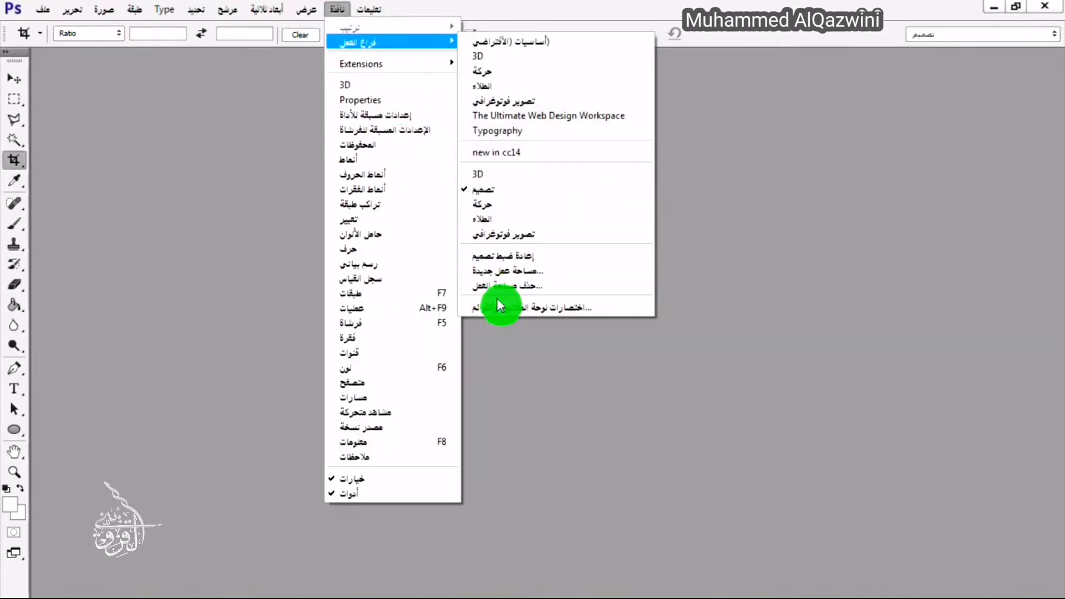
pyautogui.click(495, 259)
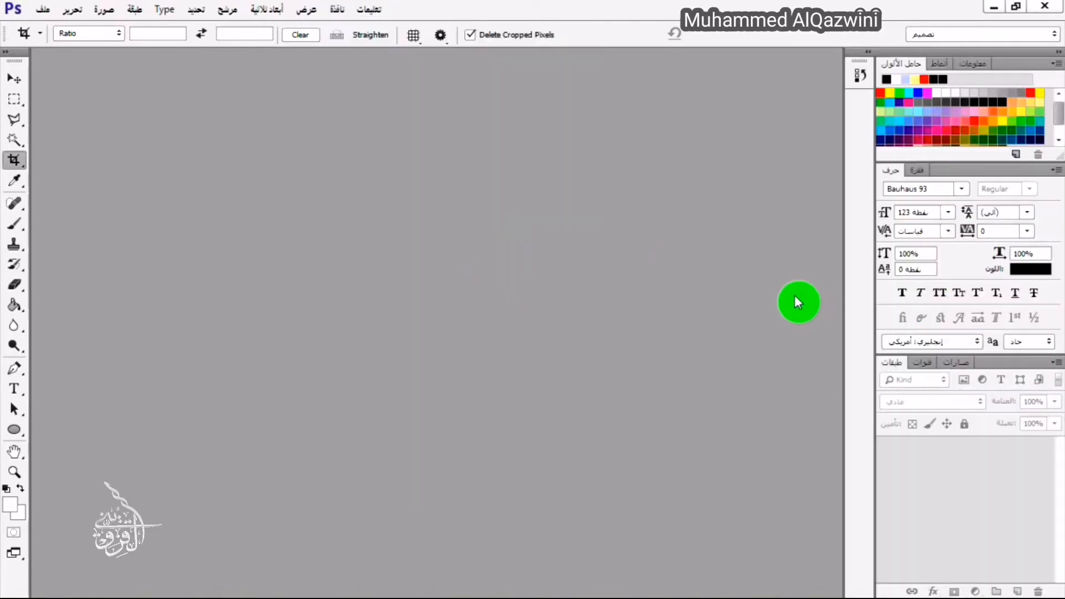
pyautogui.click(336, 9)
pyautogui.moveTo(306, 10)
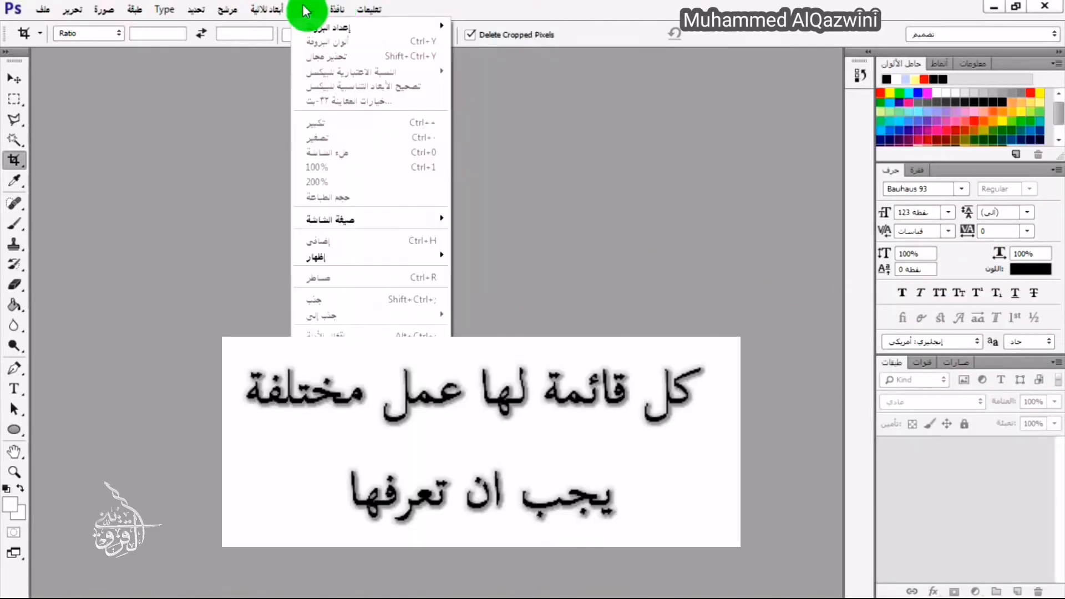
pyautogui.moveTo(267, 10)
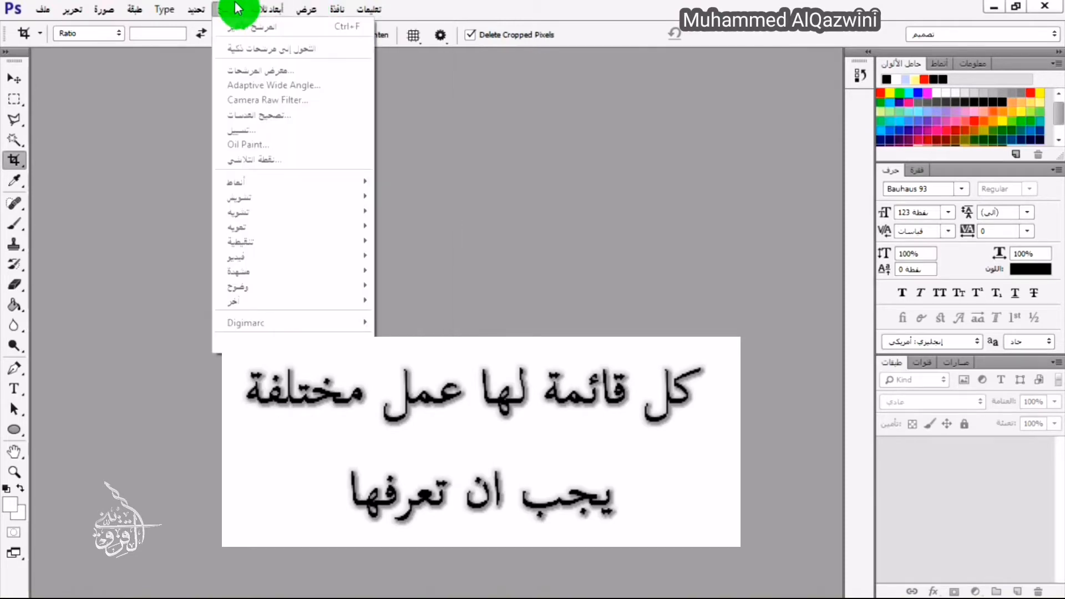
pyautogui.moveTo(198, 12)
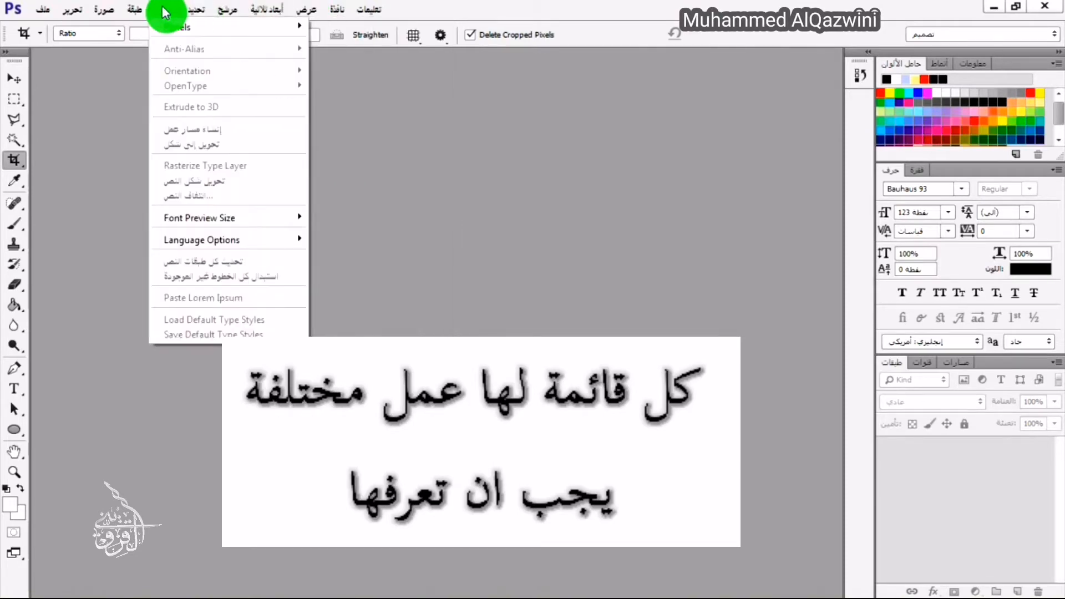
pyautogui.moveTo(140, 11)
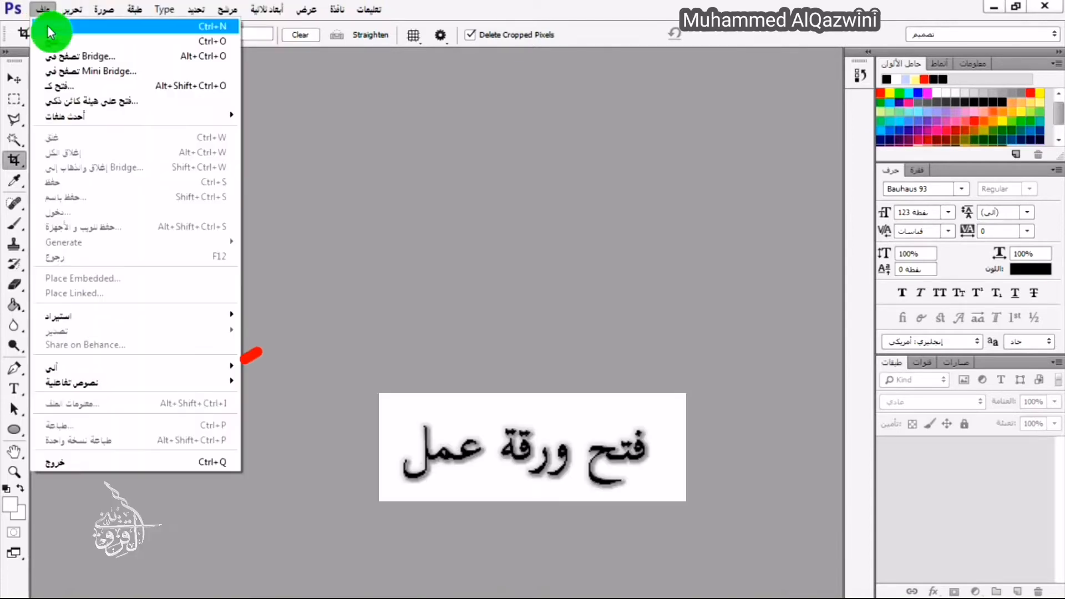
# Create a new white A4 document, 210 × 297 mm, from the International Paper preset (ورق دولي) at 300 pixels/inch in RGB
pyautogui.click(48, 25)
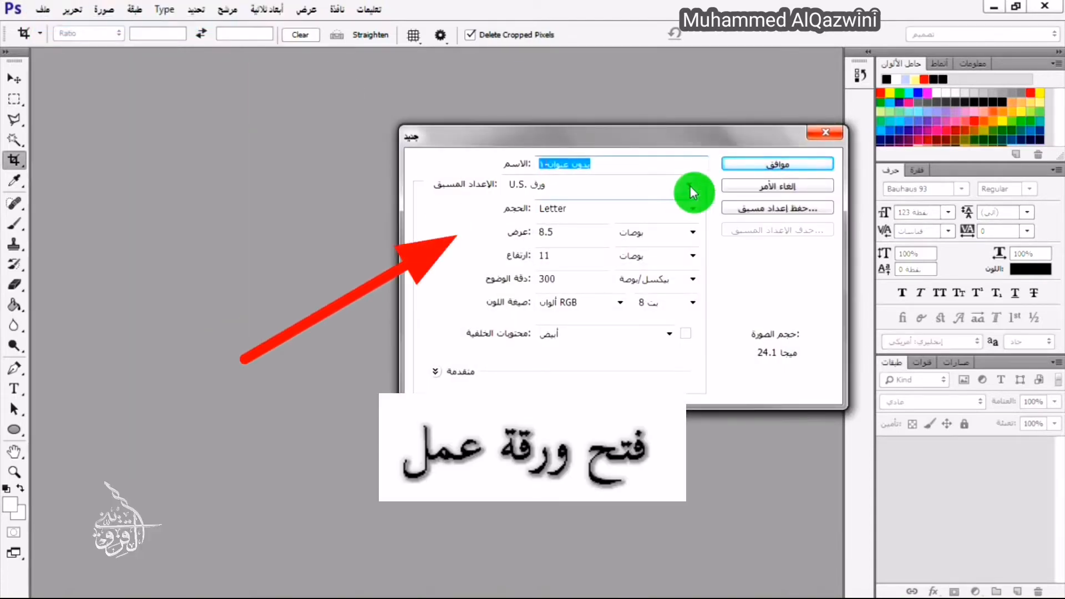
pyautogui.click(690, 185)
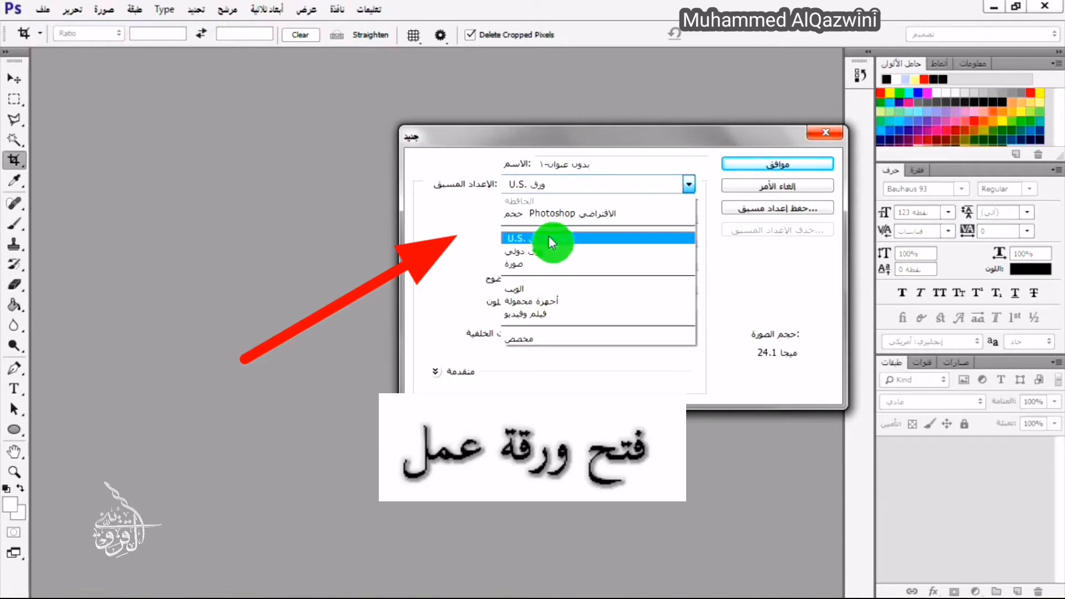
pyautogui.click(523, 253)
pyautogui.click(784, 165)
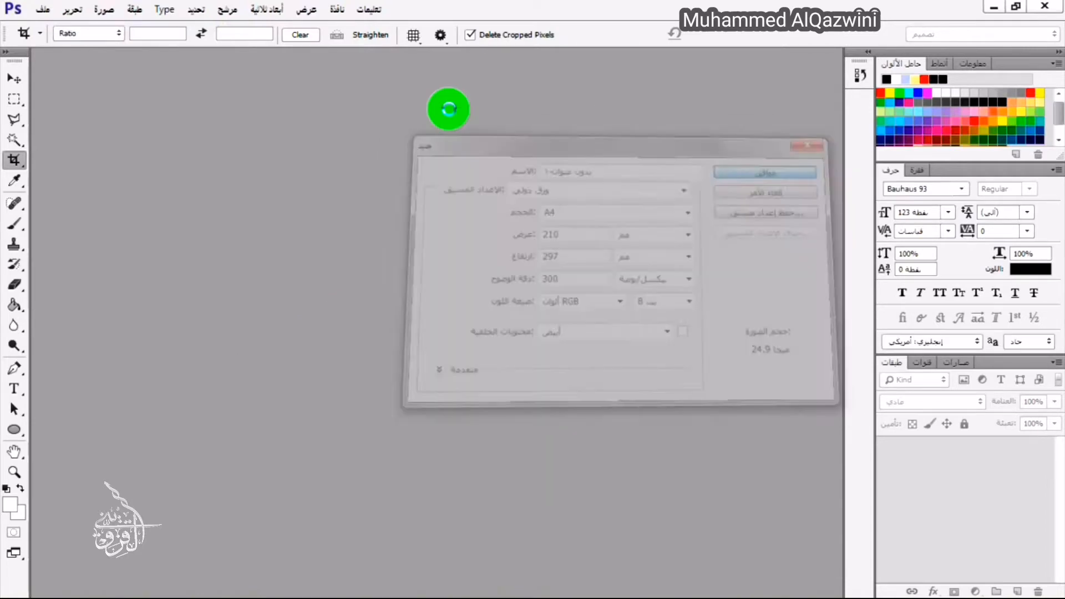
# Select a rectangle about 13 by 5 cm in the page's upper part and fill it blue with a hard round 3884 px brush
pyautogui.click(14, 104)
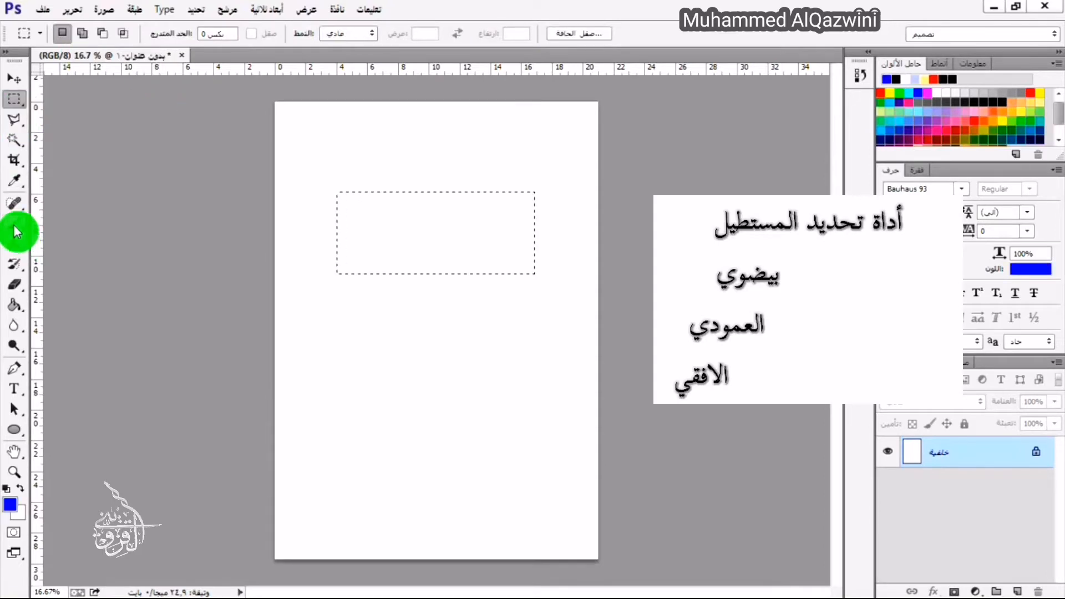
pyautogui.click(18, 231)
pyautogui.click(79, 34)
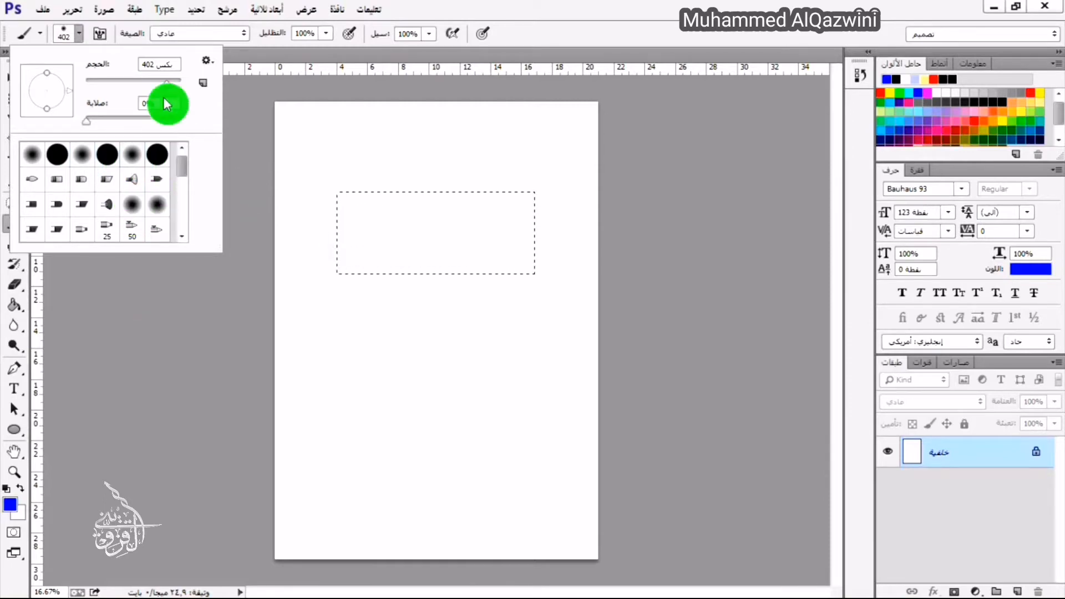
pyautogui.click(157, 154)
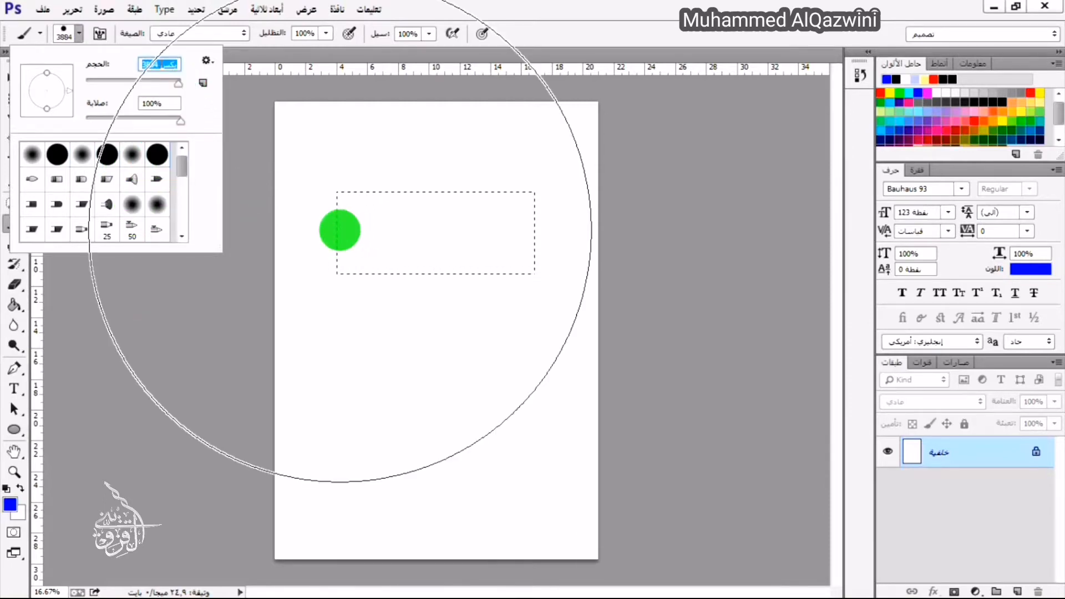
pyautogui.click(340, 231)
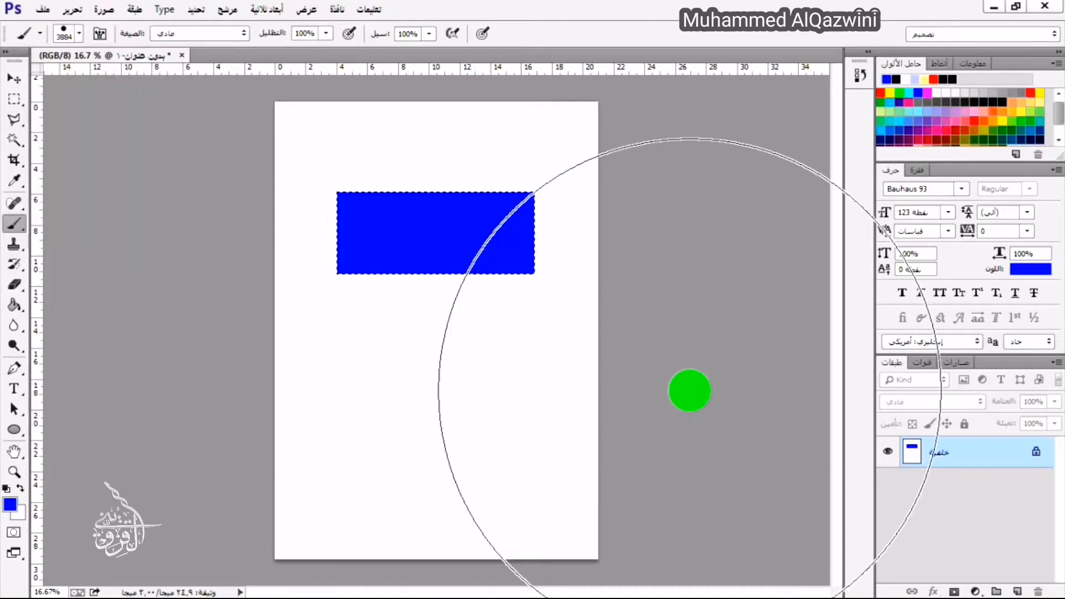
# Reduce the brush size to 118 px and make a square selection about 5 cm wide below the blue rectangle's left end
pyautogui.rightClick(604, 382)
pyautogui.rightClick(528, 383)
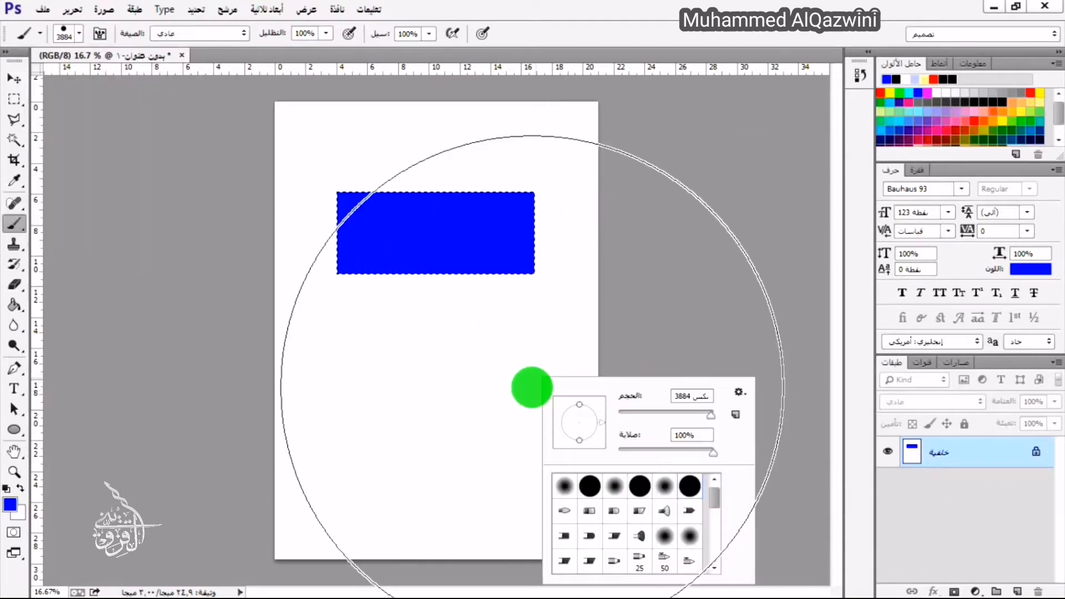
pyautogui.click(14, 99)
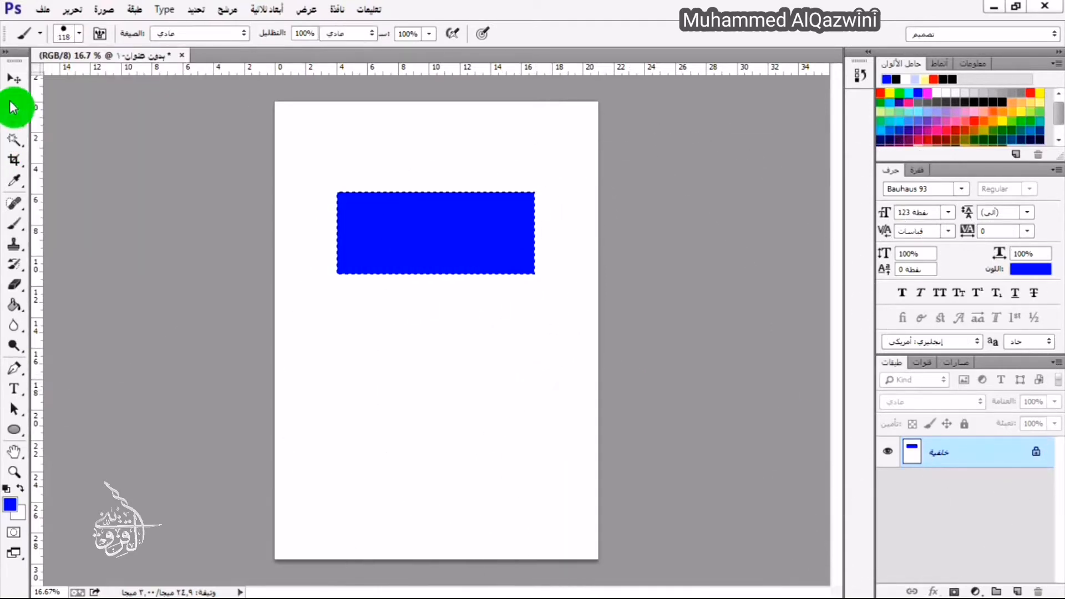
pyautogui.moveTo(311, 318); pyautogui.dragTo(391, 409)
pyautogui.click(382, 405)
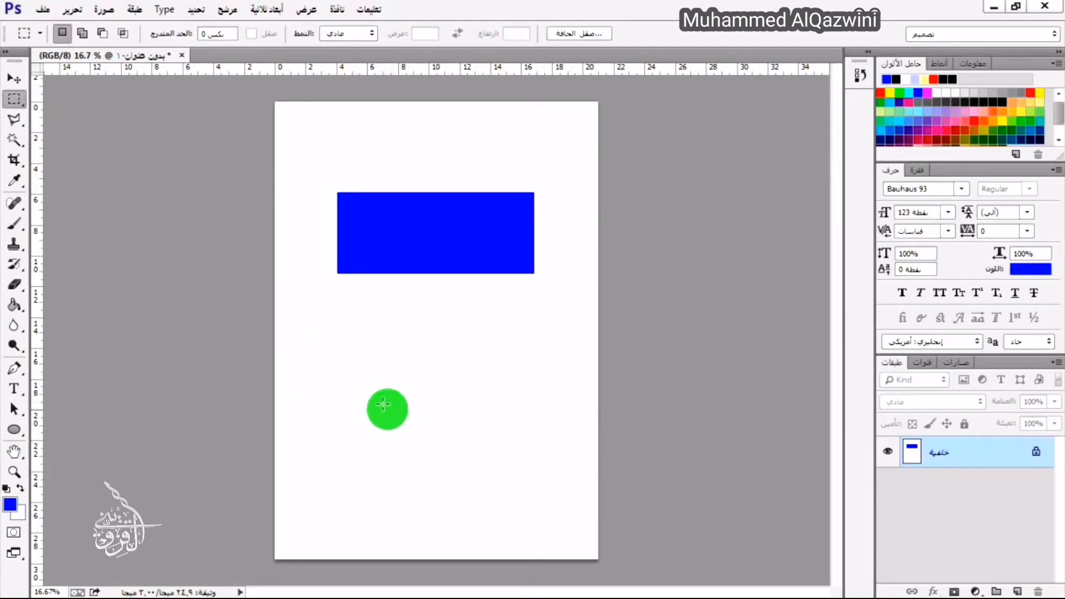
pyautogui.hotkey('ctrl', 'z')
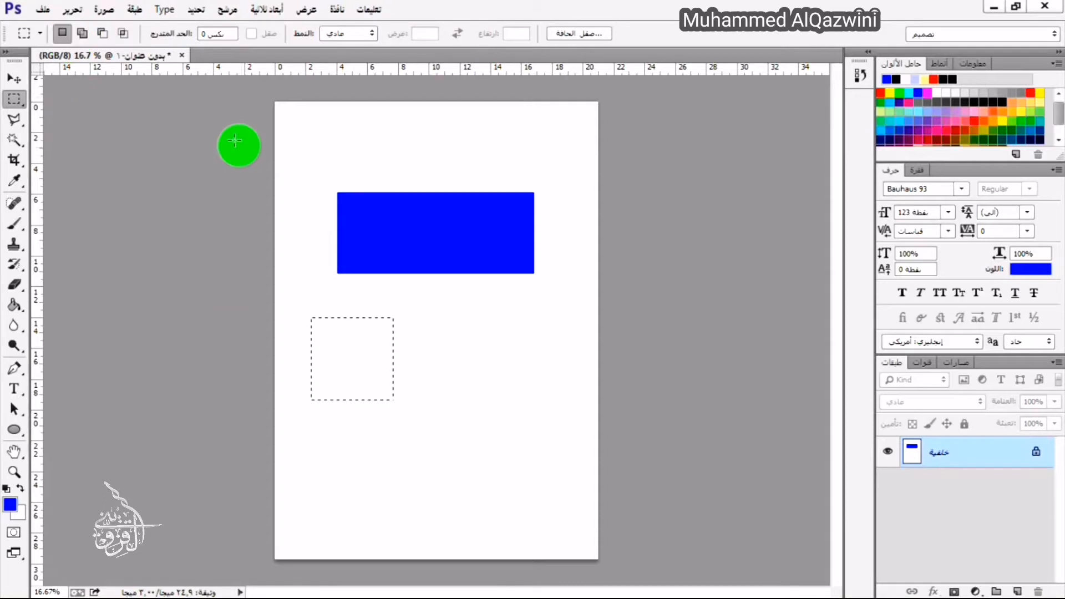
# Paint the square selection pink using the Brush tool at 336 px
pyautogui.click(13, 224)
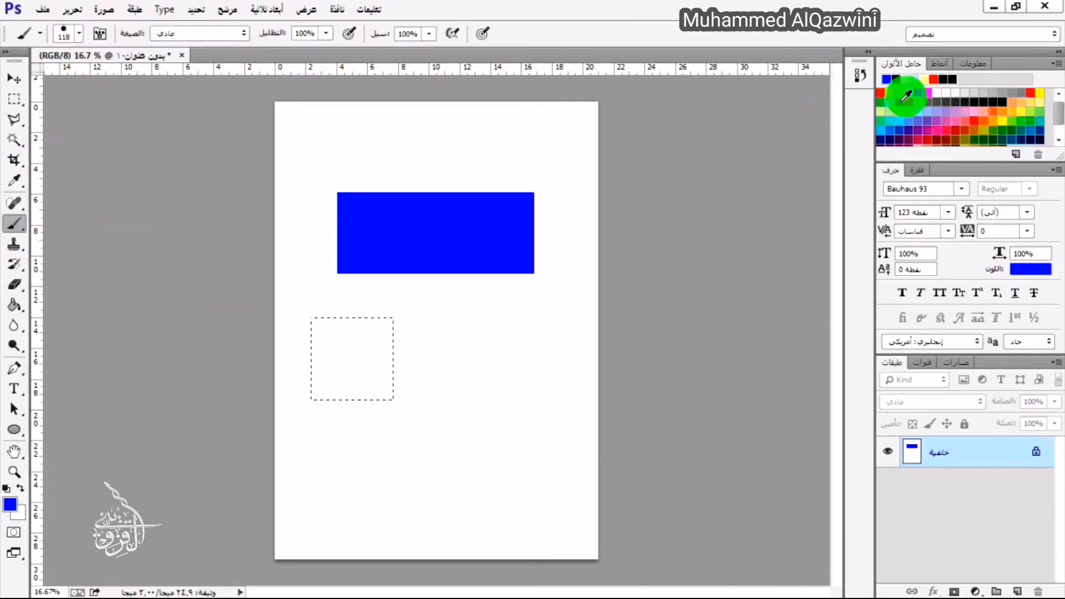
pyautogui.click(946, 121)
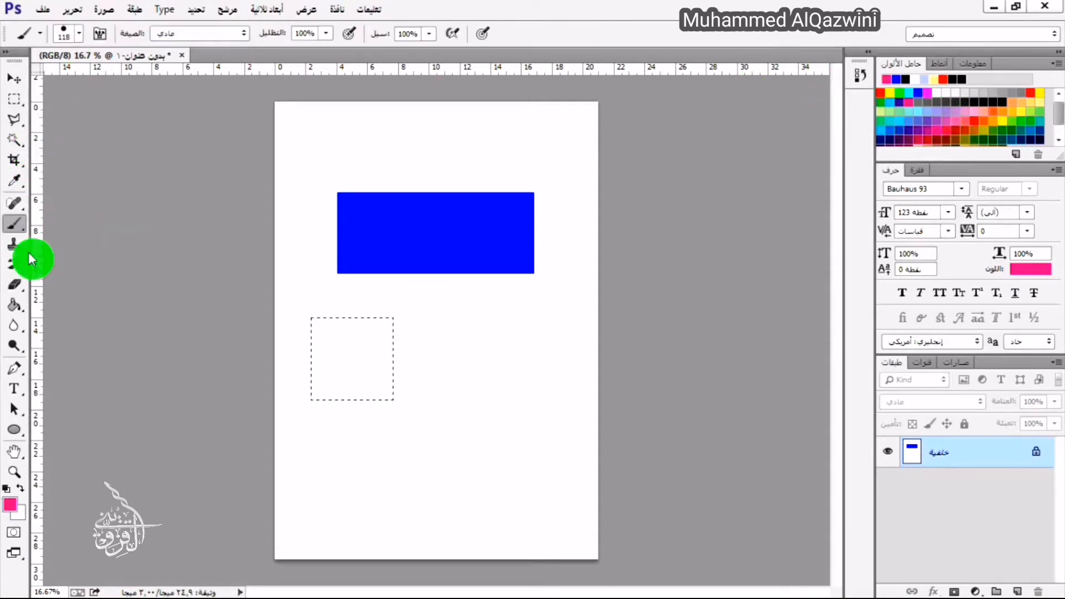
pyautogui.rightClick(432, 386)
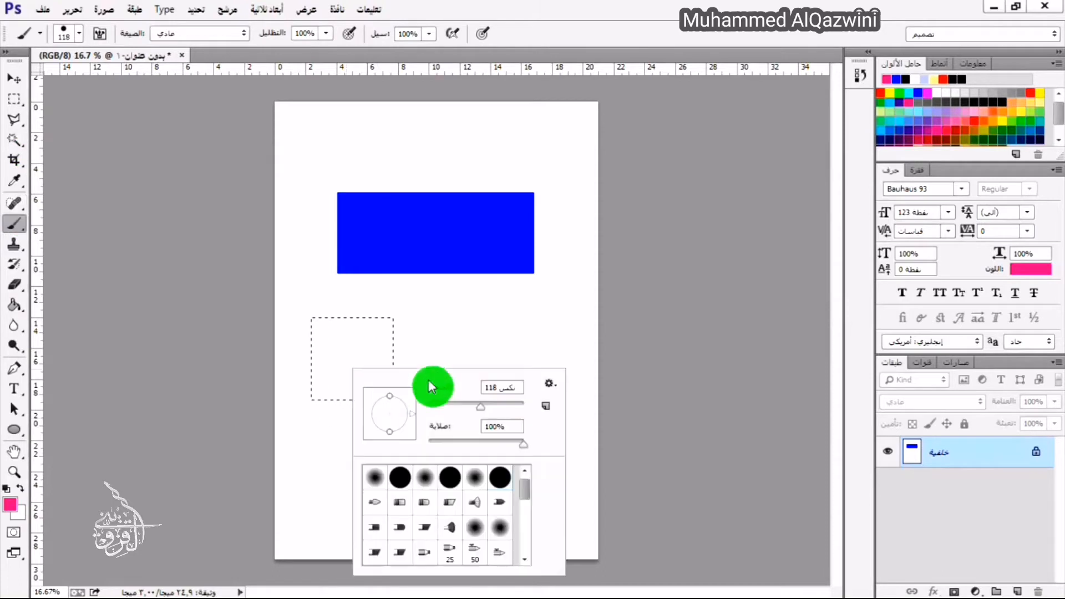
pyautogui.moveTo(341, 352)
pyautogui.mouseDown()
pyautogui.moveTo(405, 337)
pyautogui.moveTo(396, 411)
pyautogui.moveTo(322, 362)
pyautogui.moveTo(341, 338)
pyautogui.moveTo(315, 323)
pyautogui.moveTo(382, 397)
pyautogui.moveTo(392, 373)
pyautogui.mouseUp()
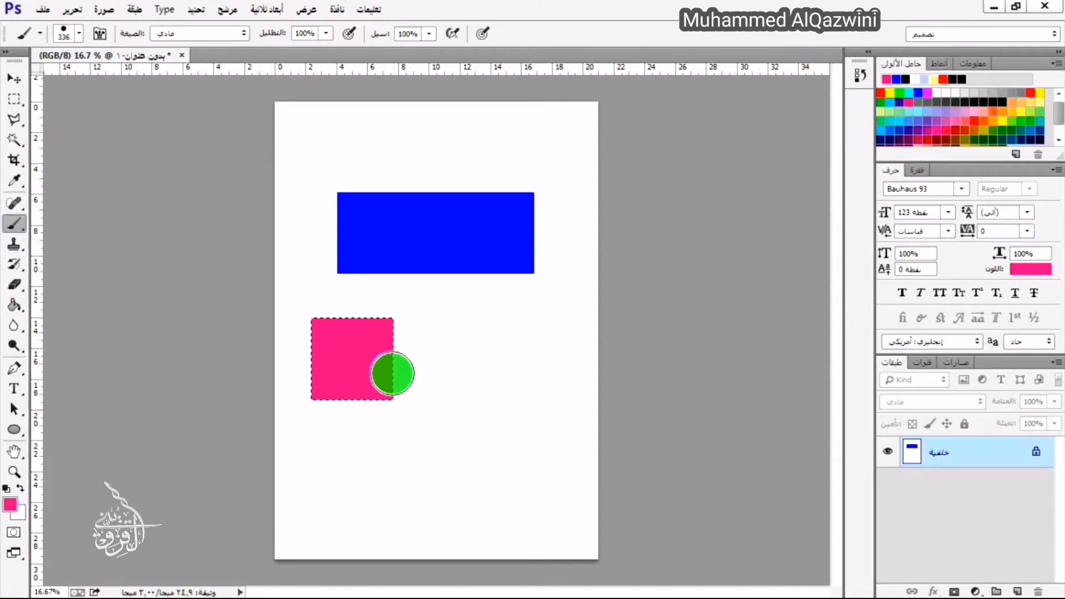
# Make a circular selection about 6.6 cm wide beside the pink square with the Elliptical Marquee and set the foreground colour to black
pyautogui.moveTo(20, 109); pyautogui.dragTo(47, 112)
pyautogui.click(460, 340)
pyautogui.moveTo(455, 325); pyautogui.dragTo(571, 426)
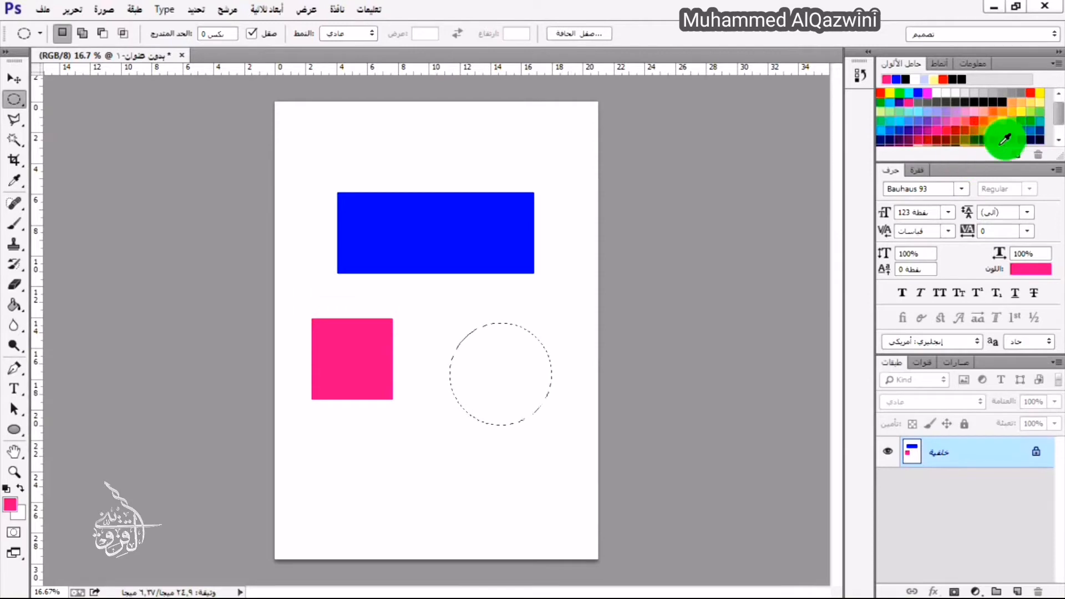
pyautogui.click(1005, 101)
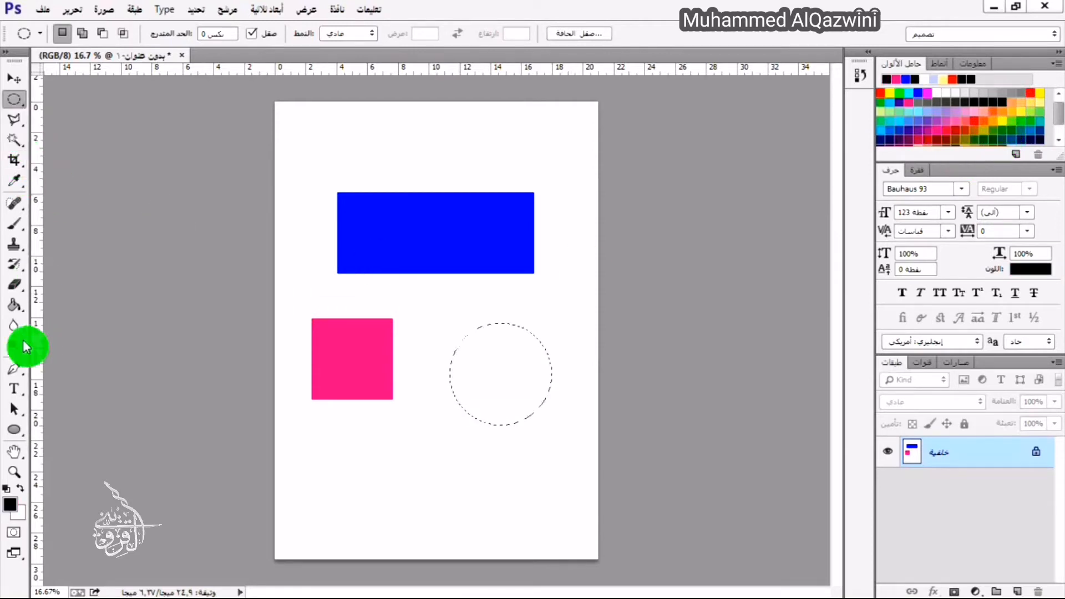
# Paint the circular selection black with the Brush tool
pyautogui.click(18, 228)
pyautogui.moveTo(483, 351)
pyautogui.mouseDown()
pyautogui.moveTo(545, 408)
pyautogui.moveTo(468, 339)
pyautogui.moveTo(523, 393)
pyautogui.moveTo(537, 339)
pyautogui.moveTo(458, 382)
pyautogui.moveTo(516, 355)
pyautogui.moveTo(468, 406)
pyautogui.mouseUp()
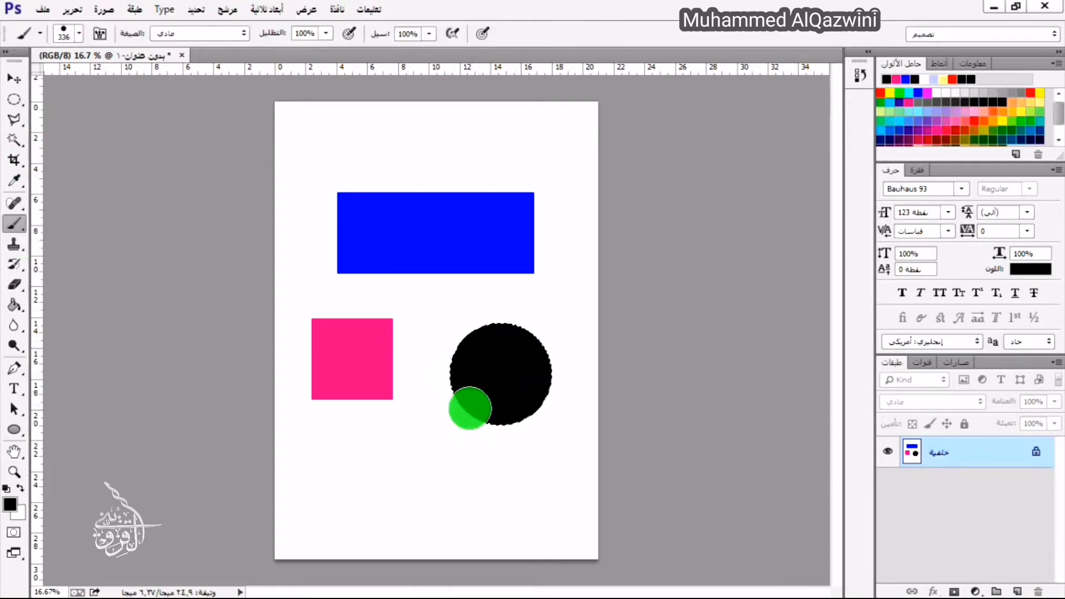
# Select a single pixel row about 3 cm below the page's top edge and paint it red with the Brush tool
pyautogui.moveTo(22, 99); pyautogui.dragTo(61, 128)
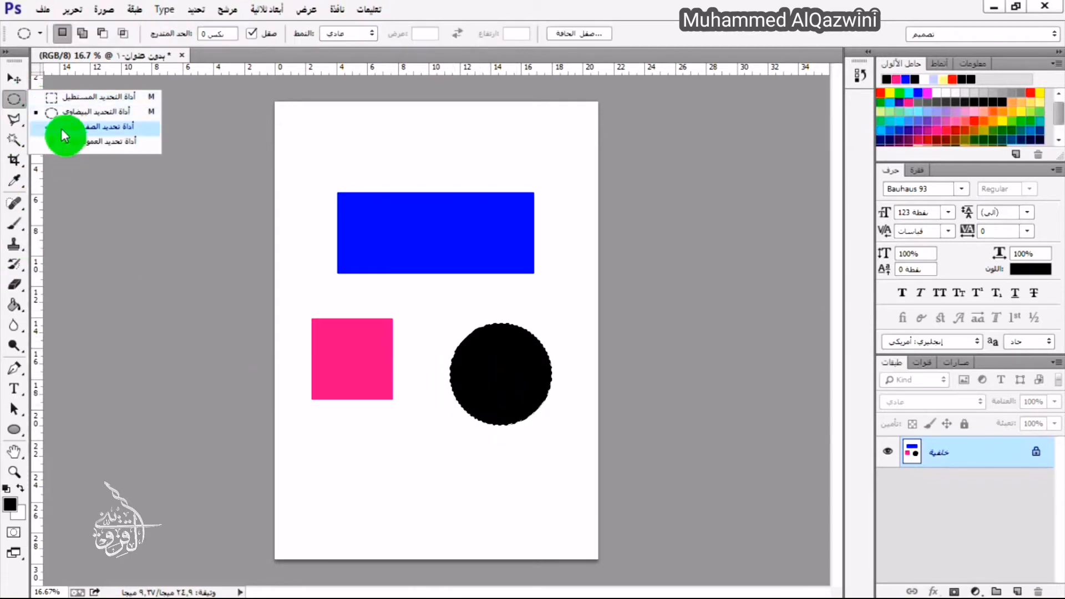
pyautogui.moveTo(387, 147); pyautogui.dragTo(440, 154)
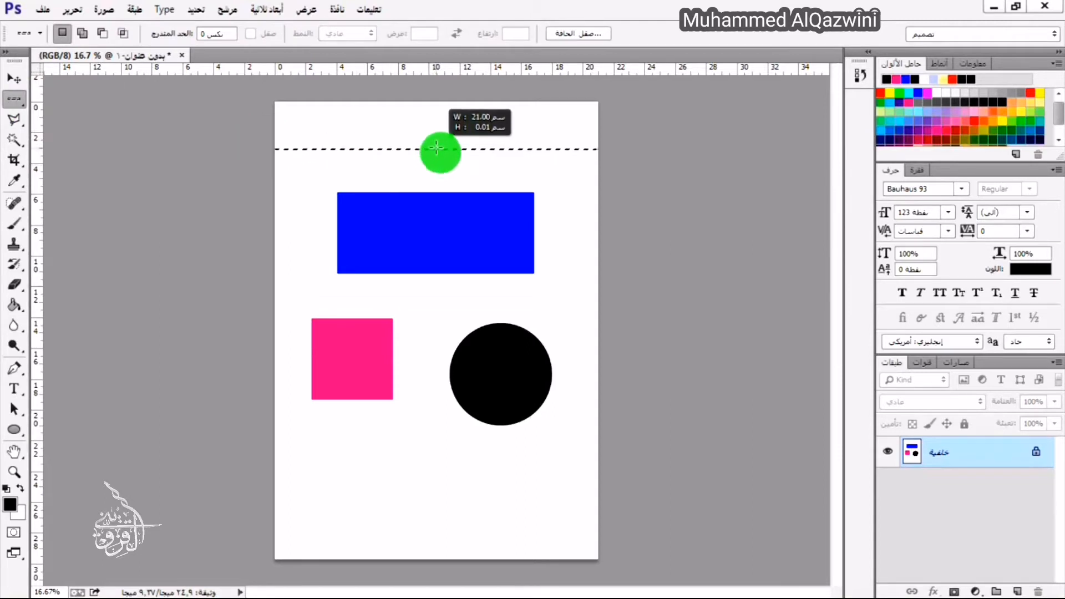
pyautogui.click(975, 118)
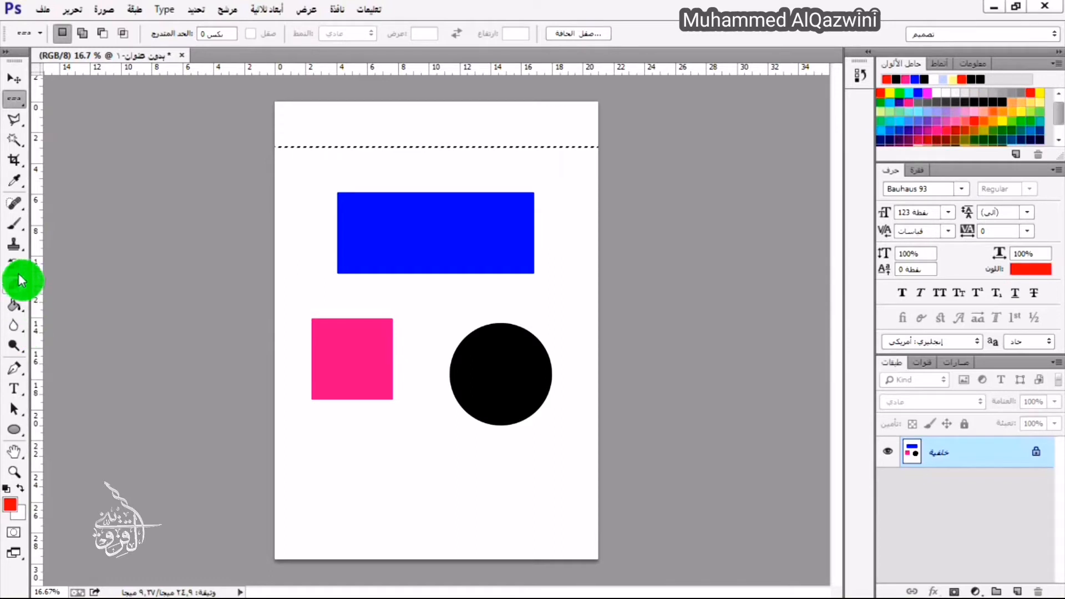
pyautogui.click(15, 223)
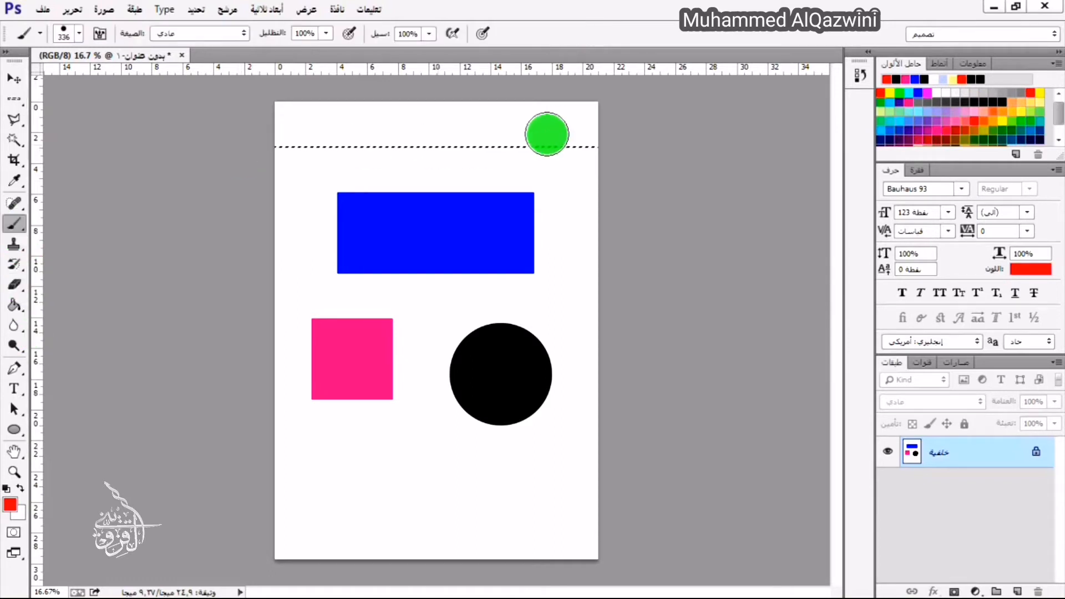
# Select a single pixel column about 2.7 cm from the page's left edge and paint it red with the Brush tool
pyautogui.click(11, 105)
pyautogui.moveTo(305, 166)
pyautogui.mouseDown()
pyautogui.moveTo(298, 217)
pyautogui.moveTo(309, 255)
pyautogui.moveTo(318, 172)
pyautogui.mouseUp()
pyautogui.hotkey('ctrl', '+')
pyautogui.hotkey('ctrl', '+')
pyautogui.scroll(5, 323, 171)
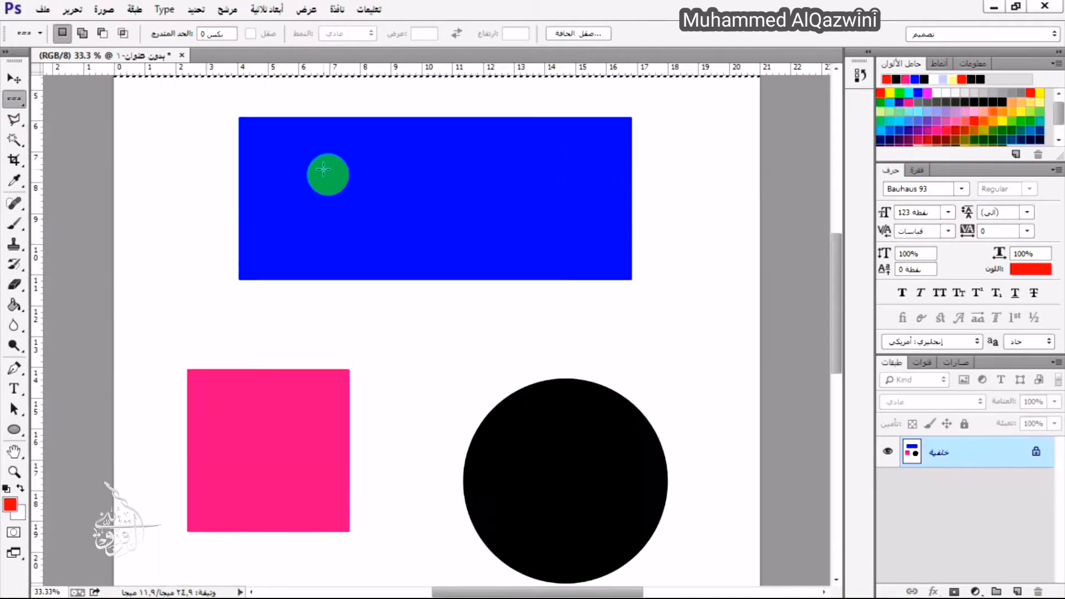
pyautogui.hotkey('ctrl', '+')
pyautogui.scroll(2, 326, 171)
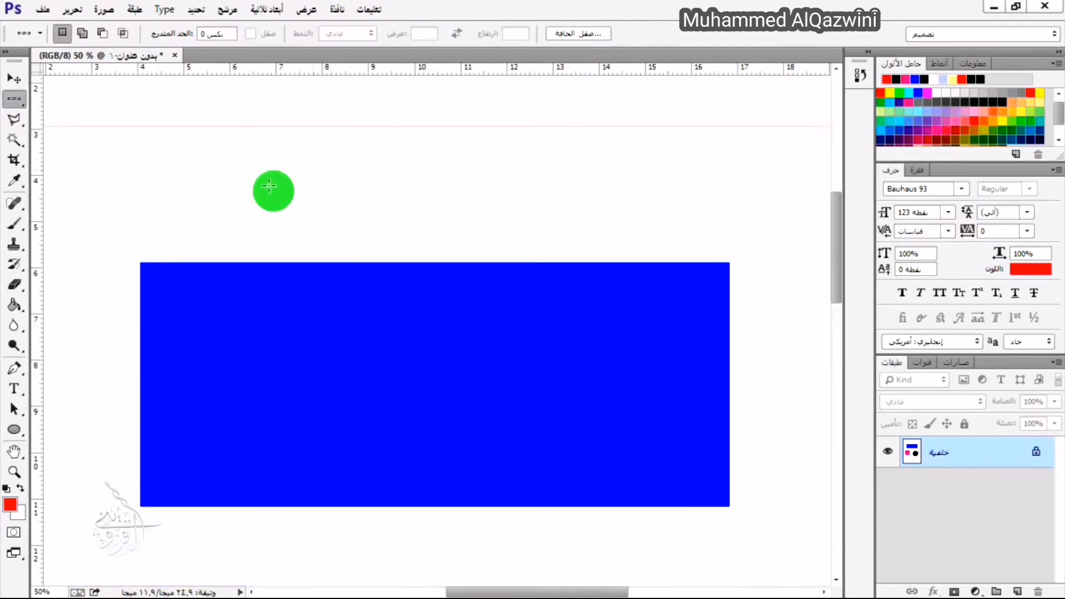
pyautogui.rightClick(18, 104)
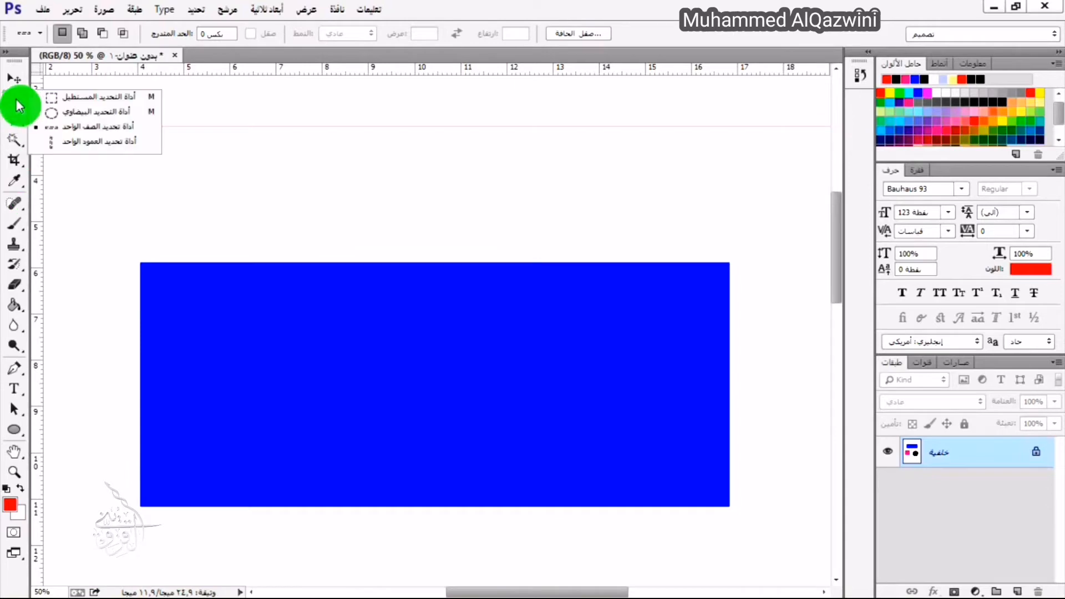
pyautogui.click(64, 141)
pyautogui.moveTo(89, 278); pyautogui.dragTo(77, 291)
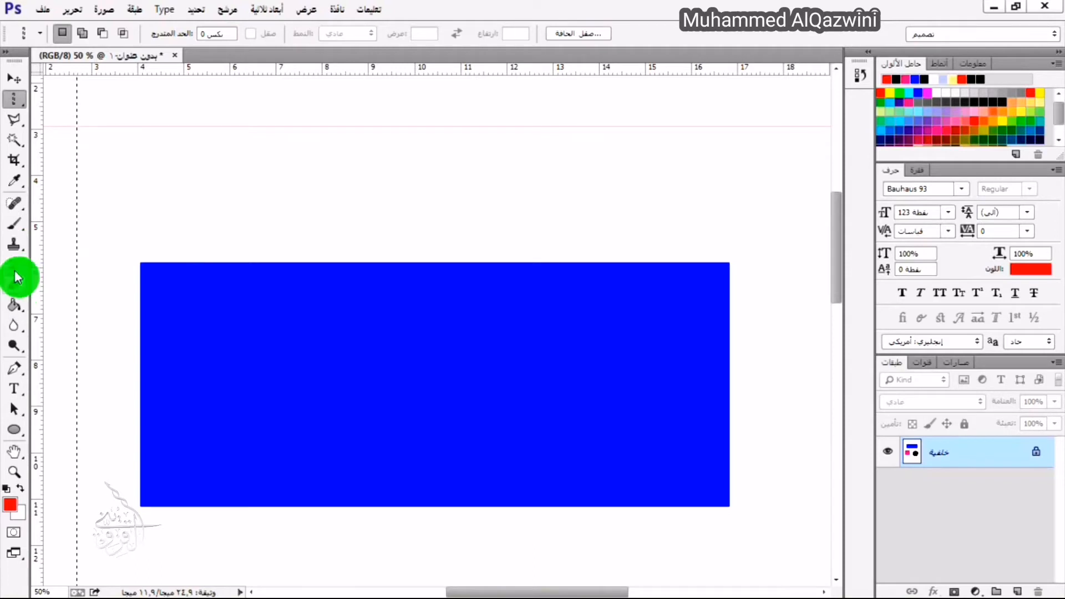
pyautogui.click(22, 221)
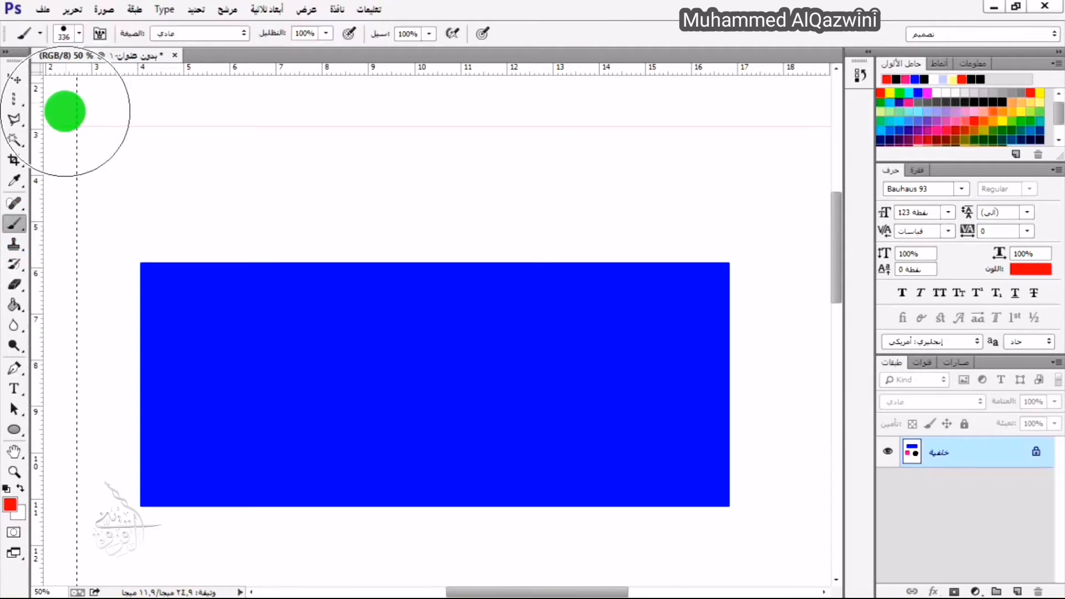
# Switch the toolbox to two columns and back to a single column
pyautogui.click(18, 51)
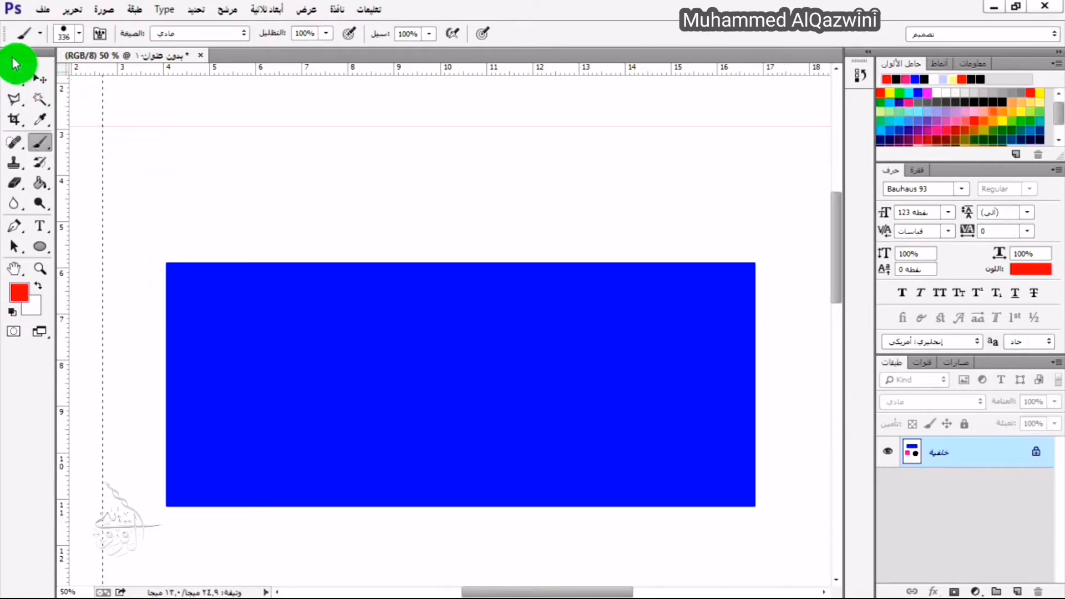
pyautogui.click(12, 56)
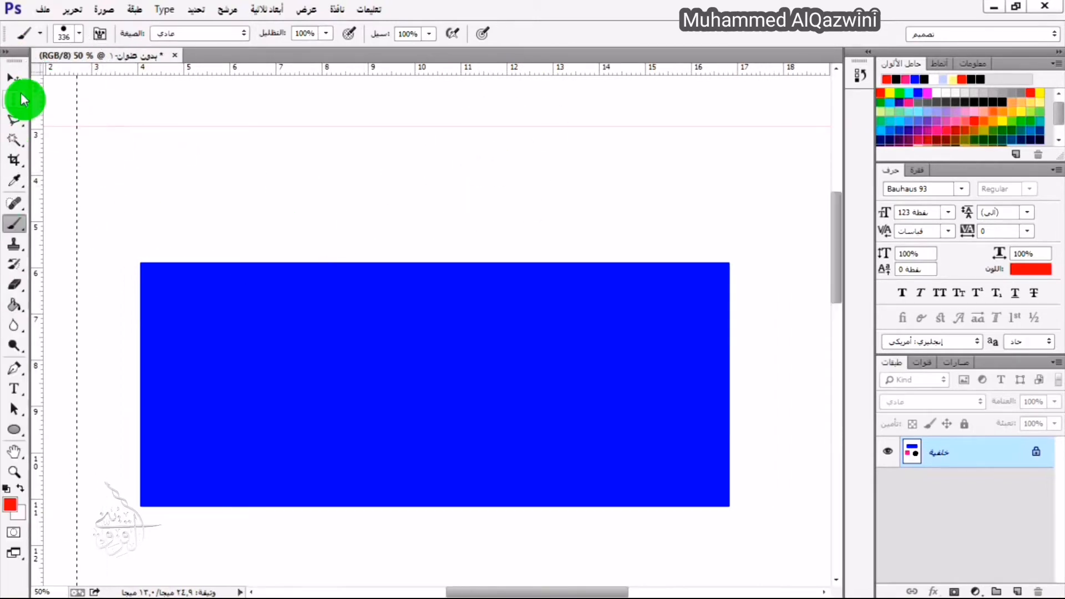
# Select the blue rectangle by tracing its four corners with the Polygonal Lasso
pyautogui.click(15, 119)
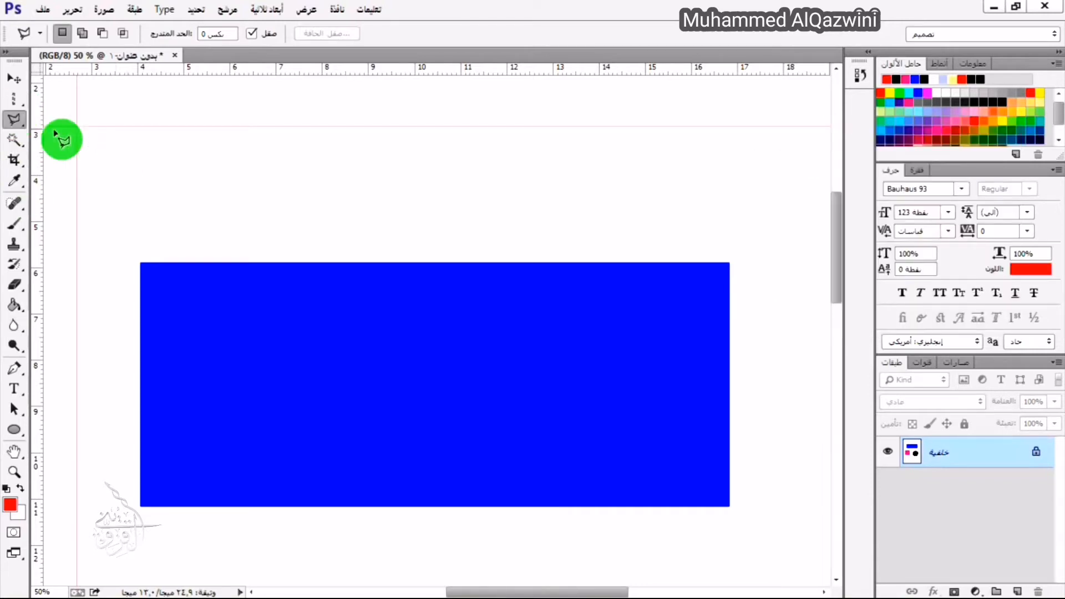
pyautogui.click(141, 263)
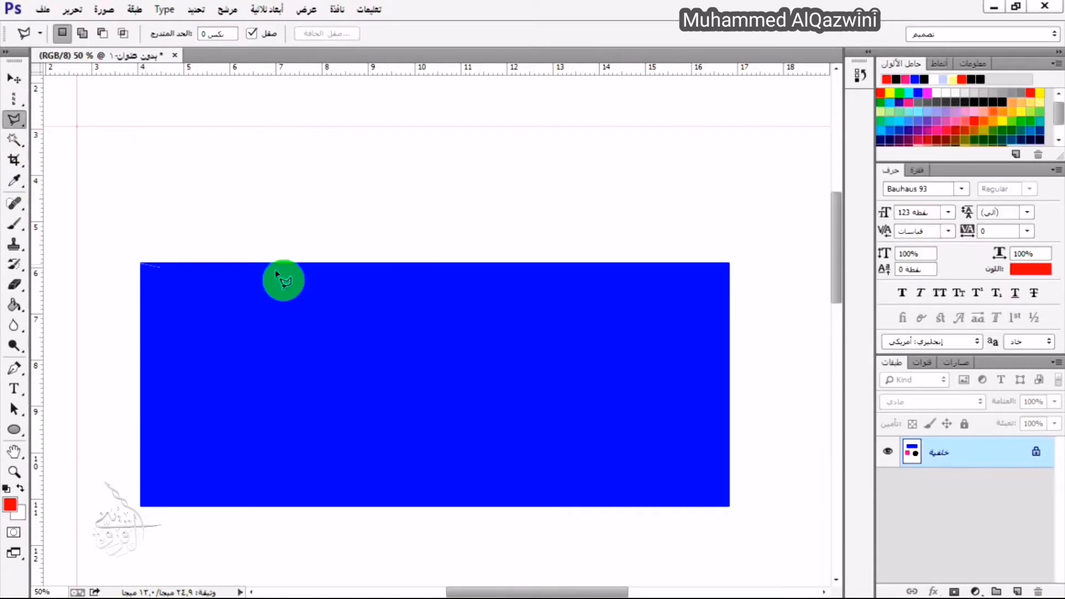
pyautogui.click(729, 264)
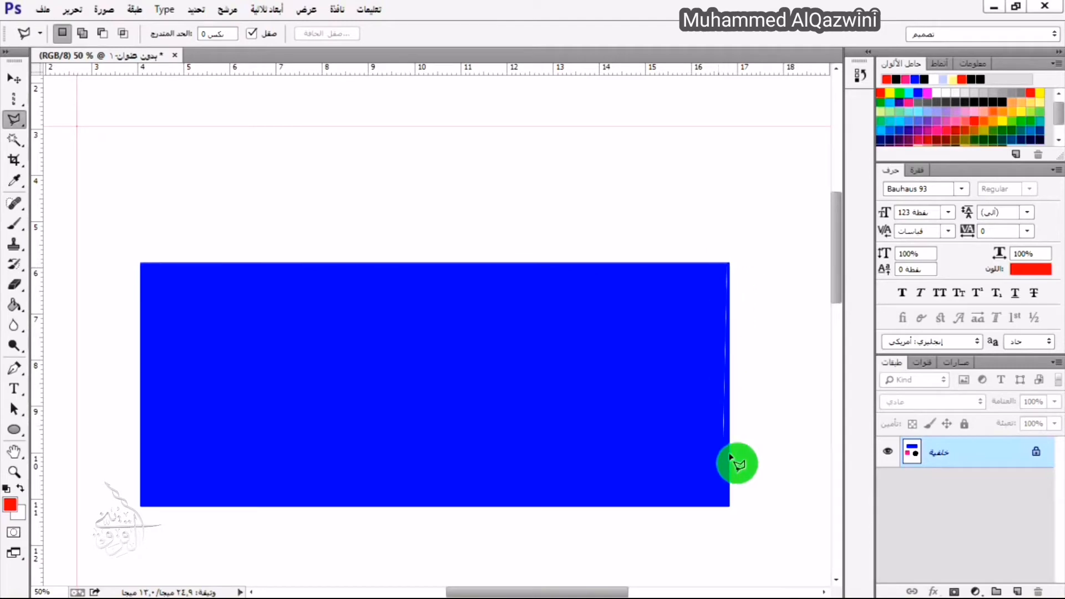
pyautogui.click(730, 506)
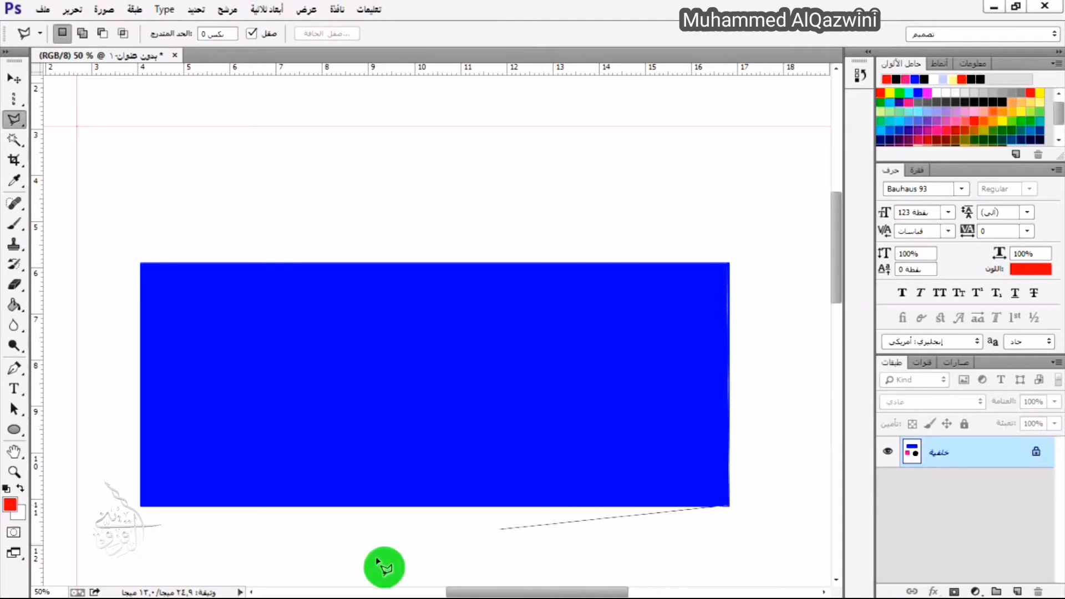
pyautogui.click(141, 506)
pyautogui.click(141, 263)
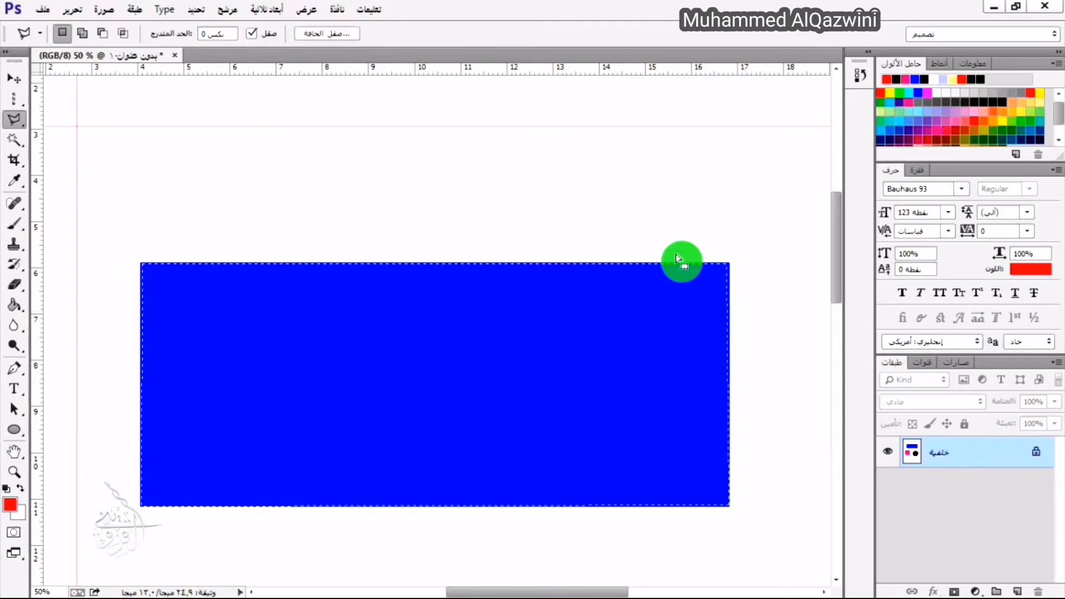
# Cut the selected blue rectangle and paste it onto a new layer
pyautogui.press('BackSpace')
pyautogui.hotkey('ctrl', 'd')
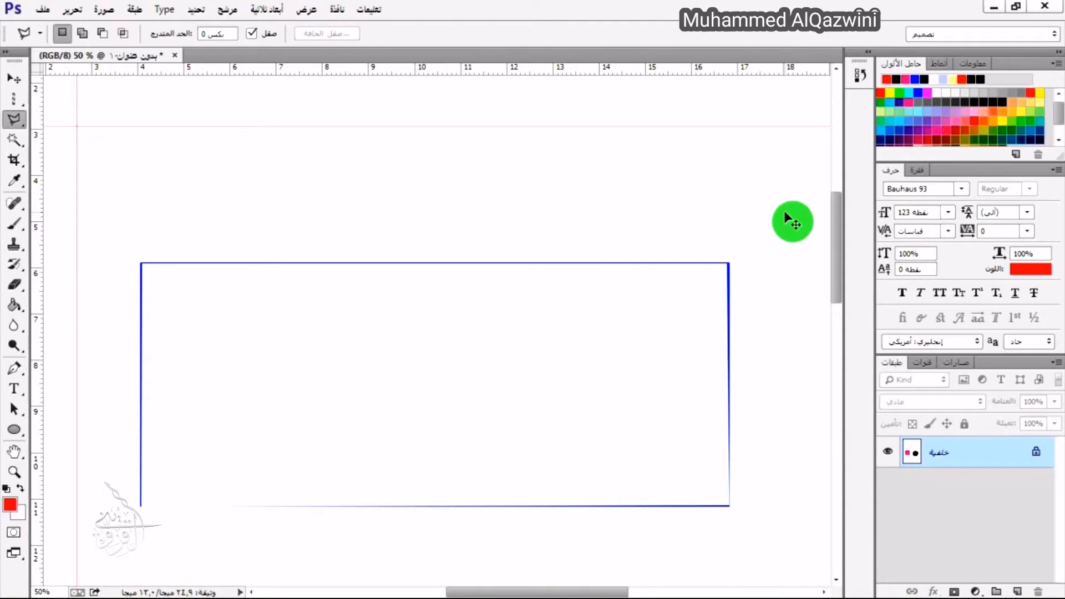
pyautogui.hotkey('ctrl', 'v')
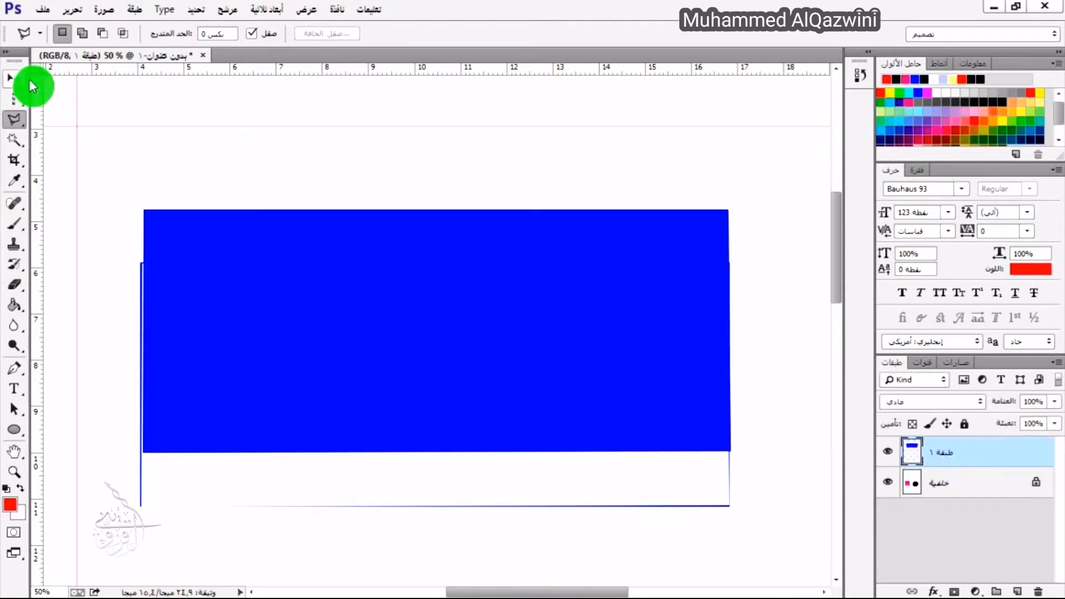
# Move the pasted blue rectangle around with the Move tool and place it back over its original outline
pyautogui.press('v')
pyautogui.moveTo(476, 326); pyautogui.dragTo(504, 266)
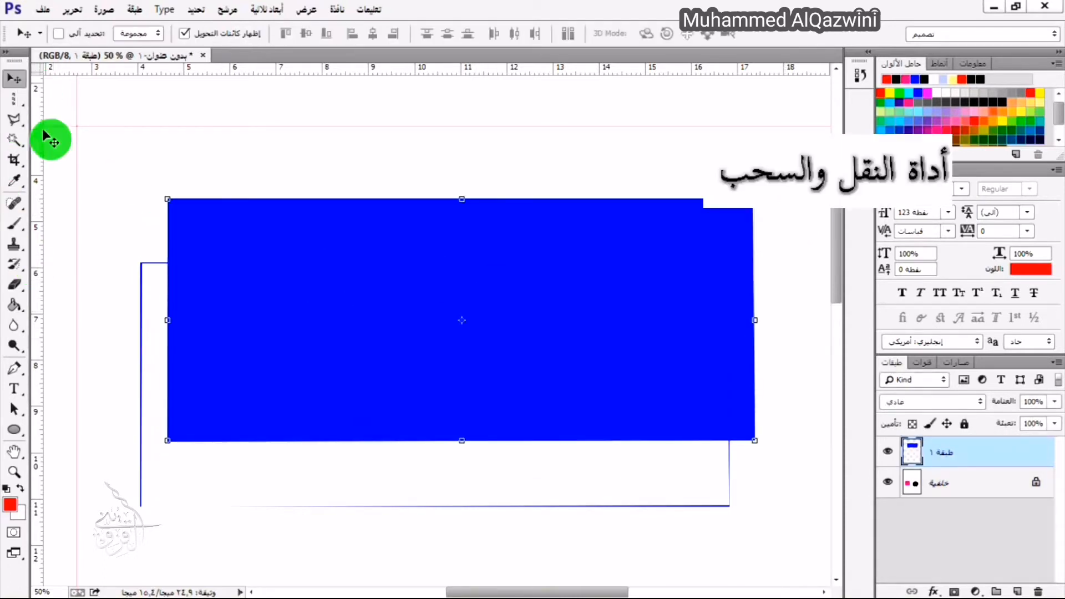
pyautogui.moveTo(385, 197); pyautogui.dragTo(460, 314)
pyautogui.moveTo(462, 271); pyautogui.dragTo(442, 223)
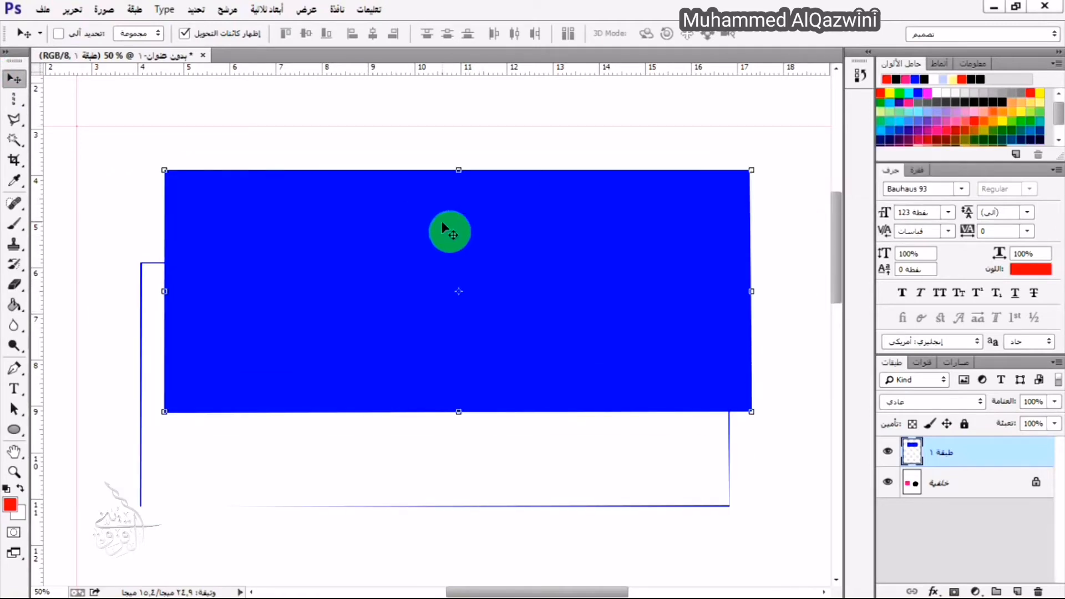
pyautogui.hotkey('ctrl', '-')
pyautogui.hotkey('ctrl', '-')
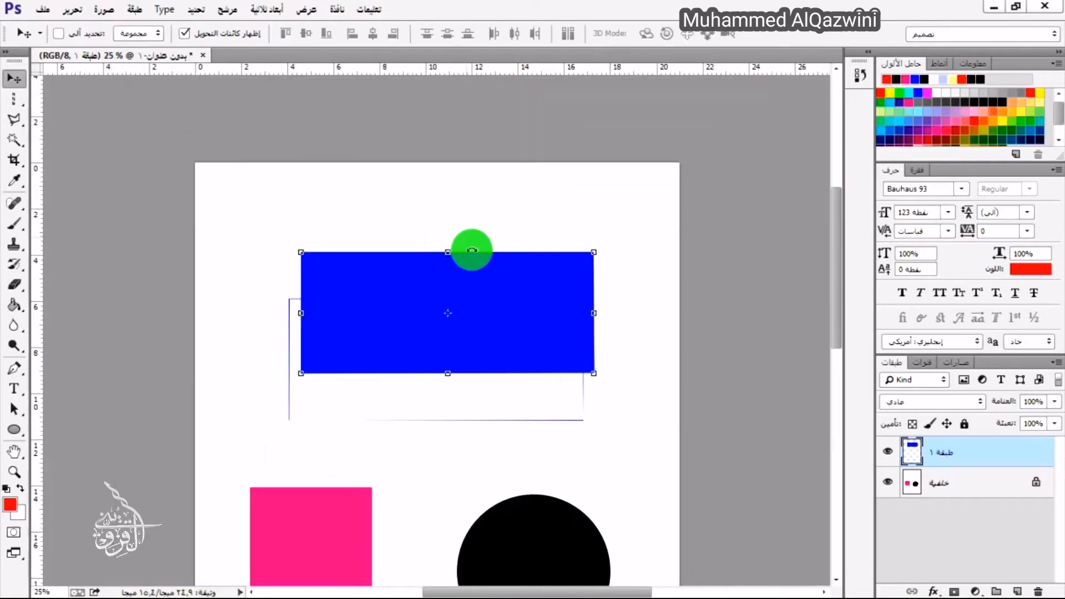
pyautogui.moveTo(452, 278); pyautogui.dragTo(446, 338)
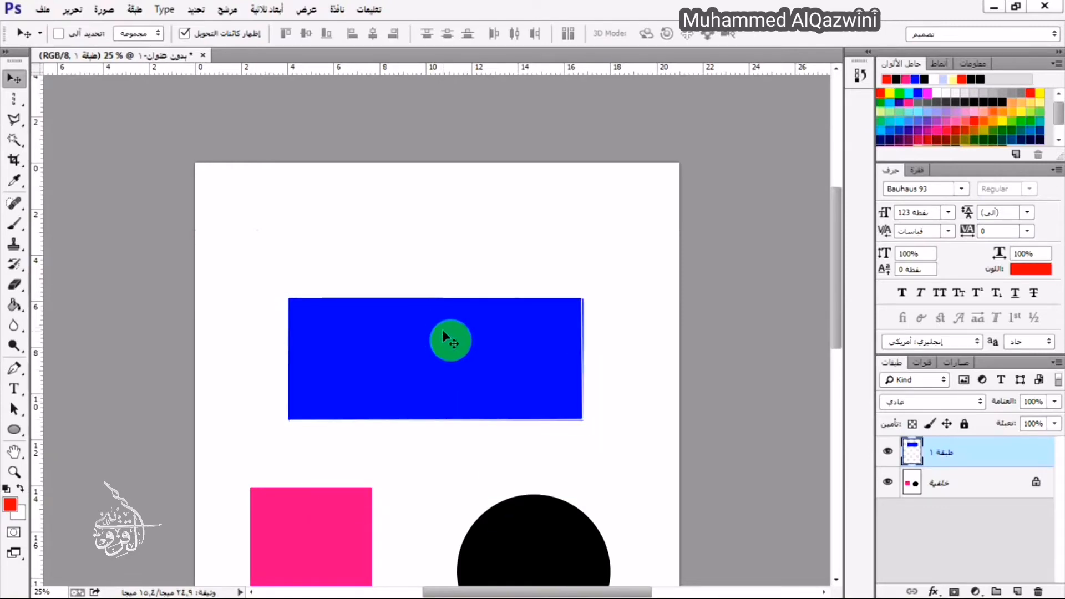
# Select the blue rectangle's upper-left corner area freehand with the Lasso and move that piece above the rectangle
pyautogui.scroll(2, 278, 309)
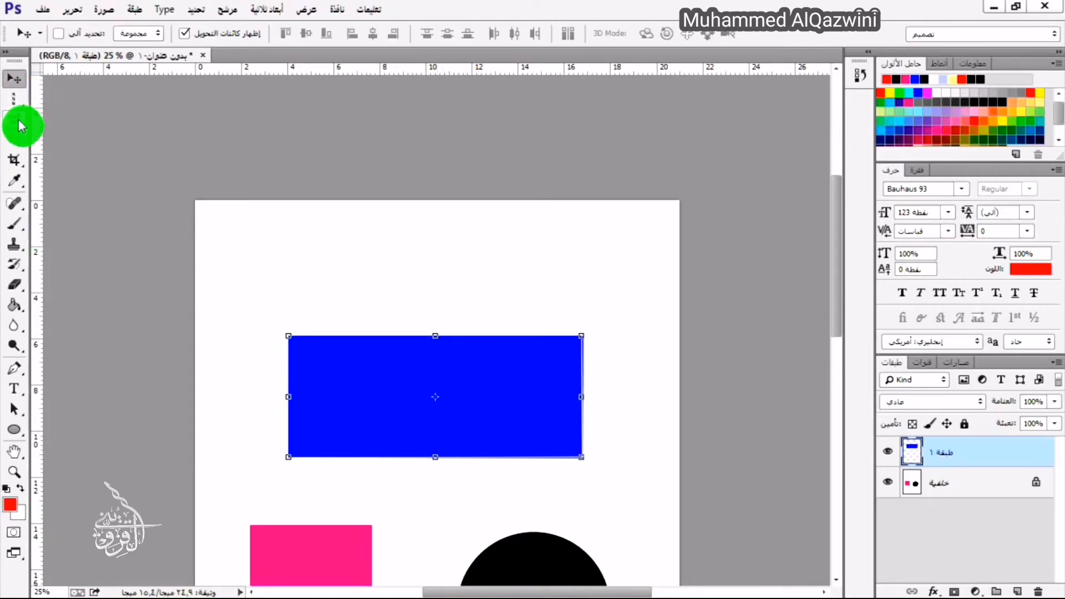
pyautogui.click(18, 122)
pyautogui.click(64, 119)
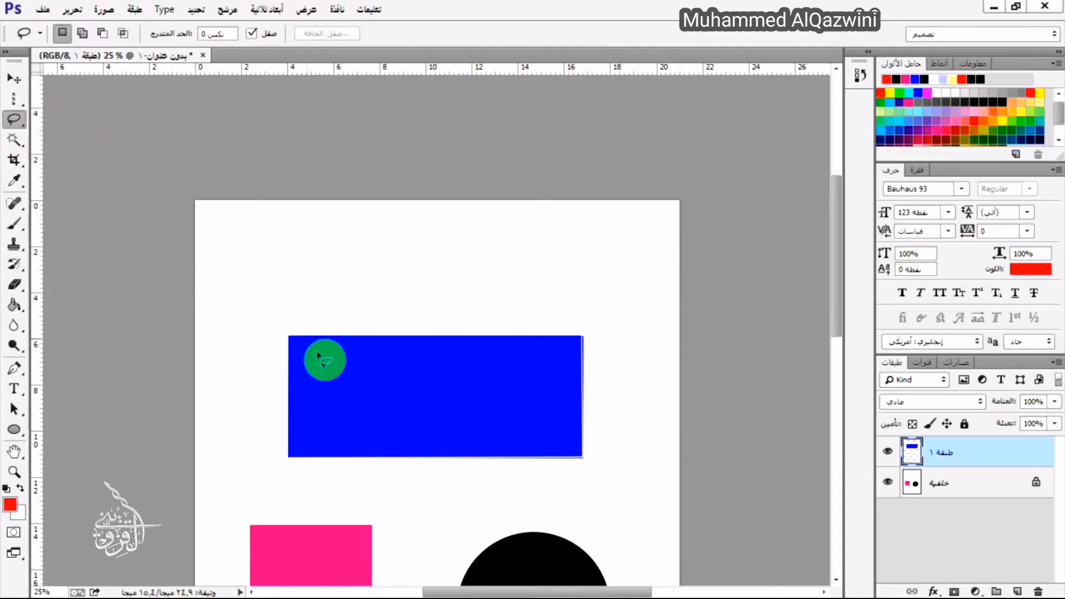
pyautogui.moveTo(318, 355)
pyautogui.mouseDown()
pyautogui.moveTo(339, 357)
pyautogui.moveTo(313, 397)
pyautogui.moveTo(278, 401)
pyautogui.moveTo(260, 357)
pyautogui.moveTo(307, 322)
pyautogui.moveTo(300, 372)
pyautogui.moveTo(286, 299)
pyautogui.moveTo(297, 268)
pyautogui.mouseUp()
pyautogui.click(15, 79)
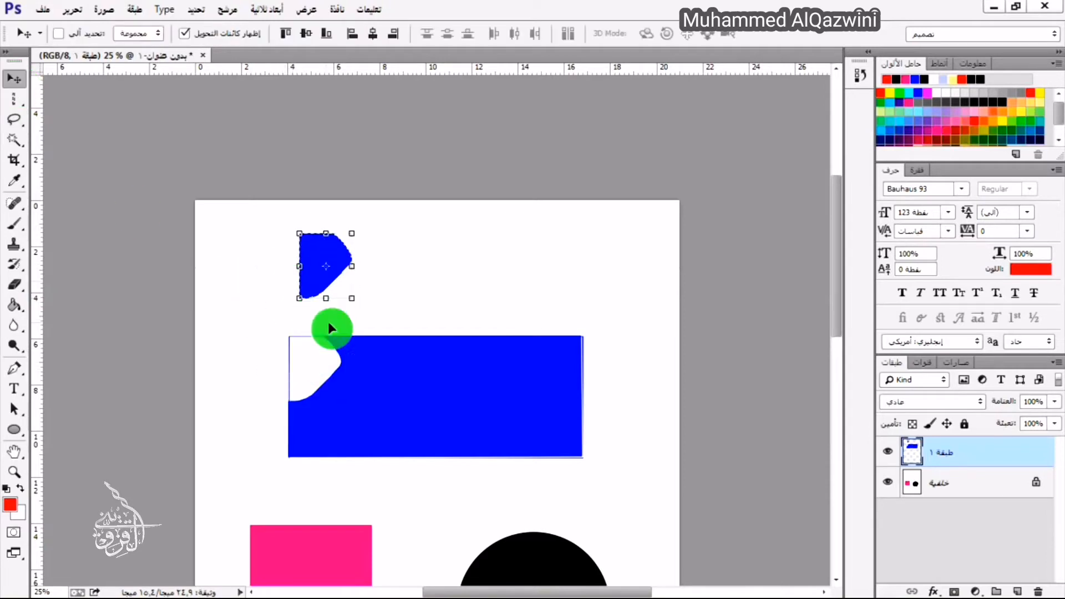
# Trace an irregular piece of the blue rectangle with the Magnetic Lasso and move it above the rectangle, beside the first piece
pyautogui.click(14, 119)
pyautogui.click(61, 147)
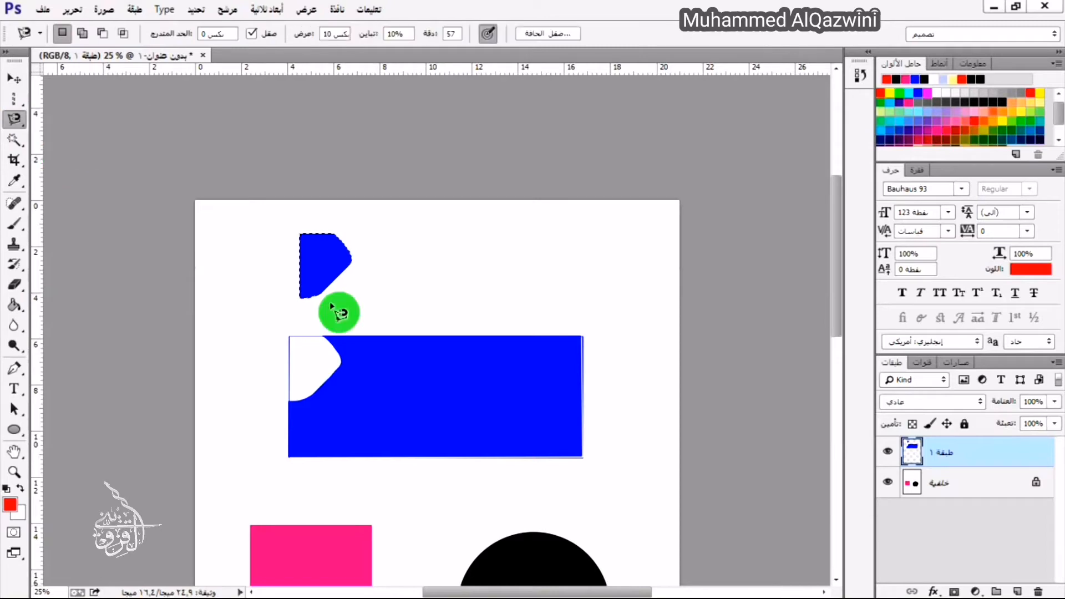
pyautogui.click(366, 320)
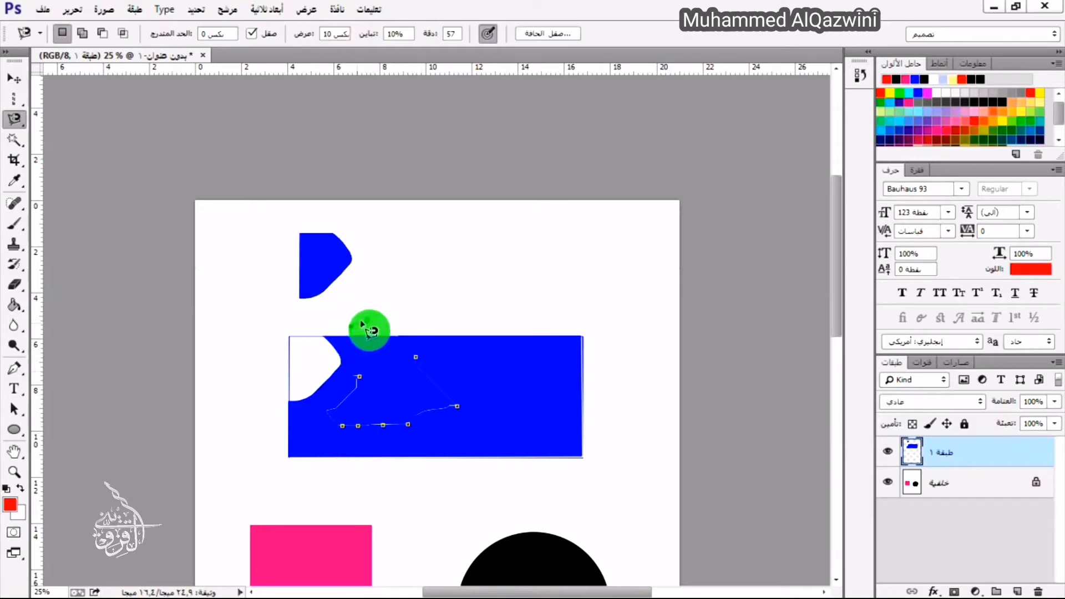
pyautogui.click(362, 325)
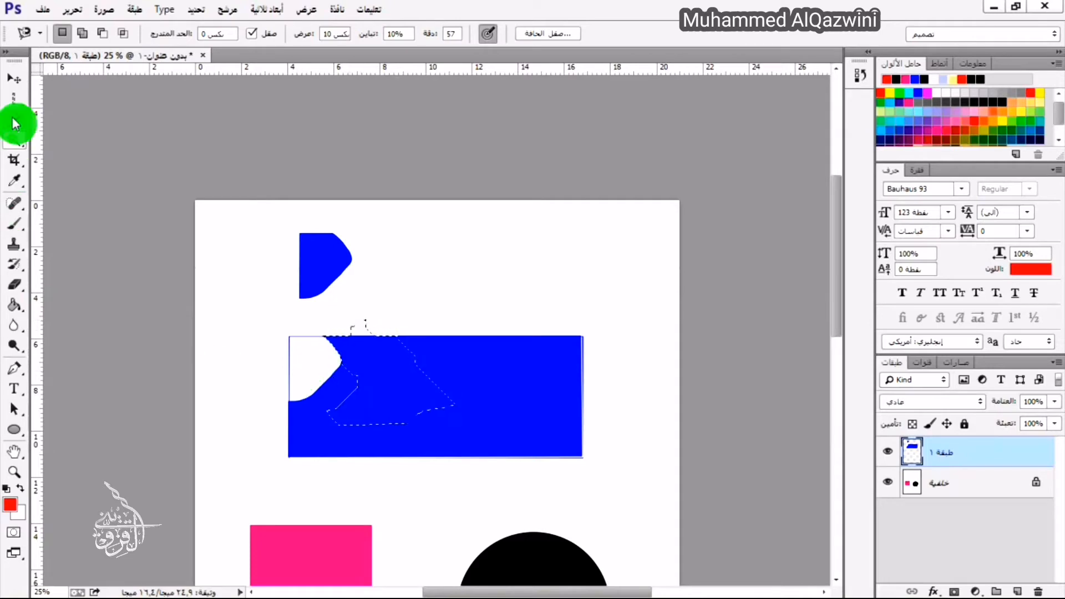
pyautogui.click(14, 79)
pyautogui.moveTo(441, 356)
pyautogui.mouseDown()
pyautogui.moveTo(476, 305)
pyautogui.moveTo(481, 267)
pyautogui.mouseUp()
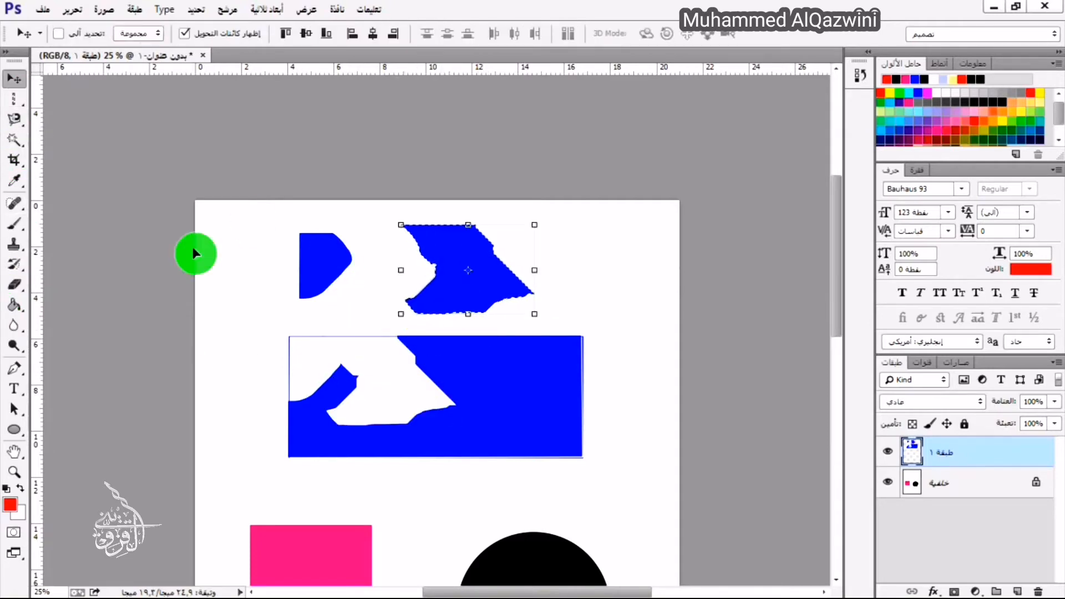
# Clear the piece's selection and select the empty area around the blue shapes with the Magic Wand
pyautogui.click(14, 139)
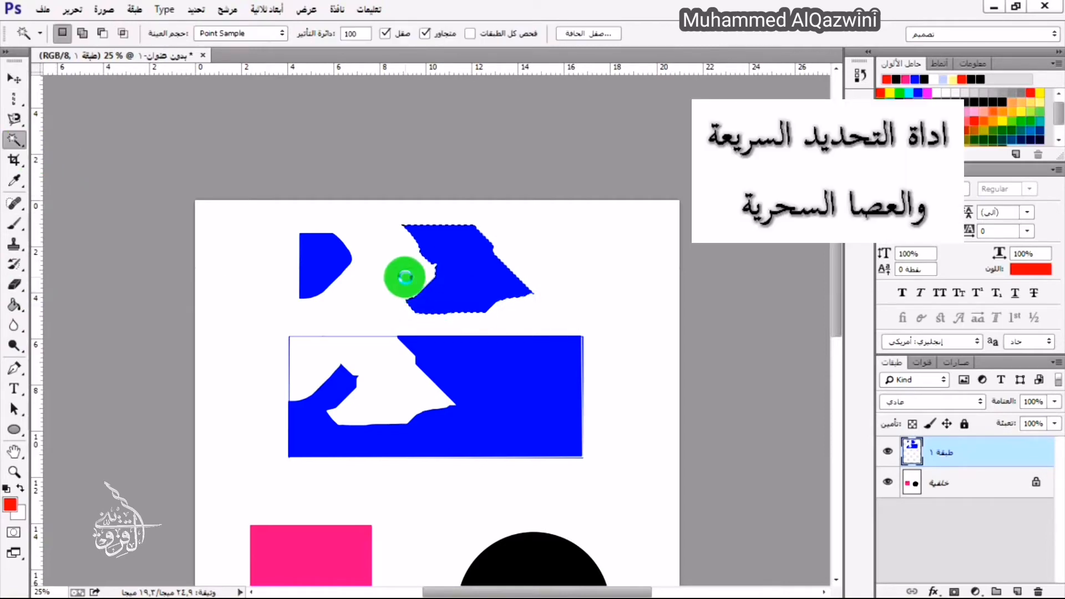
pyautogui.click(405, 280)
pyautogui.hotkey('ctrl', 'd')
pyautogui.click(407, 279)
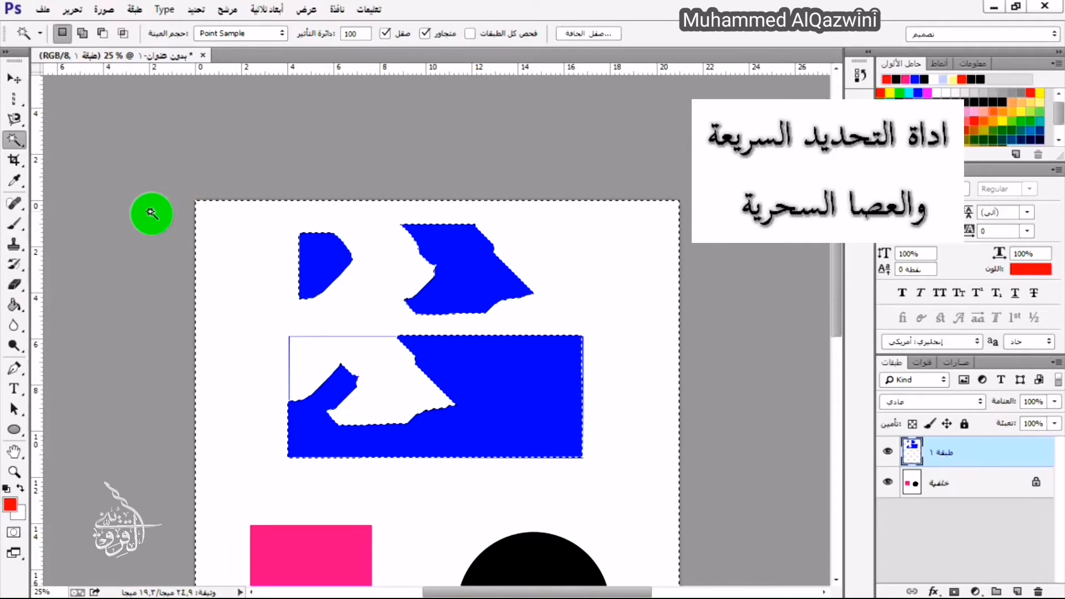
# Crop about 5.5 cm off the top of the page, cutting away the two detached blue pieces
pyautogui.click(14, 160)
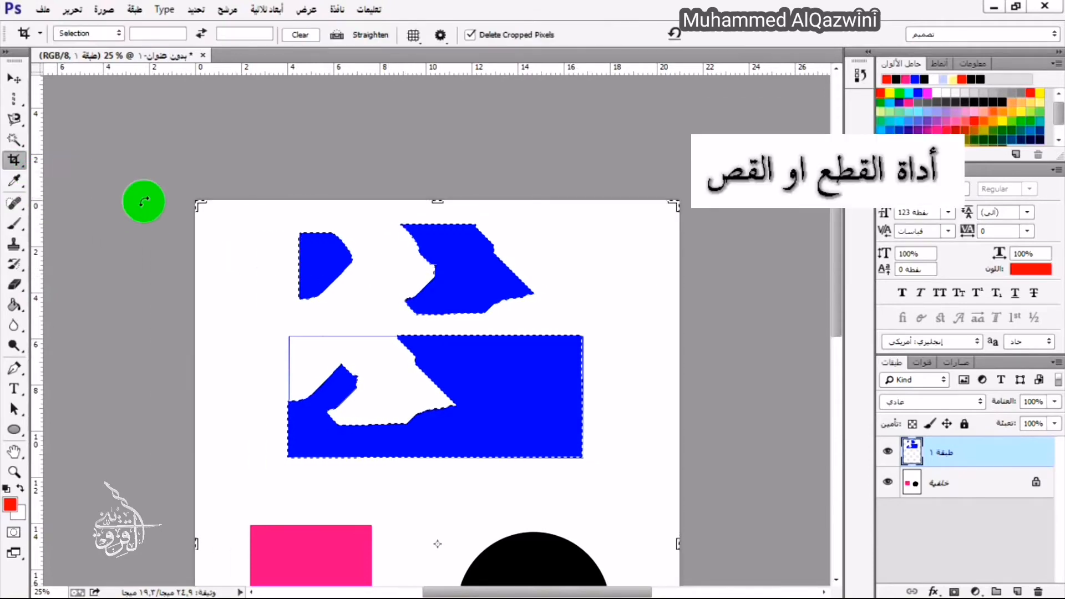
pyautogui.moveTo(436, 199); pyautogui.dragTo(452, 261)
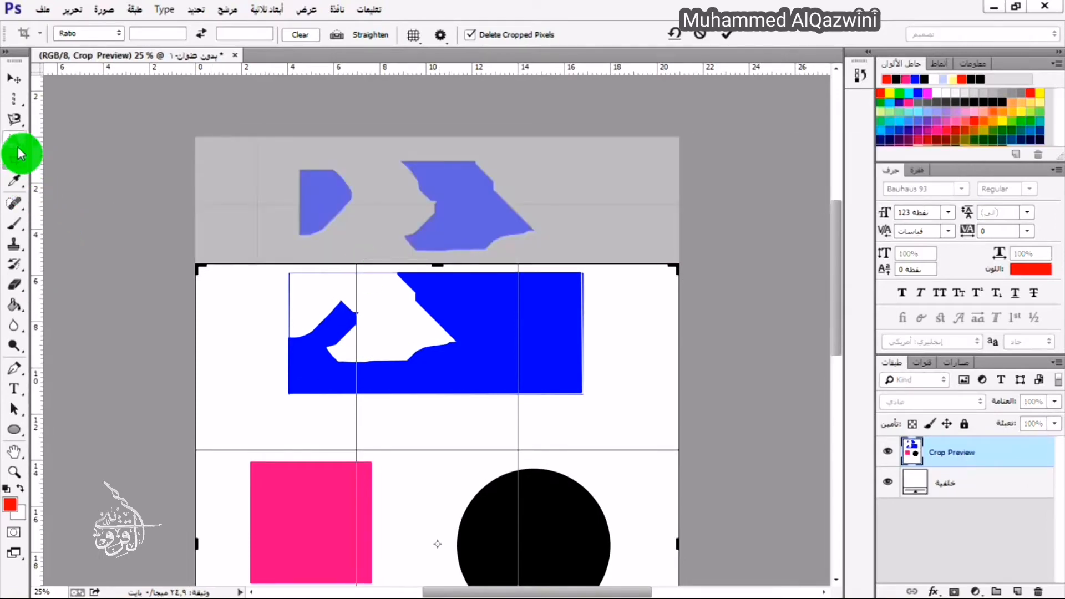
pyautogui.press('Return')
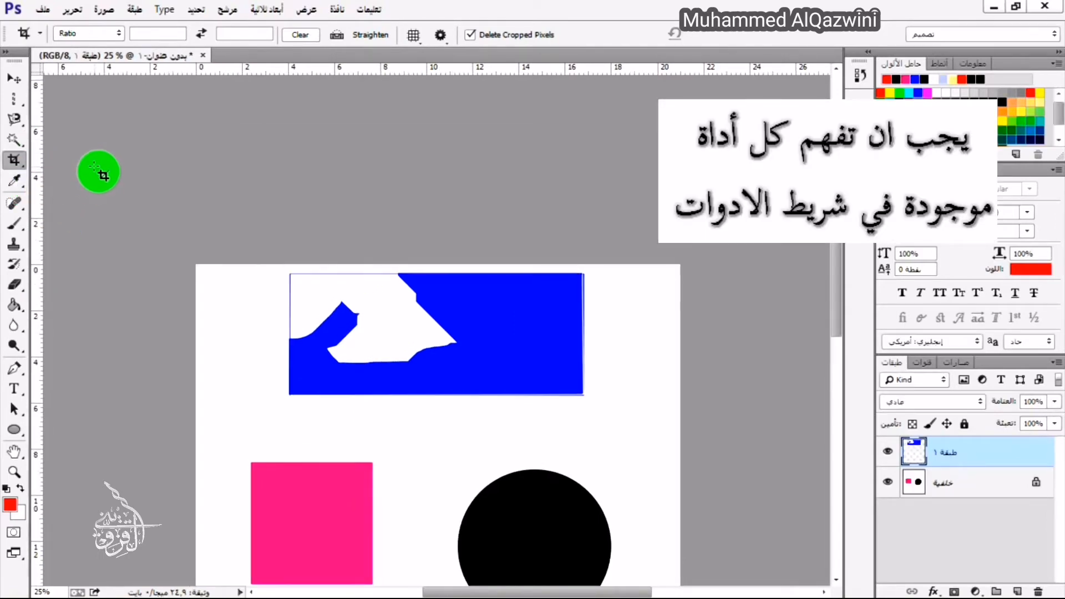
# Sample the rectangle's blue and the circle's black with the Eyedropper, leaving black as the foreground colour
pyautogui.click(12, 186)
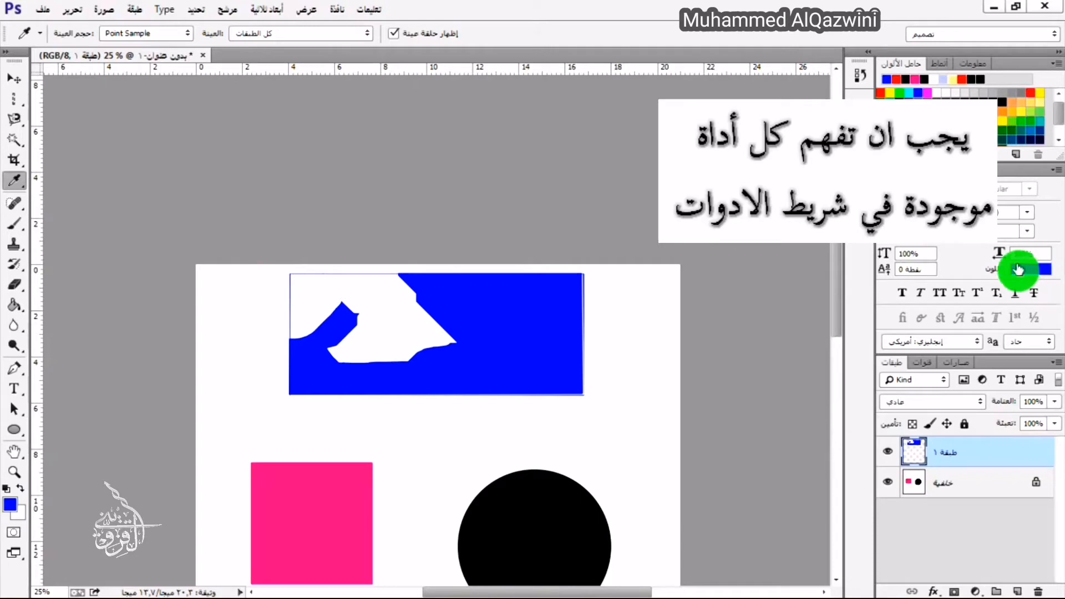
pyautogui.click(560, 514)
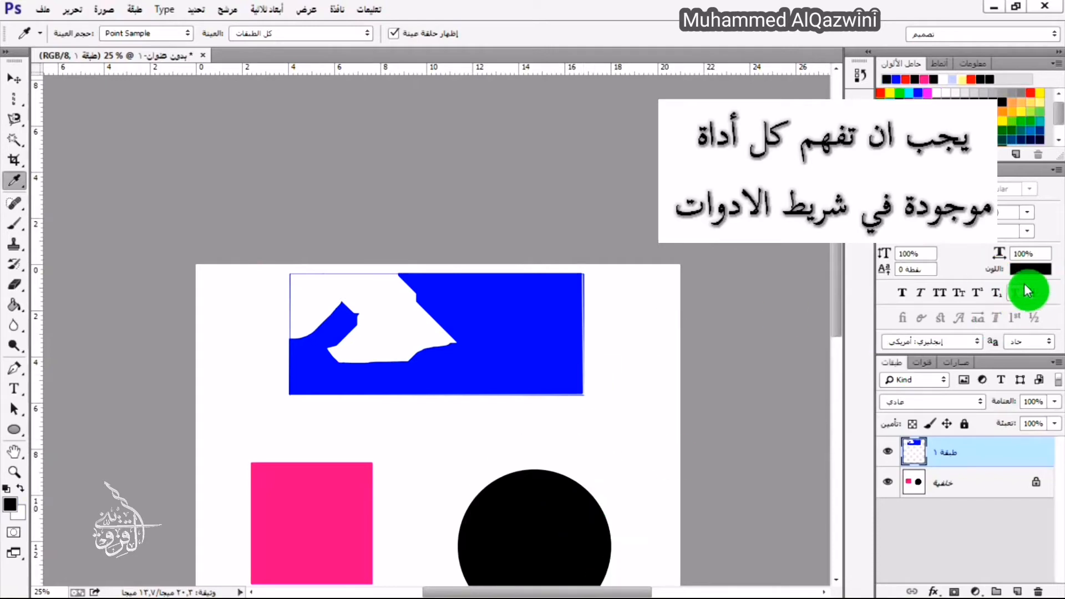
pyautogui.rightClick(13, 176)
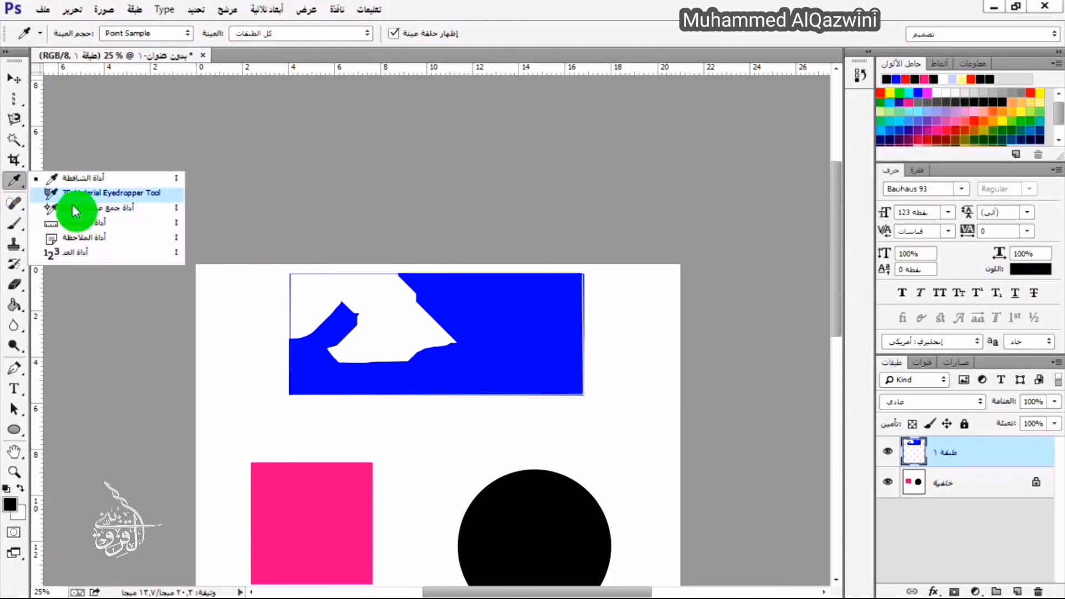
pyautogui.click(12, 206)
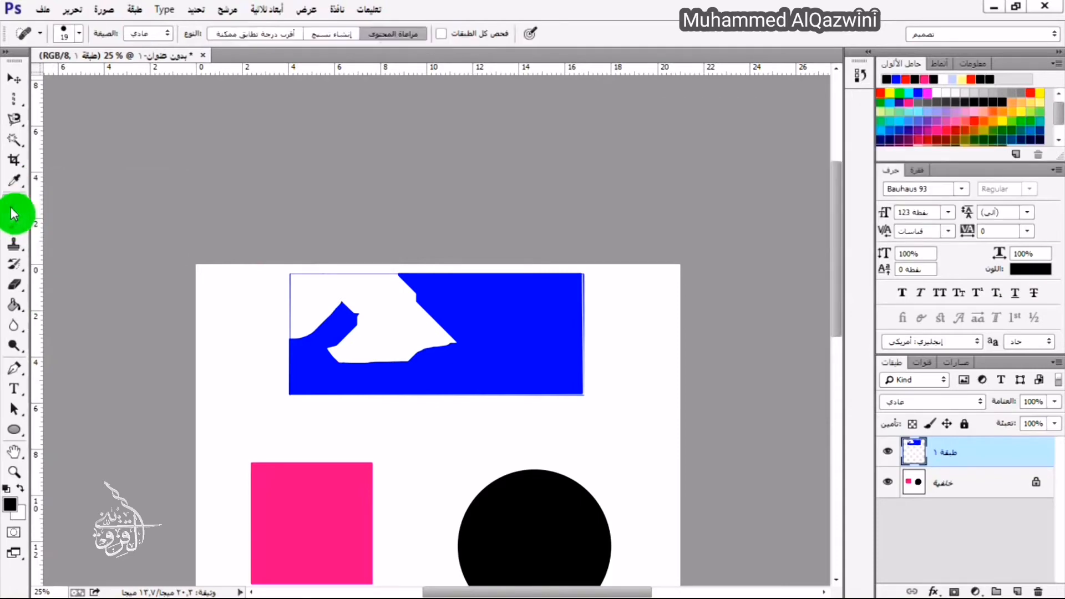
pyautogui.rightClick(11, 207)
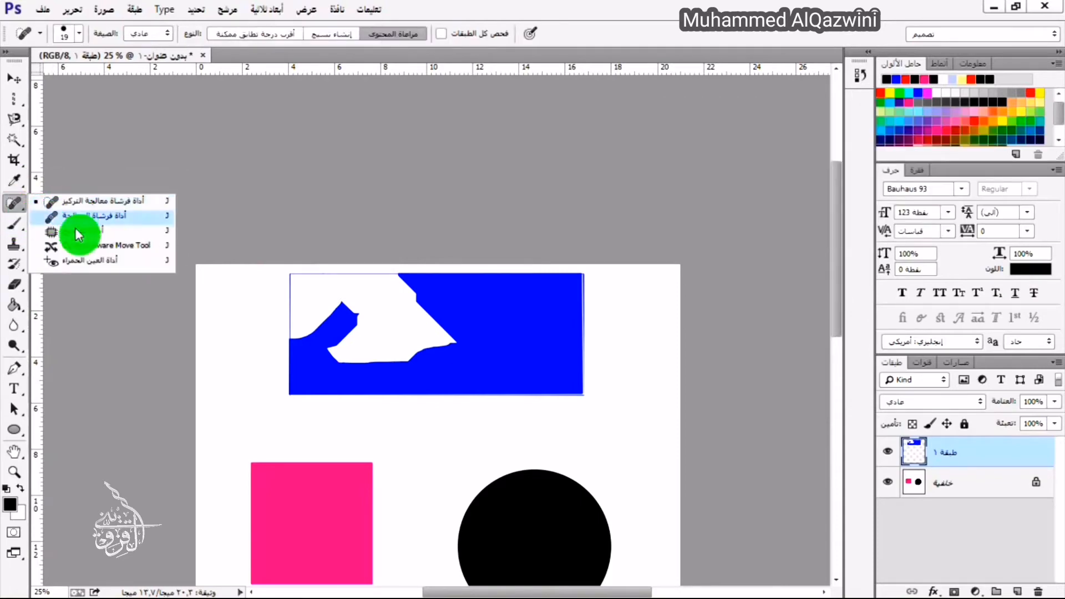
# Paint black with the 336 px Brush over the blue rectangle's cut-out area and add a blob just above the circle
pyautogui.click(12, 232)
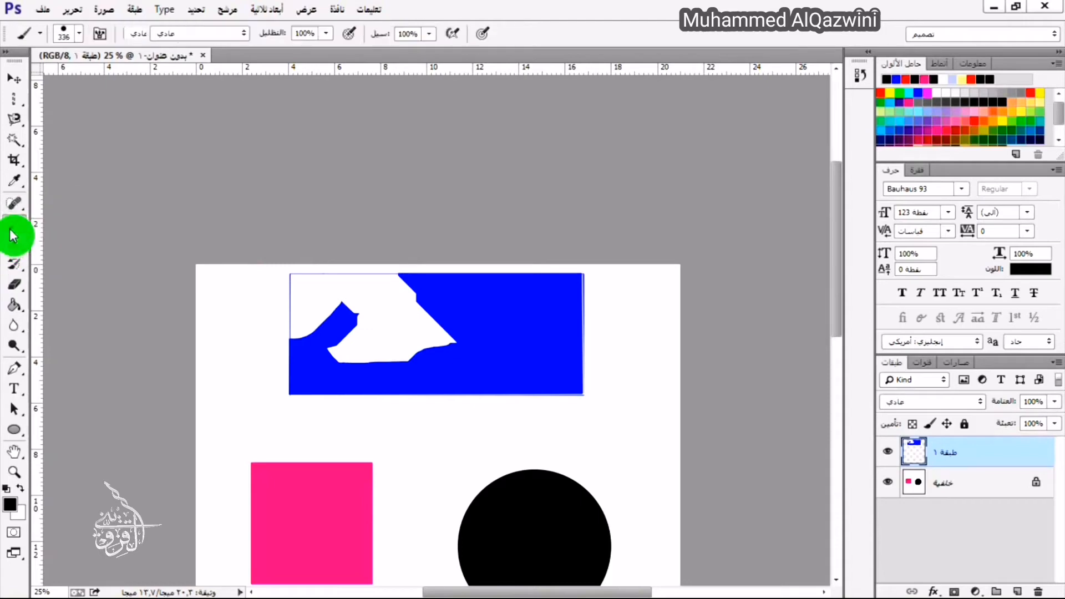
pyautogui.moveTo(364, 317)
pyautogui.mouseDown()
pyautogui.moveTo(441, 324)
pyautogui.moveTo(342, 319)
pyautogui.moveTo(338, 344)
pyautogui.mouseUp()
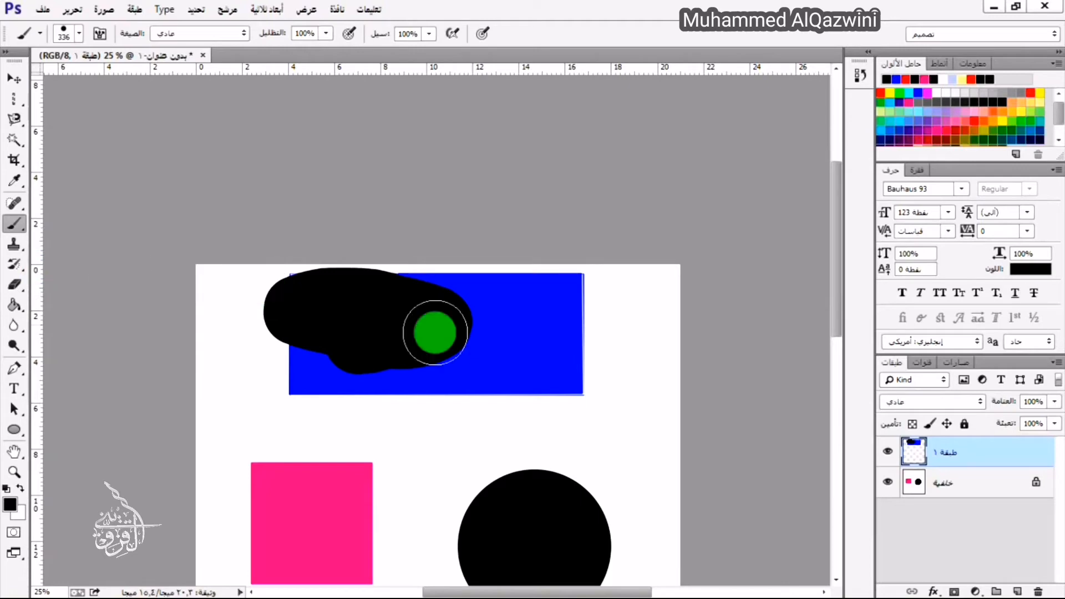
pyautogui.click(587, 435)
pyautogui.moveTo(587, 432); pyautogui.dragTo(599, 442)
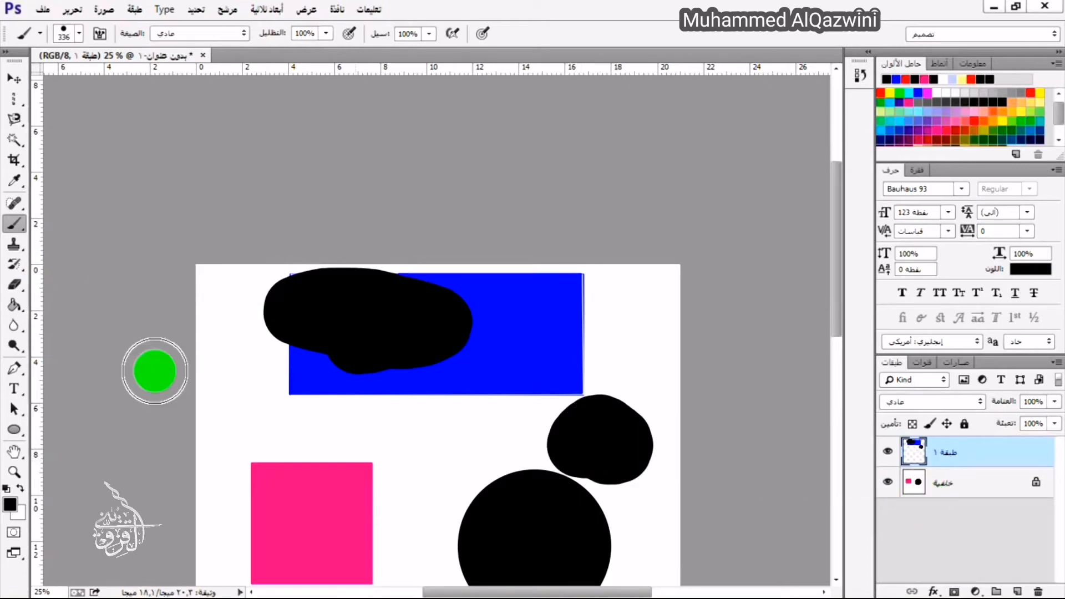
# Try to paint on the blue rectangle's lower-left part with the Clone Stamp
pyautogui.click(15, 245)
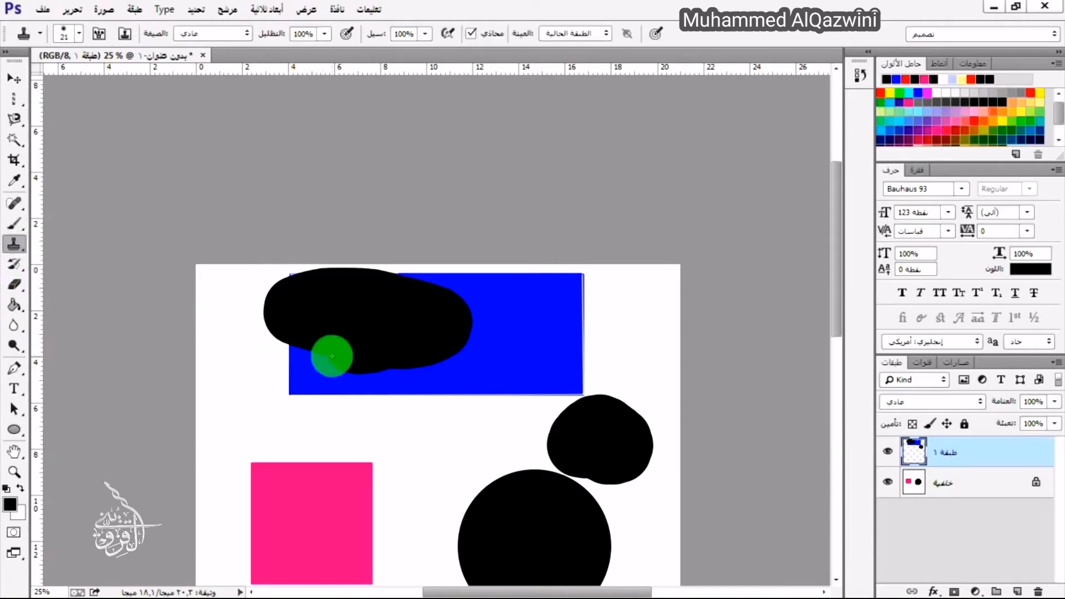
pyautogui.click(319, 384)
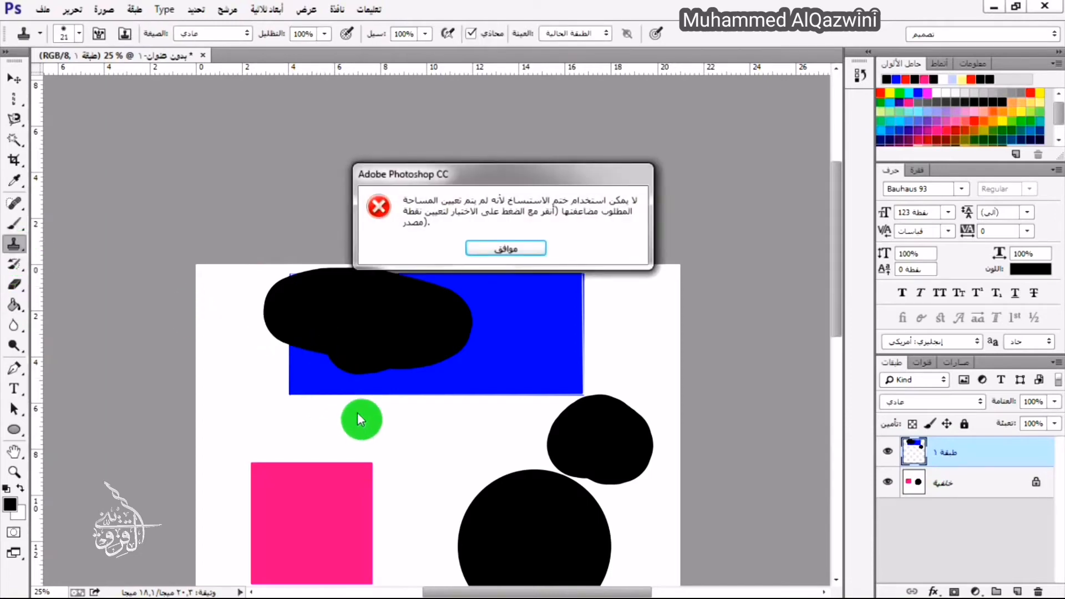
pyautogui.click(477, 255)
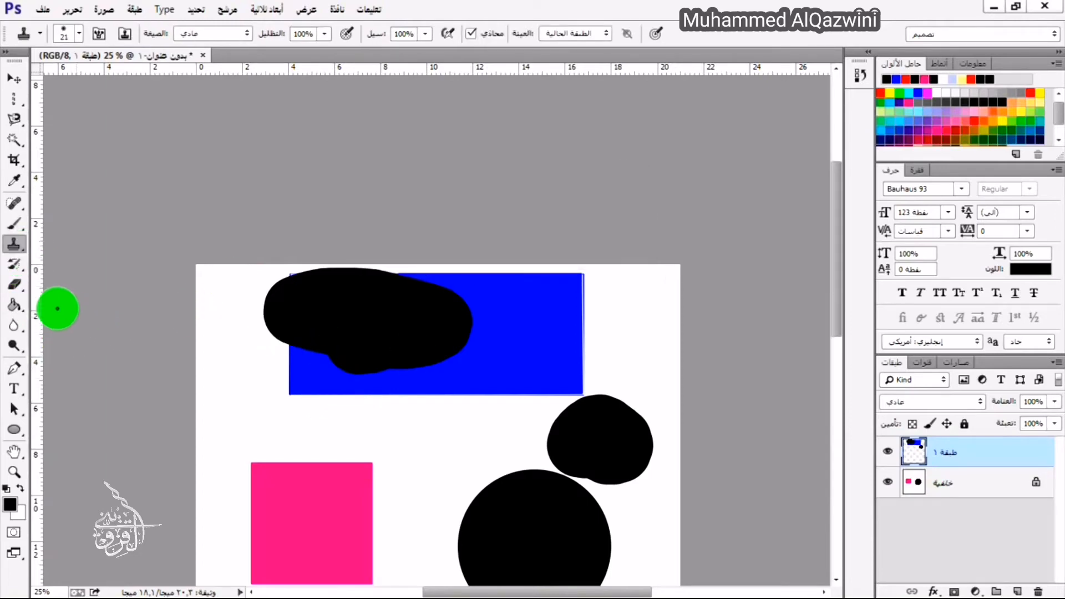
# Erase part of the black paint on the blue rectangle and most of the blob above the circle with a 145 px Eraser
pyautogui.click(10, 289)
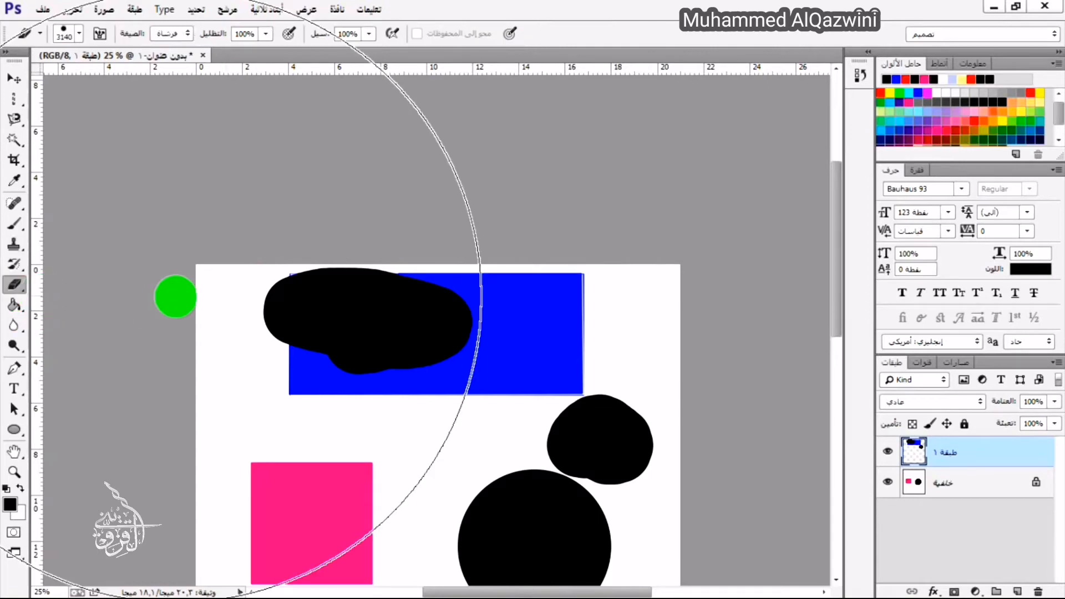
pyautogui.moveTo(175, 296)
pyautogui.mouseDown()
pyautogui.moveTo(276, 304)
pyautogui.moveTo(245, 302)
pyautogui.moveTo(280, 278)
pyautogui.moveTo(303, 297)
pyautogui.moveTo(370, 271)
pyautogui.moveTo(272, 331)
pyautogui.moveTo(330, 312)
pyautogui.moveTo(318, 335)
pyautogui.moveTo(406, 310)
pyautogui.moveTo(386, 291)
pyautogui.moveTo(410, 291)
pyautogui.mouseUp()
pyautogui.moveTo(604, 416)
pyautogui.mouseDown()
pyautogui.moveTo(565, 436)
pyautogui.moveTo(595, 447)
pyautogui.moveTo(566, 438)
pyautogui.moveTo(693, 422)
pyautogui.moveTo(872, 427)
pyautogui.moveTo(928, 450)
pyautogui.mouseUp()
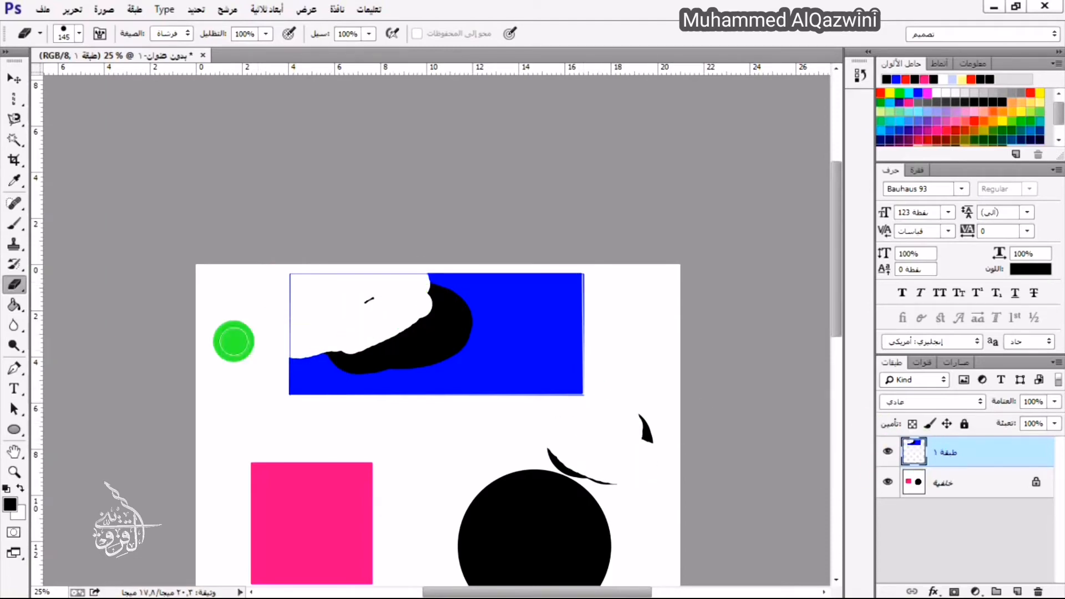
# Fill the empty area around the blue shape with black using the Paint Bucket and undo the fill
pyautogui.click(20, 307)
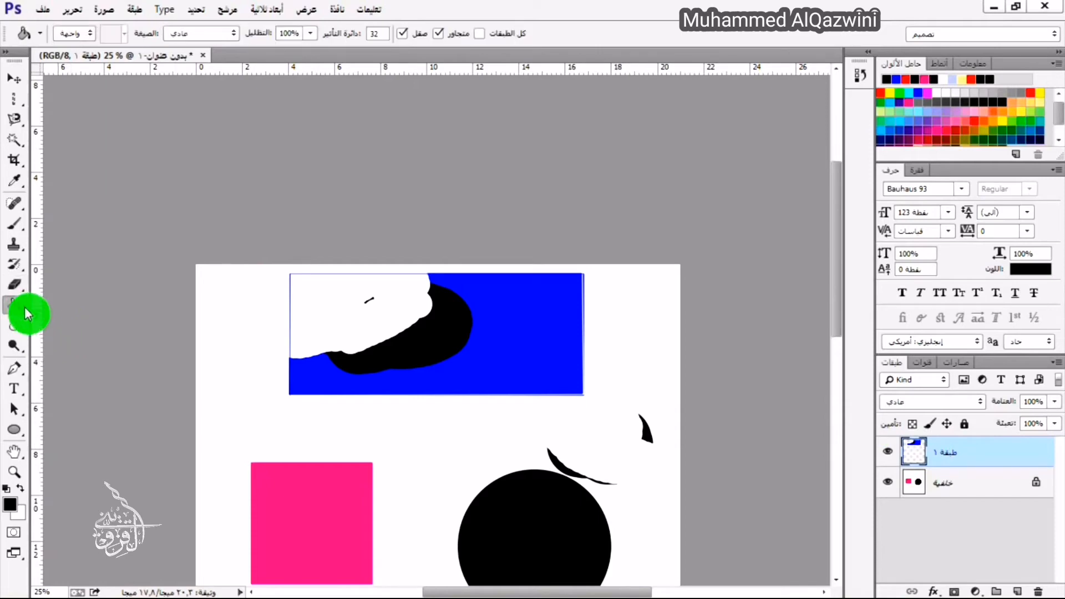
pyautogui.click(280, 332)
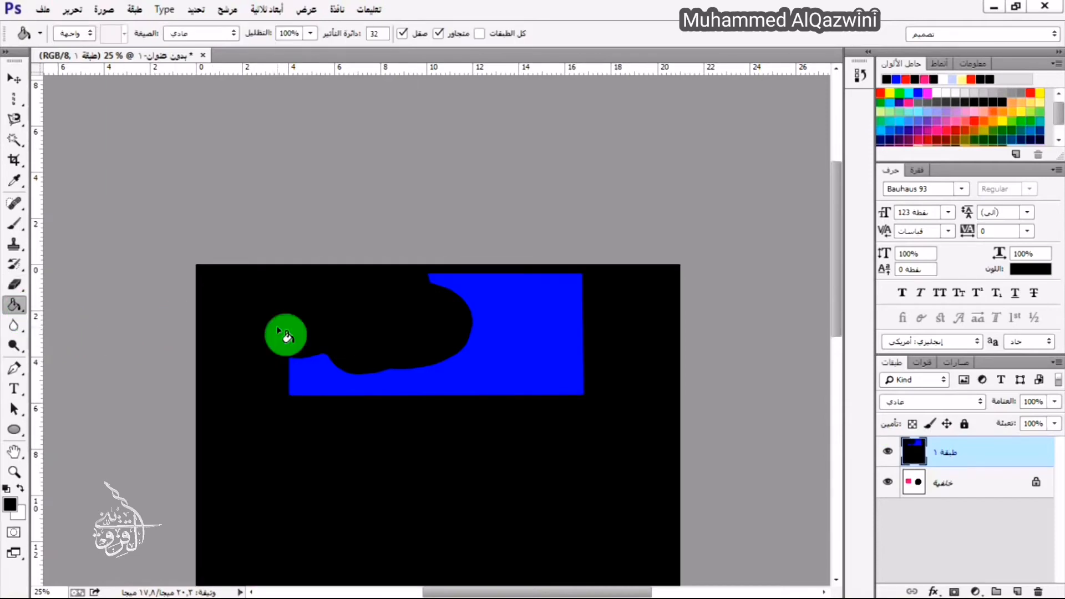
pyautogui.hotkey('ctrl', 'z')
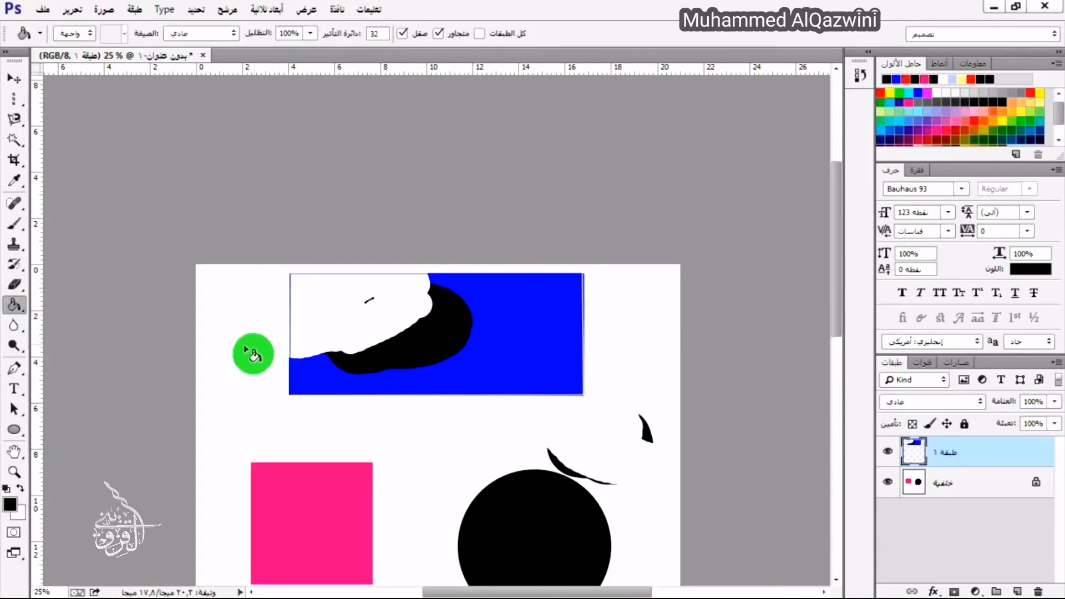
# Trace a Pen tool path up the pink square's right edge and along its top, adding a point above the upper-left corner
pyautogui.click(13, 327)
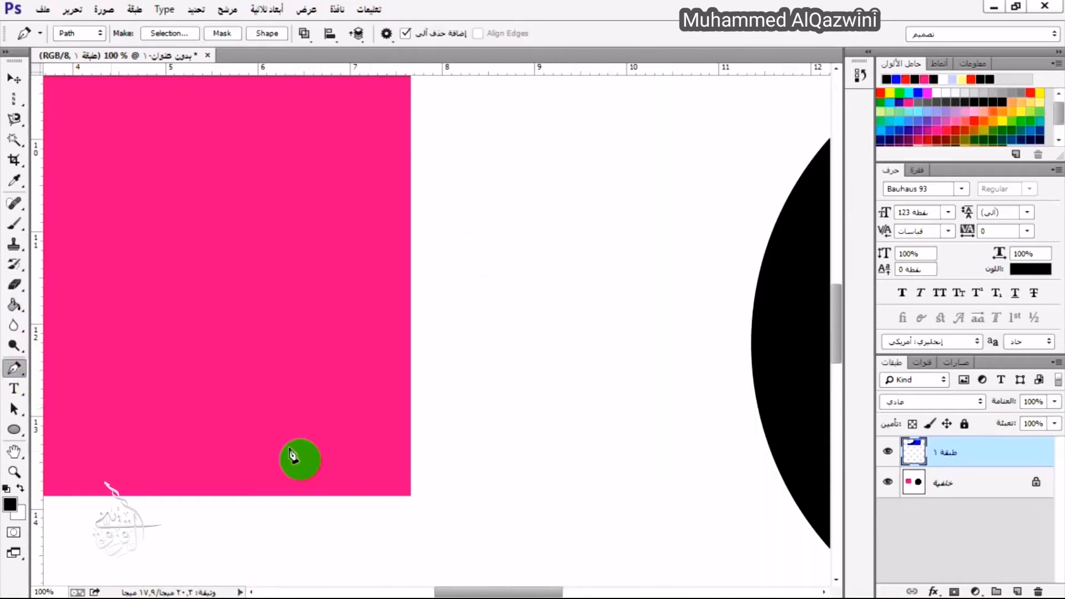
pyautogui.click(409, 496)
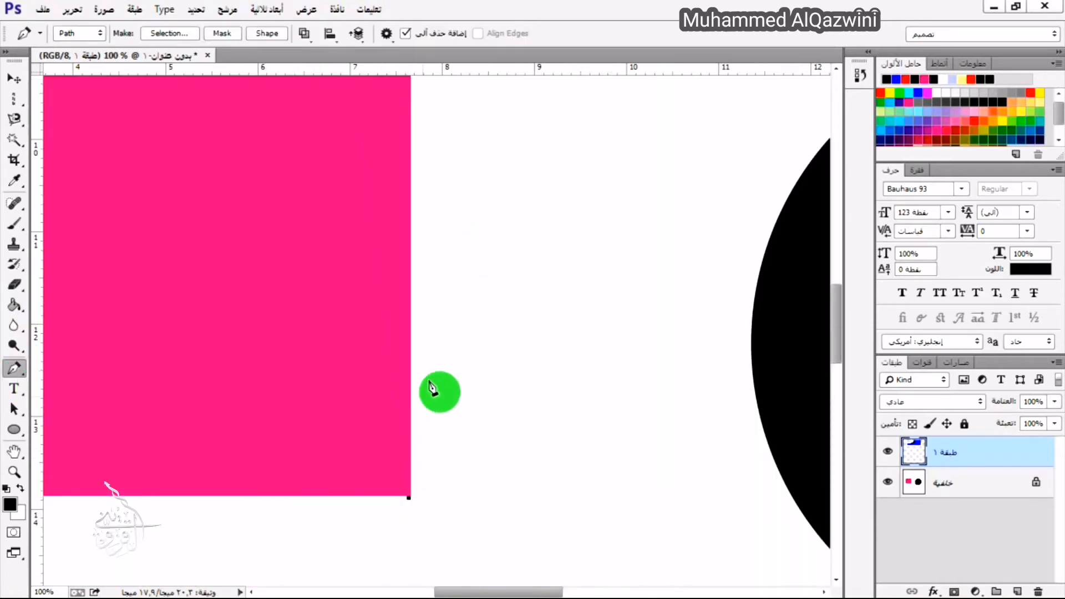
pyautogui.click(412, 258)
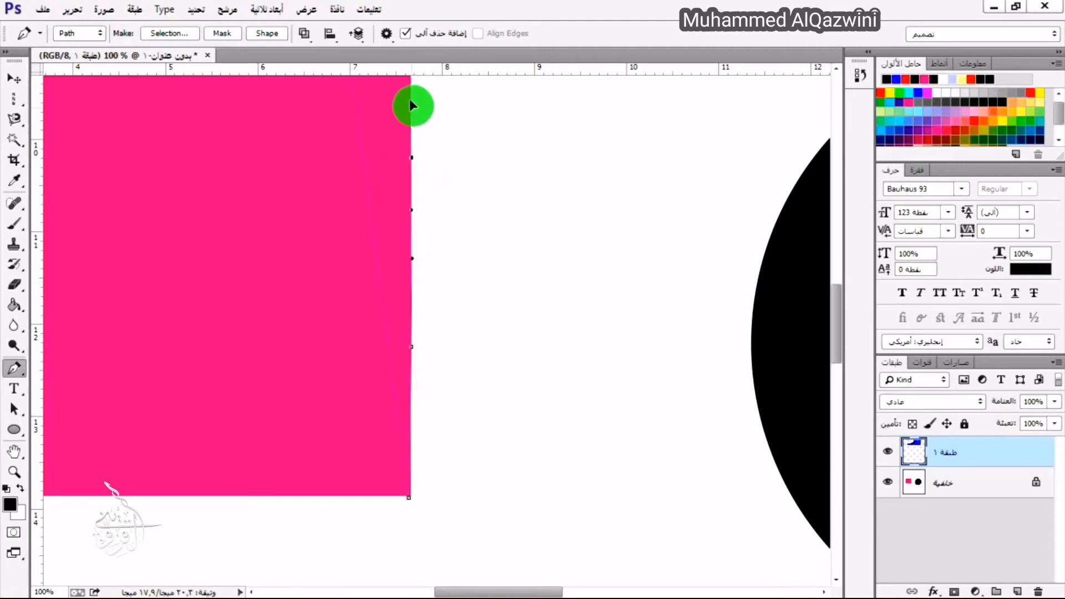
pyautogui.moveTo(409, 98); pyautogui.dragTo(485, 373)
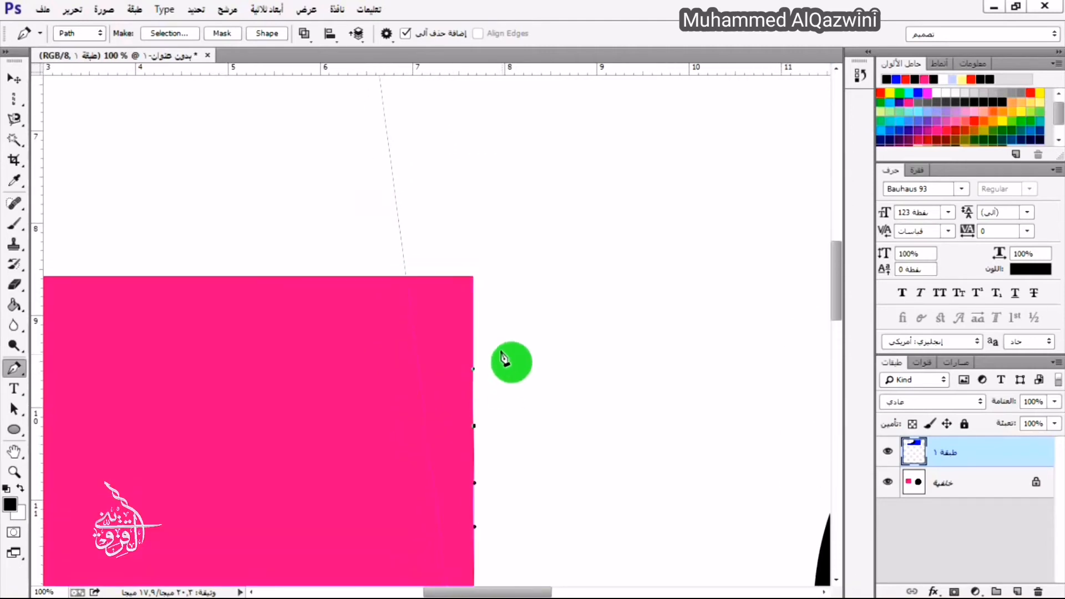
pyautogui.moveTo(474, 308); pyautogui.dragTo(234, 264)
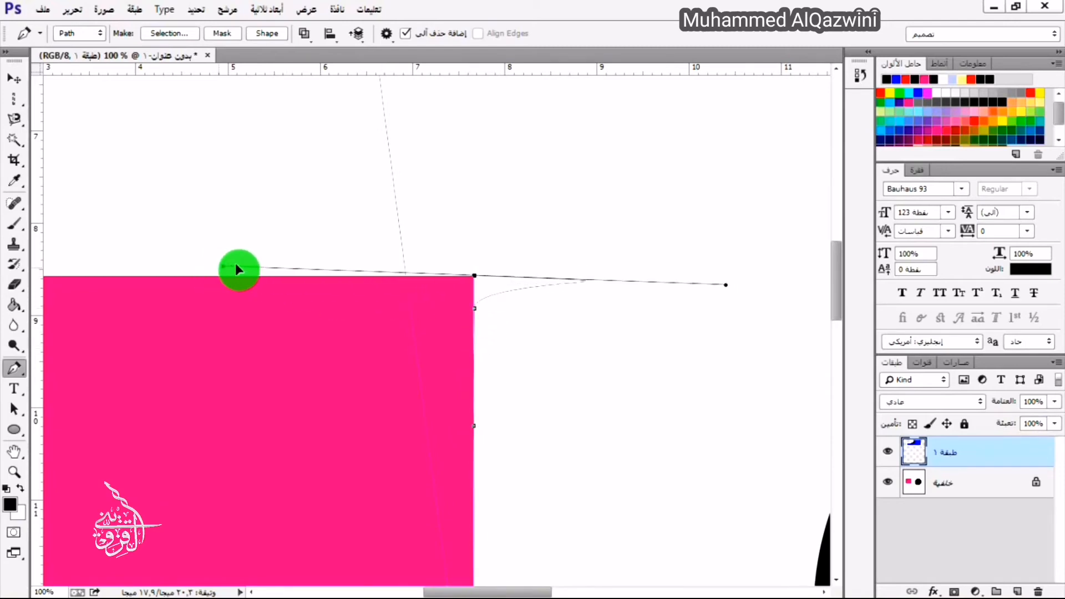
pyautogui.hotkey('ctrl', '-')
pyautogui.hotkey('ctrl', '-')
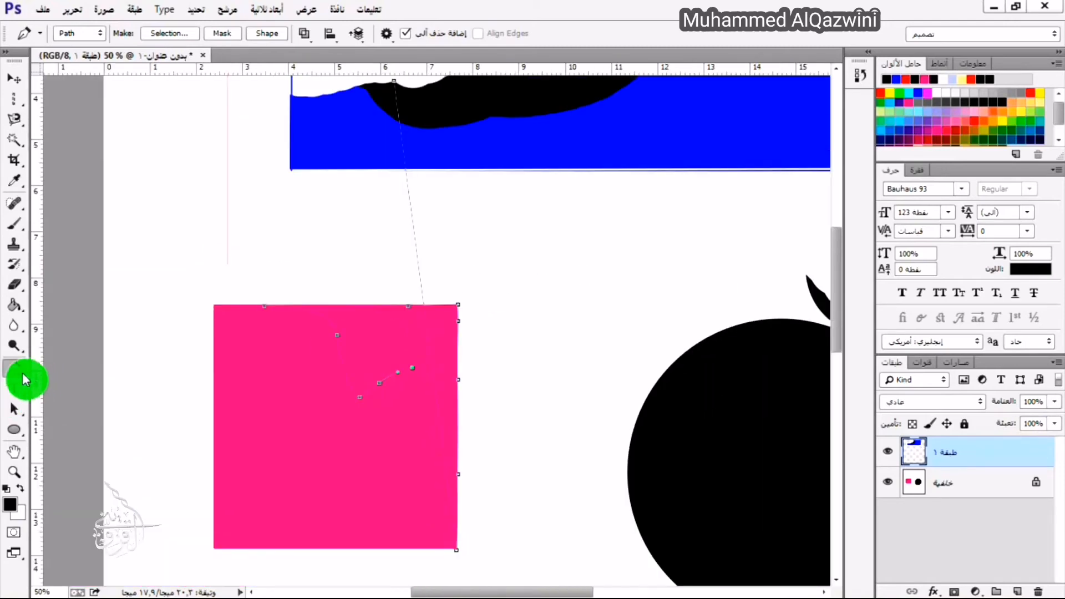
pyautogui.click(21, 374)
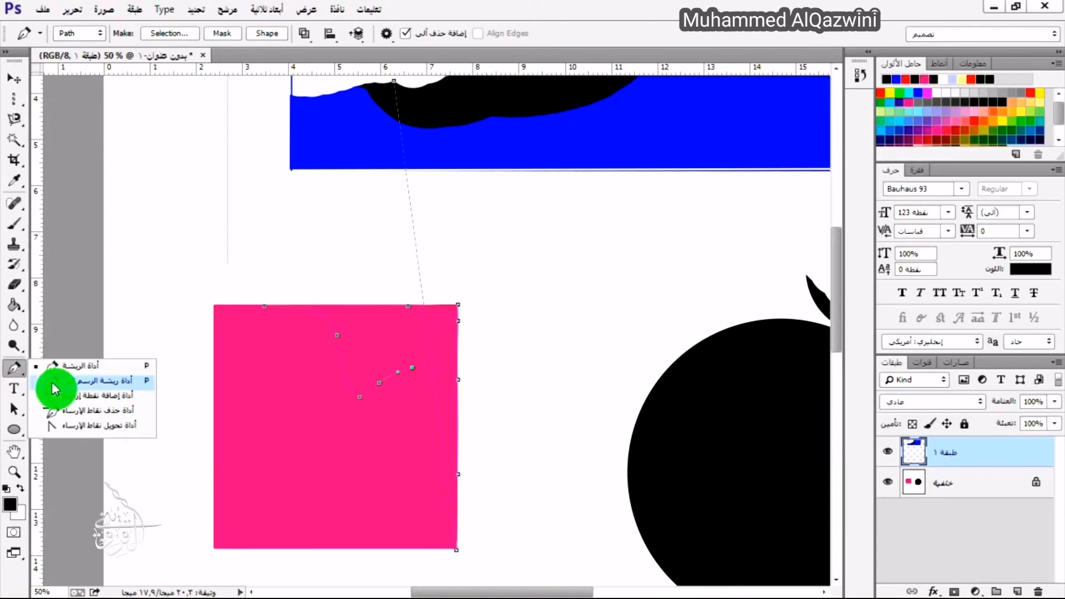
pyautogui.click(209, 273)
pyautogui.click(15, 139)
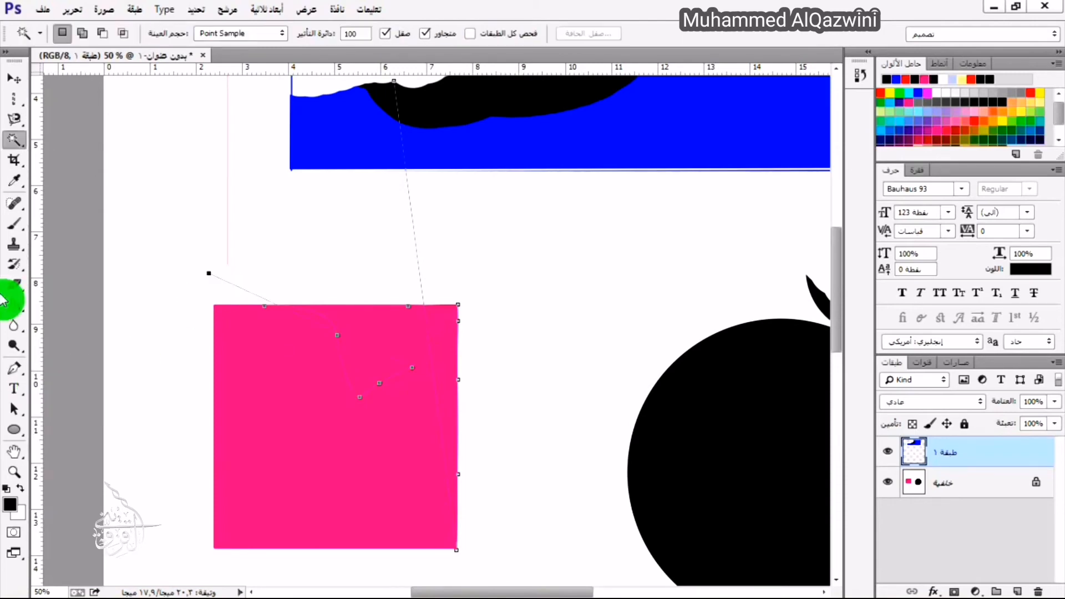
# Add a line of black text with a first name in Arabic below the black circle
pyautogui.click(14, 389)
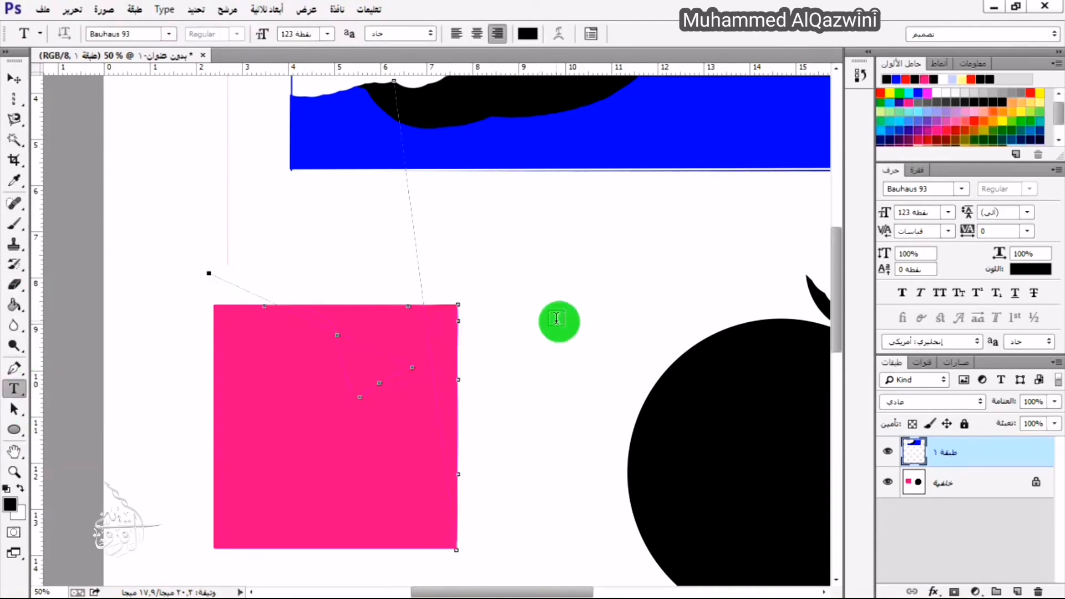
pyautogui.click(557, 327)
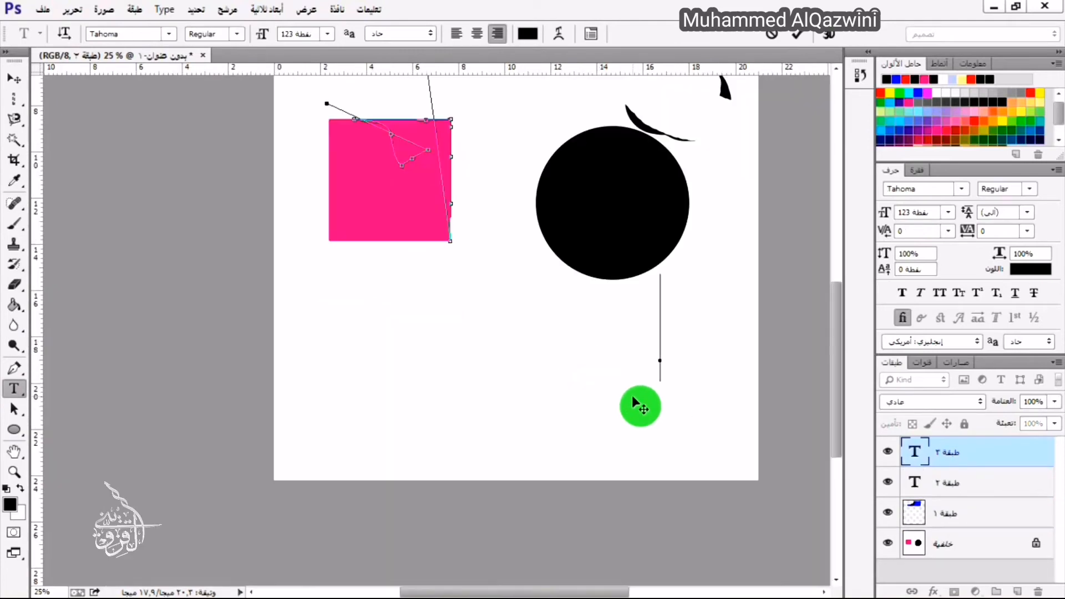
pyautogui.write('محمد')
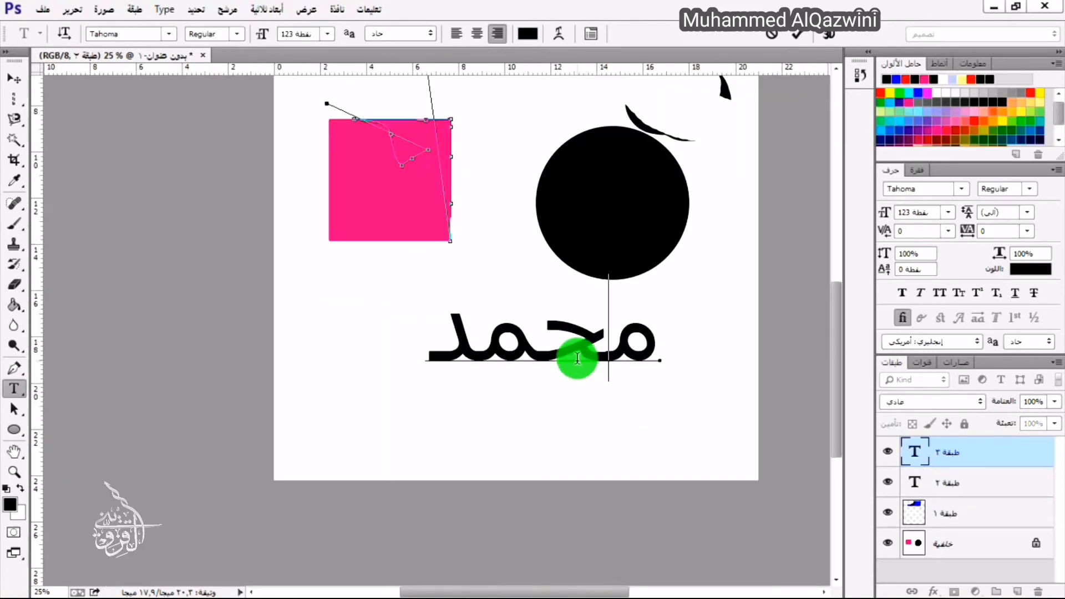
# Select the whole Arabic text and set its font to AF_Taif Normal
pyautogui.doubleClick(573, 361)
pyautogui.click(142, 35)
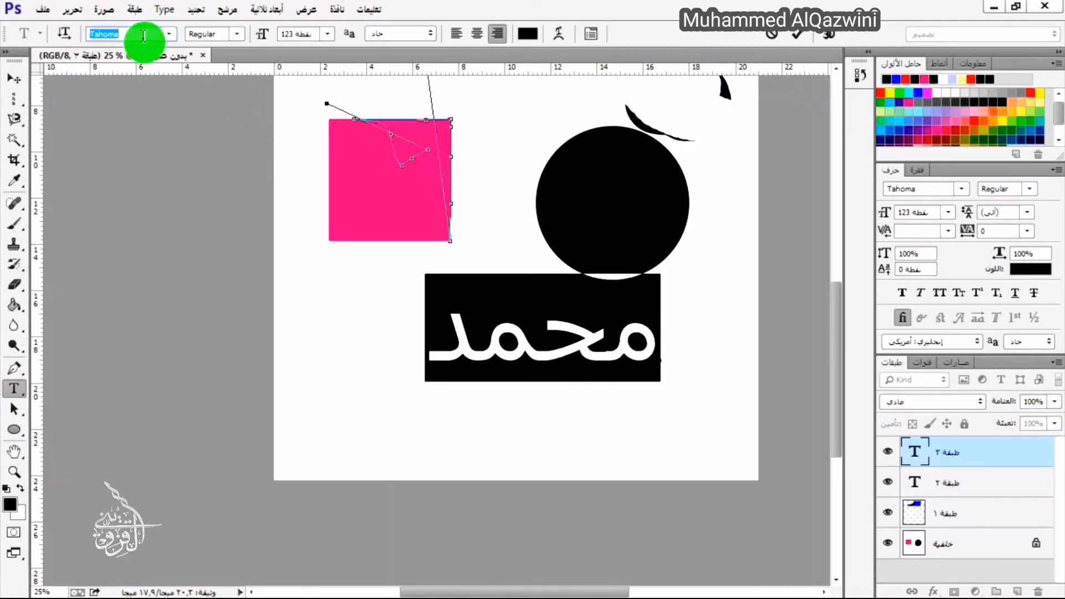
pyautogui.click(169, 33)
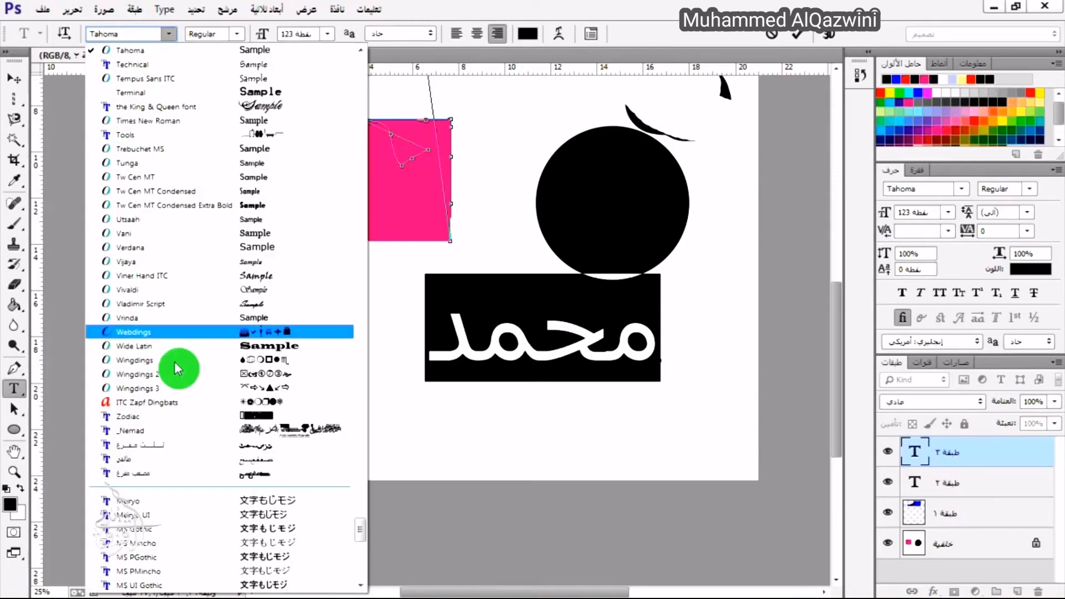
pyautogui.scroll(-3, 178, 388)
pyautogui.scroll(20, 181, 404)
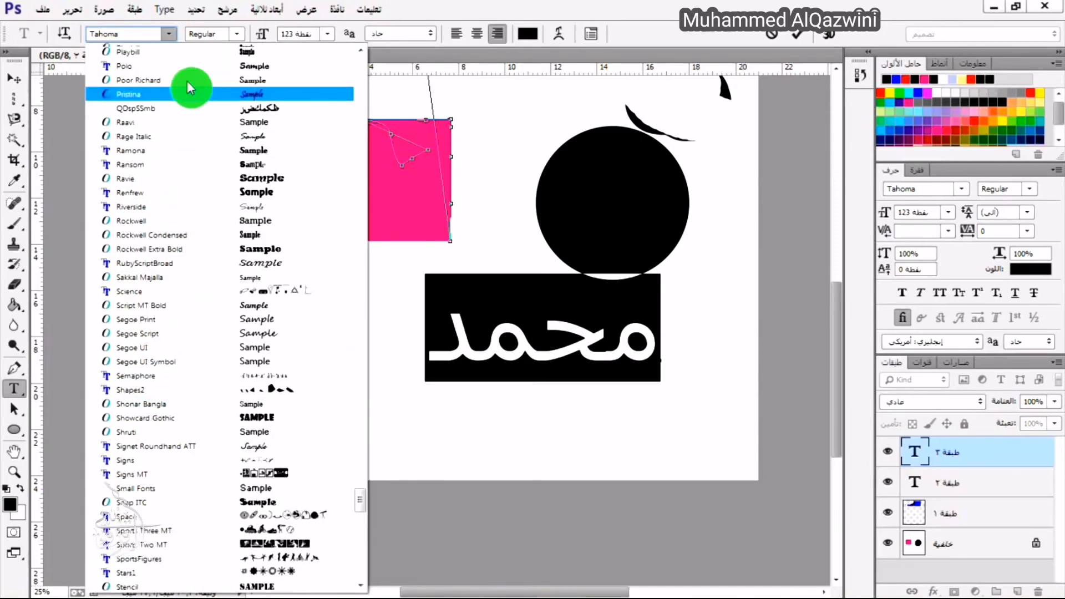
pyautogui.scroll(12, 195, 172)
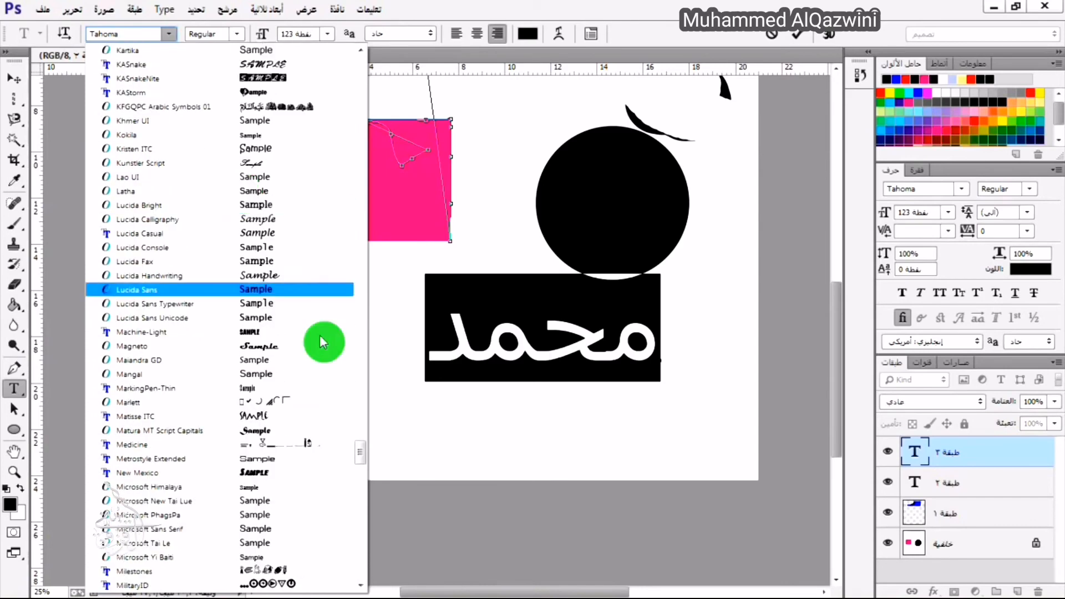
pyautogui.scroll(20, 343, 258)
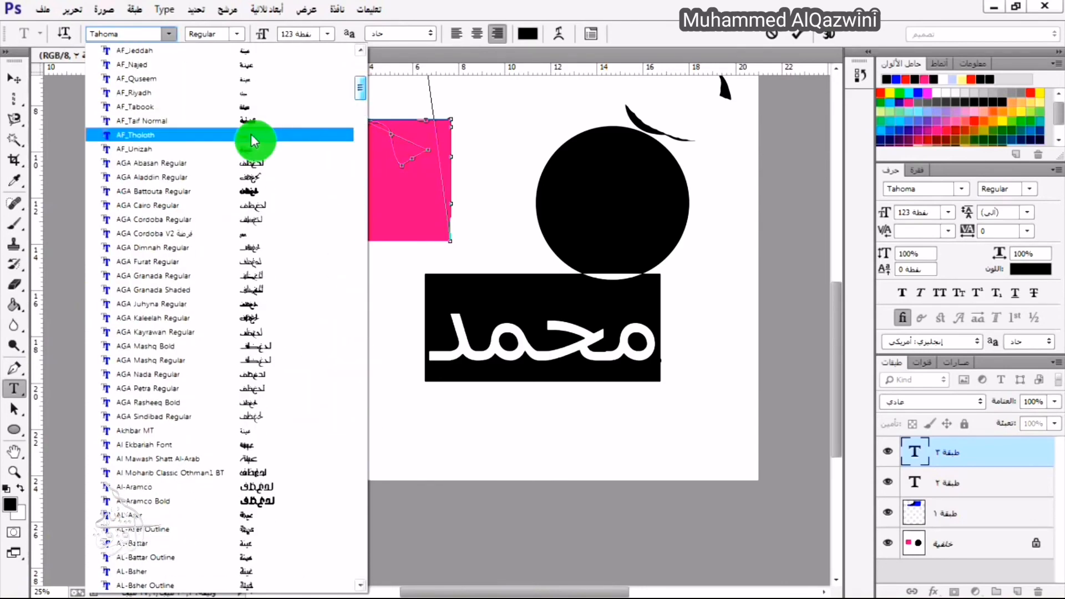
pyautogui.click(251, 135)
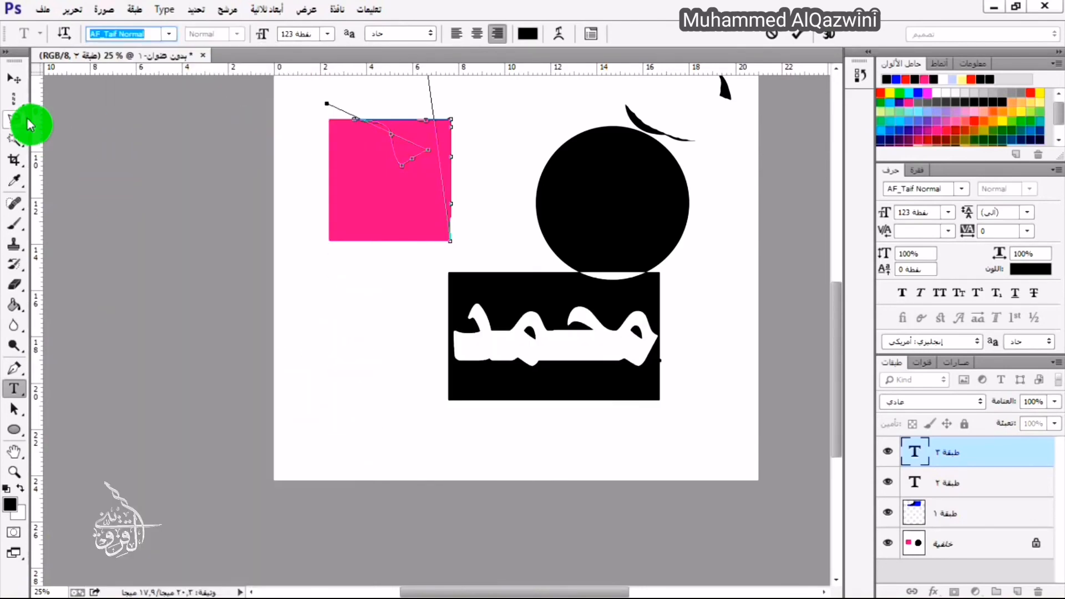
pyautogui.press('Return')
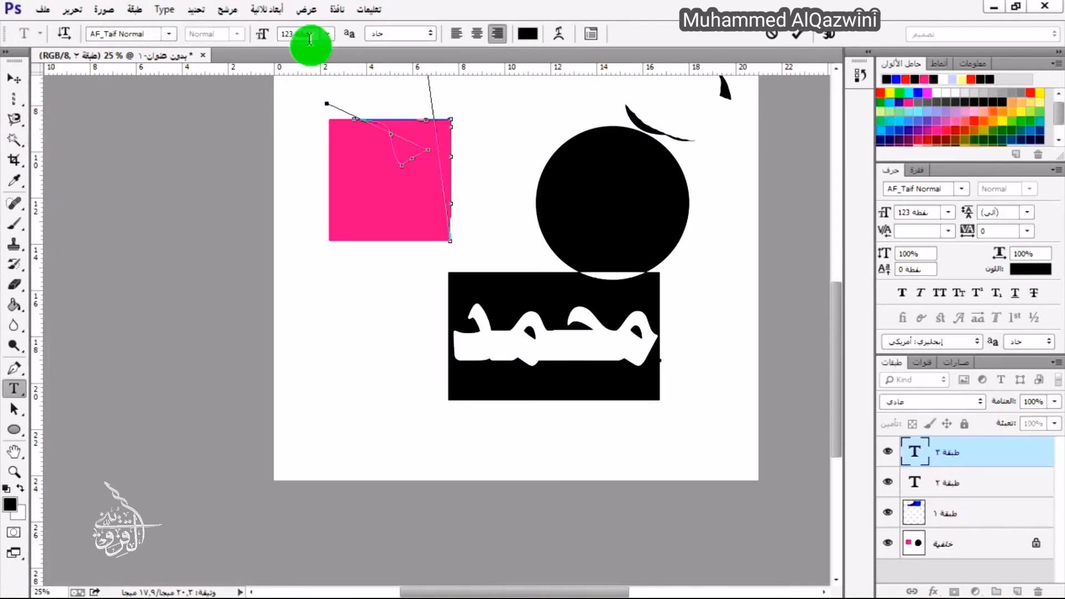
# Set the selected Arabic text's font size to 72 points
pyautogui.click(328, 34)
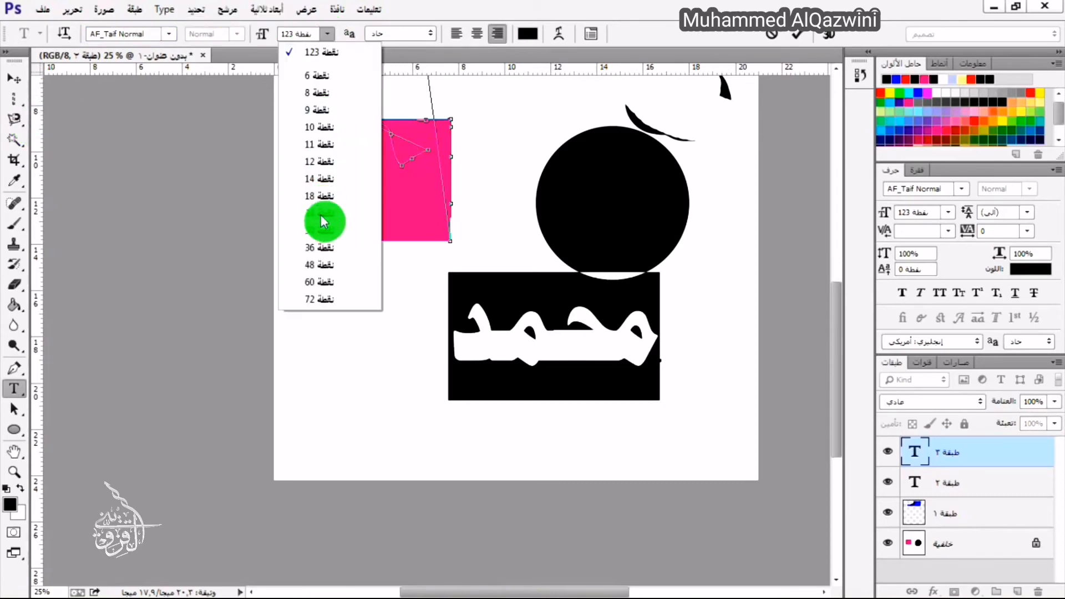
pyautogui.click(323, 295)
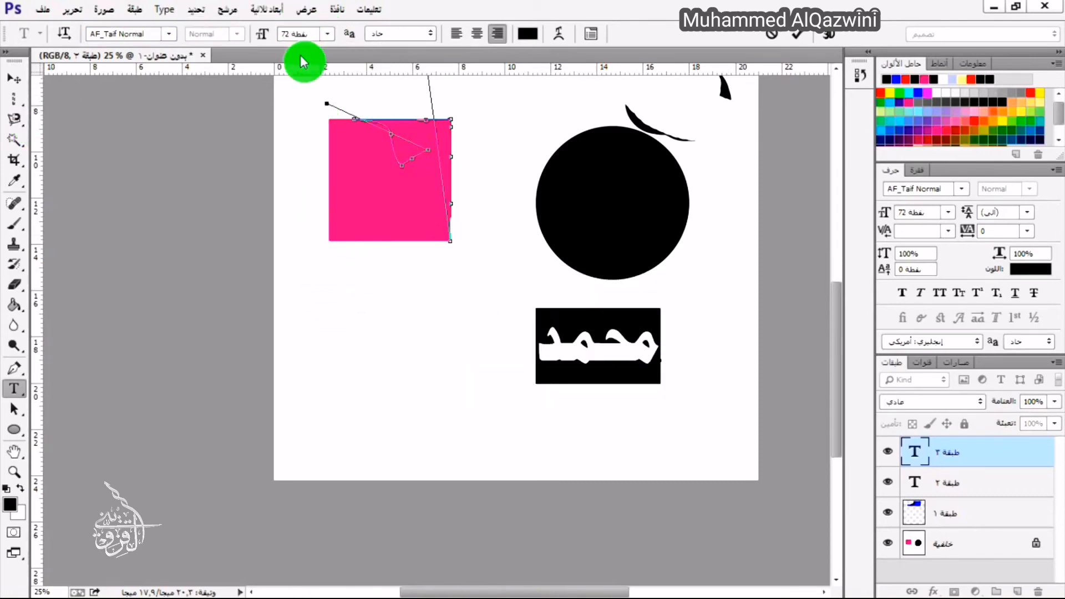
# Reselect the Arabic text, try centre and left alignment on it, and restore right alignment
pyautogui.click(580, 339)
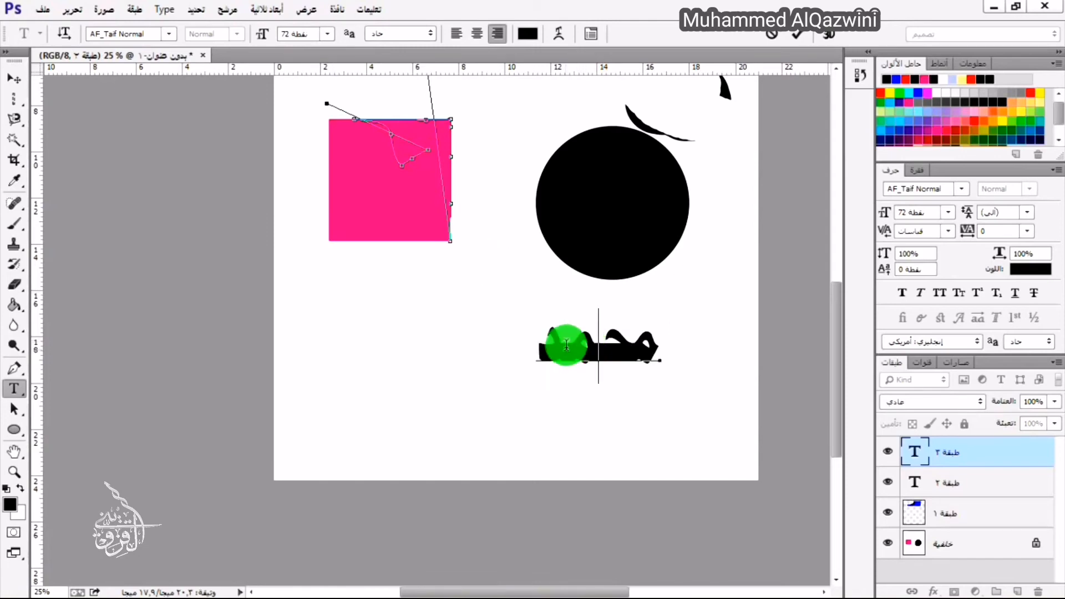
pyautogui.doubleClick(565, 344)
pyautogui.click(476, 34)
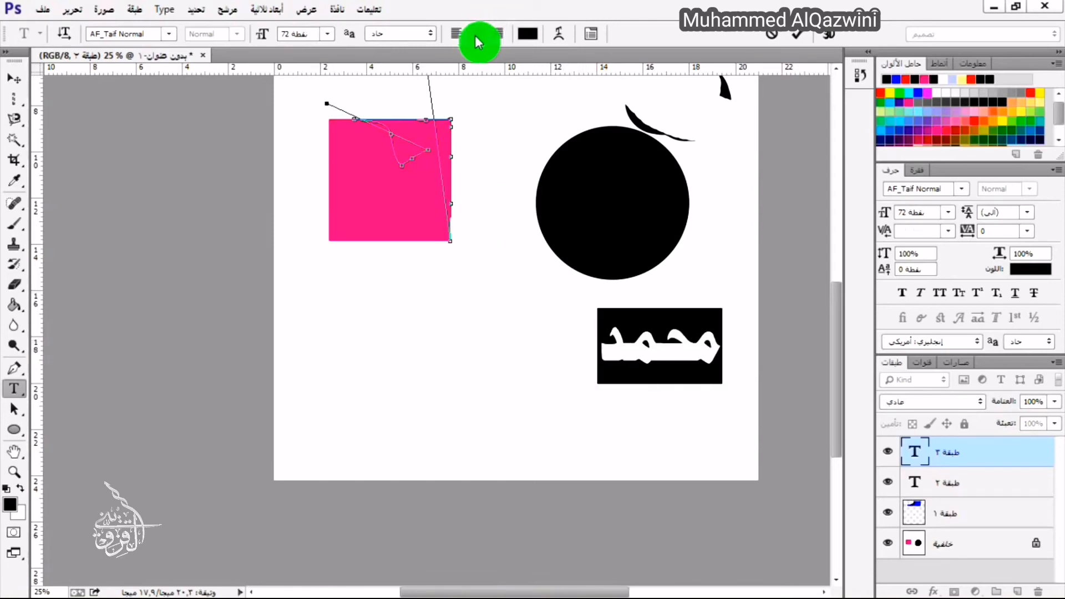
pyautogui.click(456, 34)
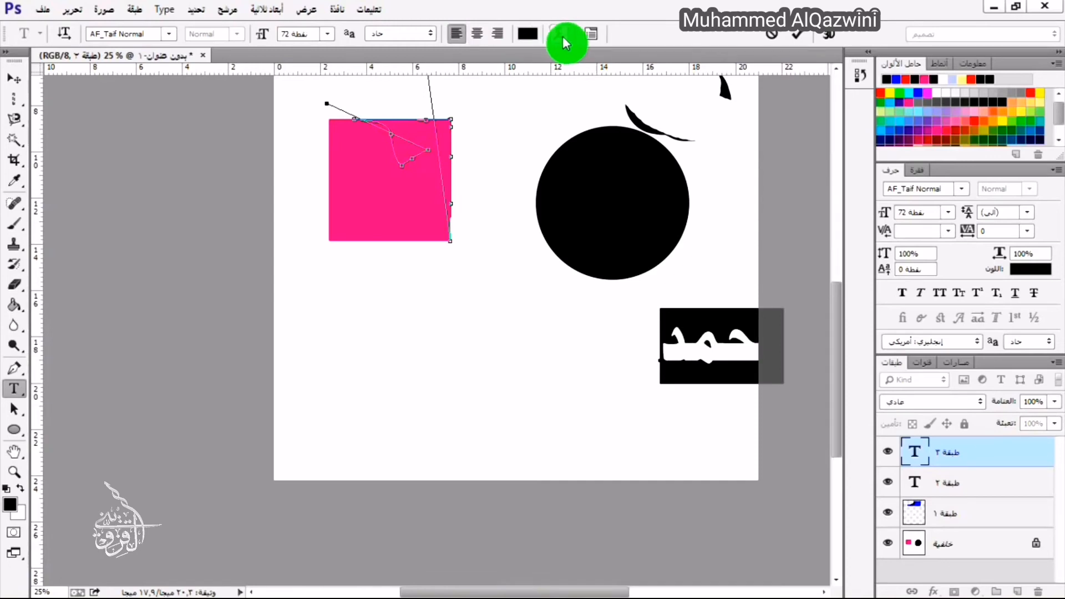
pyautogui.click(497, 34)
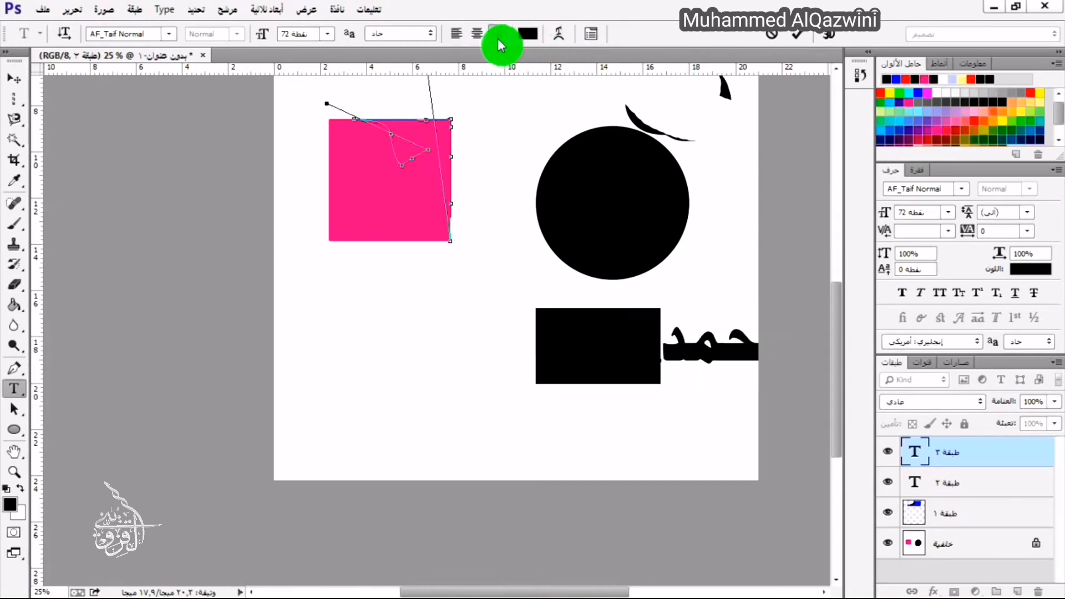
# Open the text warp settings for the Arabic text and preview the Arc Lower, Arc and Arch styles
pyautogui.click(561, 35)
pyautogui.click(541, 158)
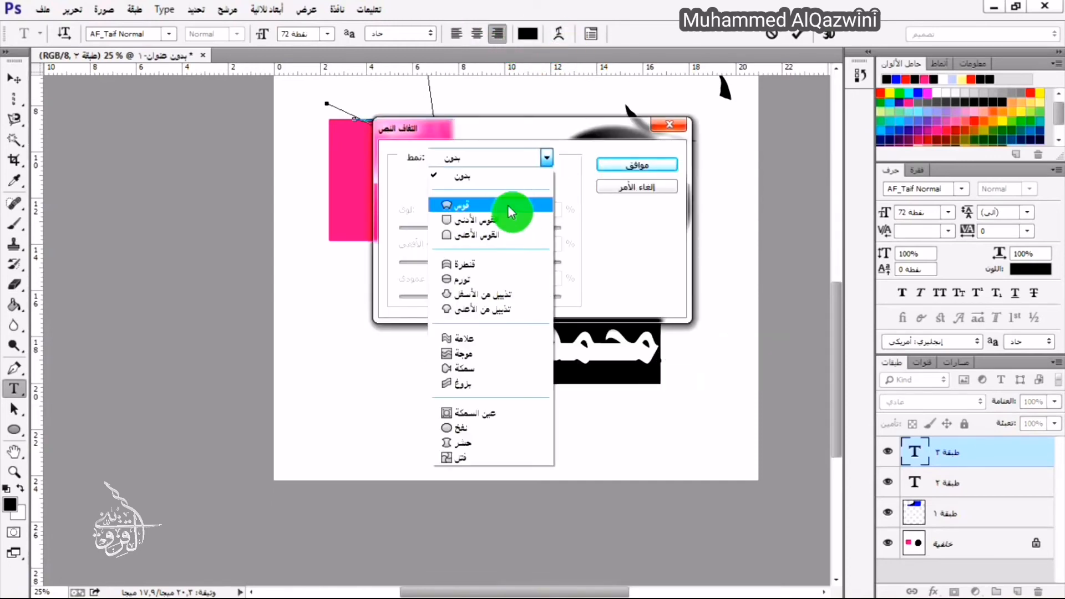
pyautogui.click(501, 213)
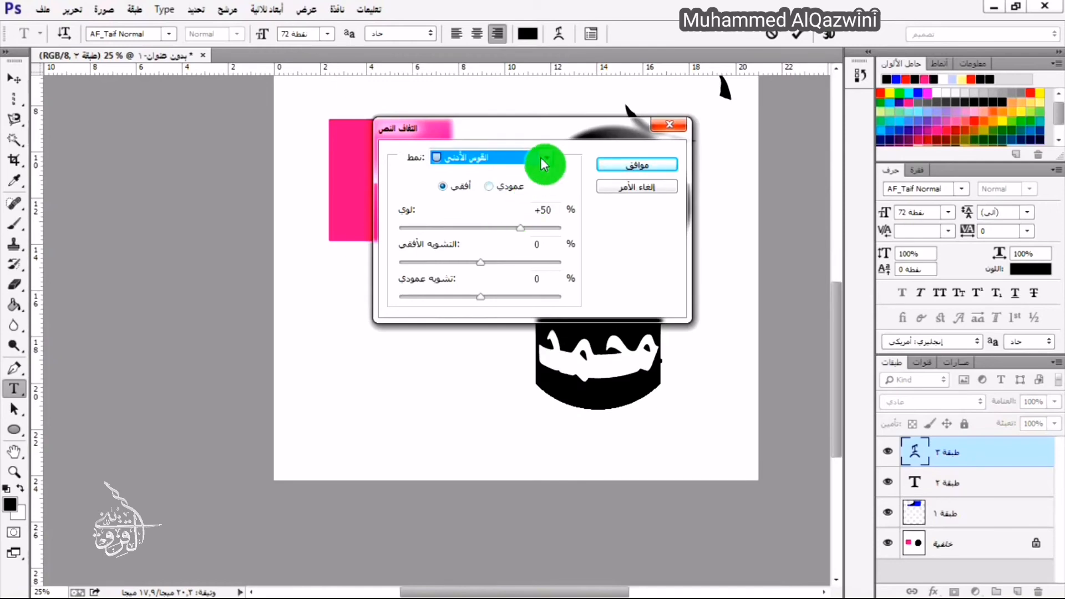
pyautogui.click(540, 158)
pyautogui.click(508, 203)
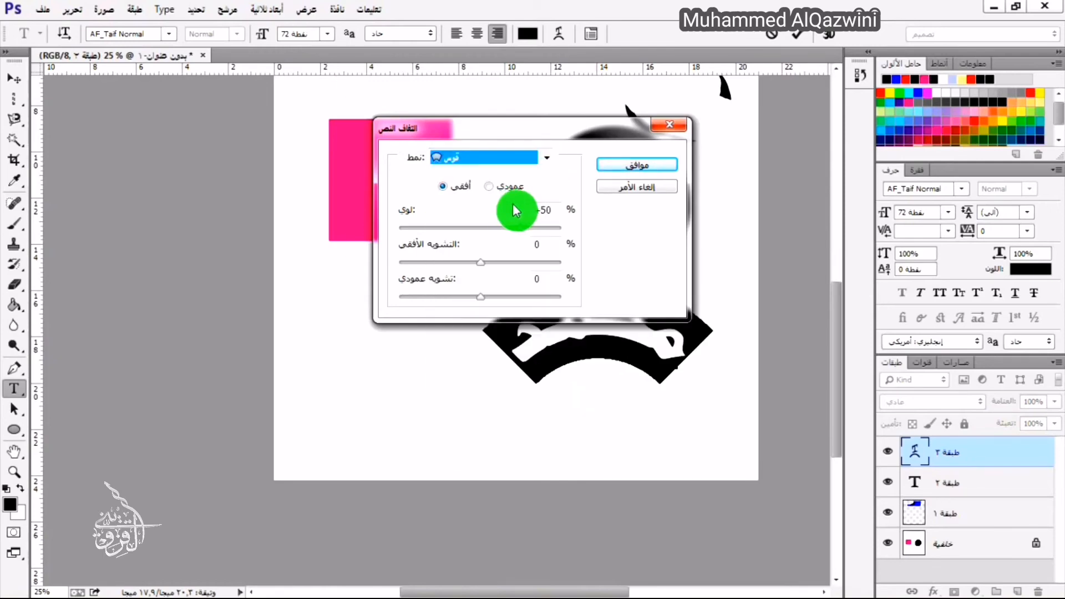
pyautogui.moveTo(591, 143); pyautogui.dragTo(278, 115)
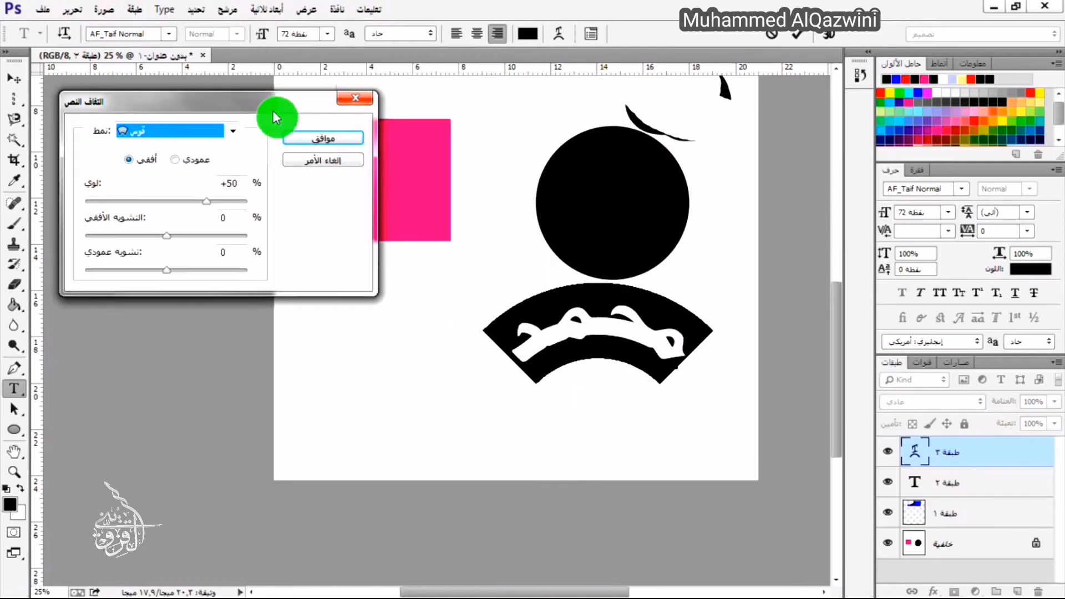
pyautogui.click(231, 133)
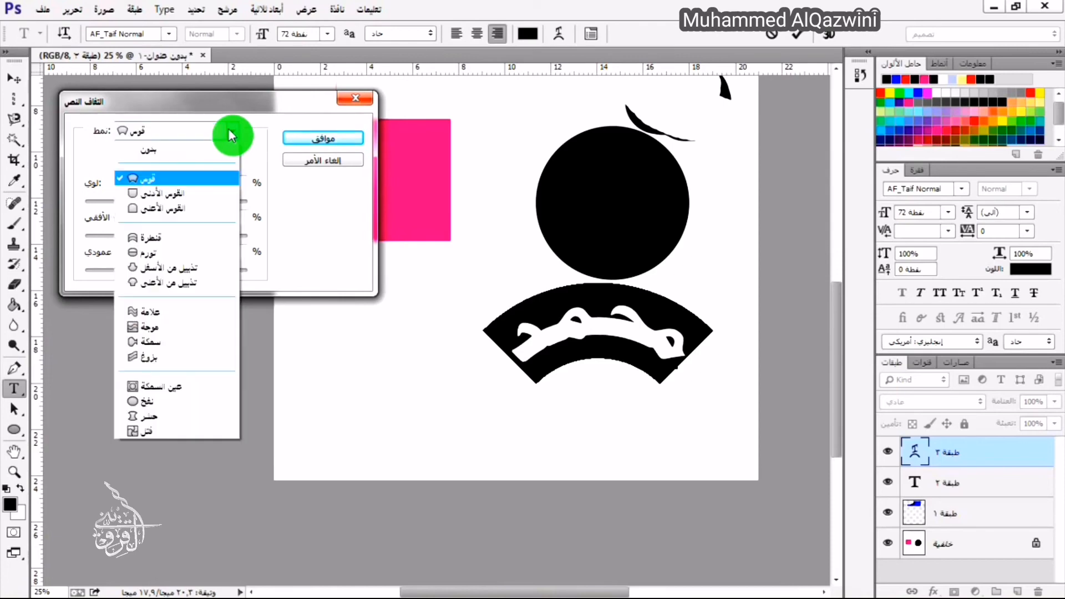
pyautogui.click(151, 236)
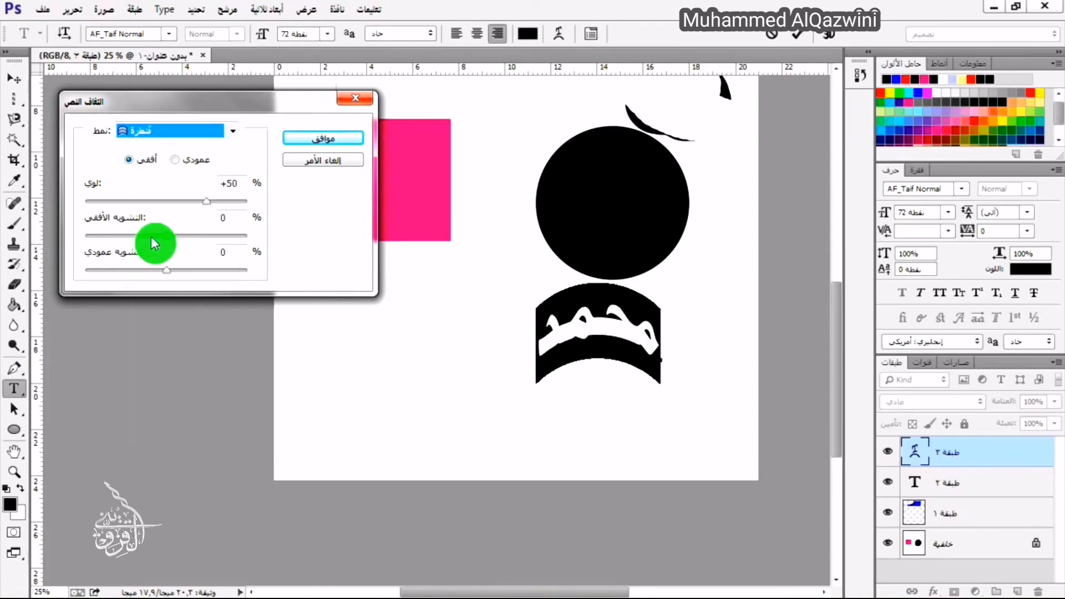
# Warp the Arabic text with the Flag style at a +27% horizontal bend and commit the text edit
pyautogui.click(227, 133)
pyautogui.click(147, 315)
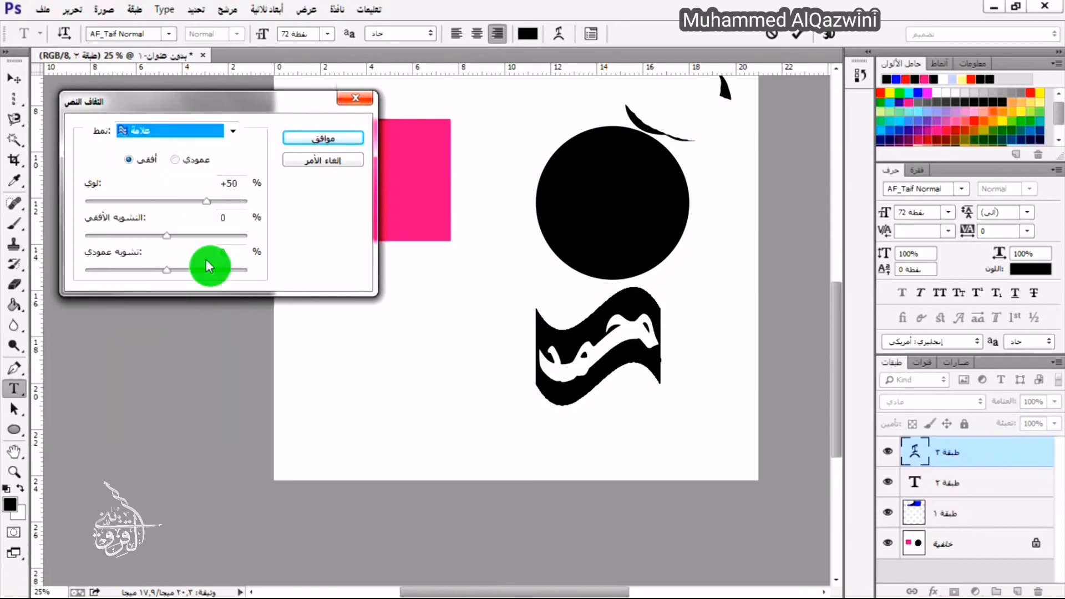
pyautogui.moveTo(208, 199); pyautogui.dragTo(188, 202)
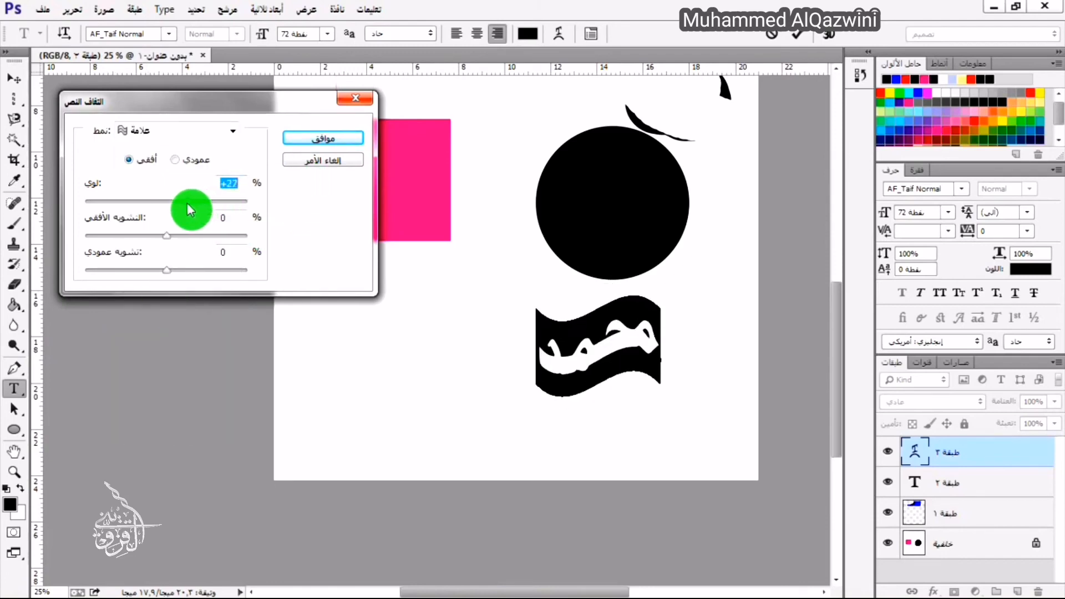
pyautogui.click(325, 138)
pyautogui.click(564, 319)
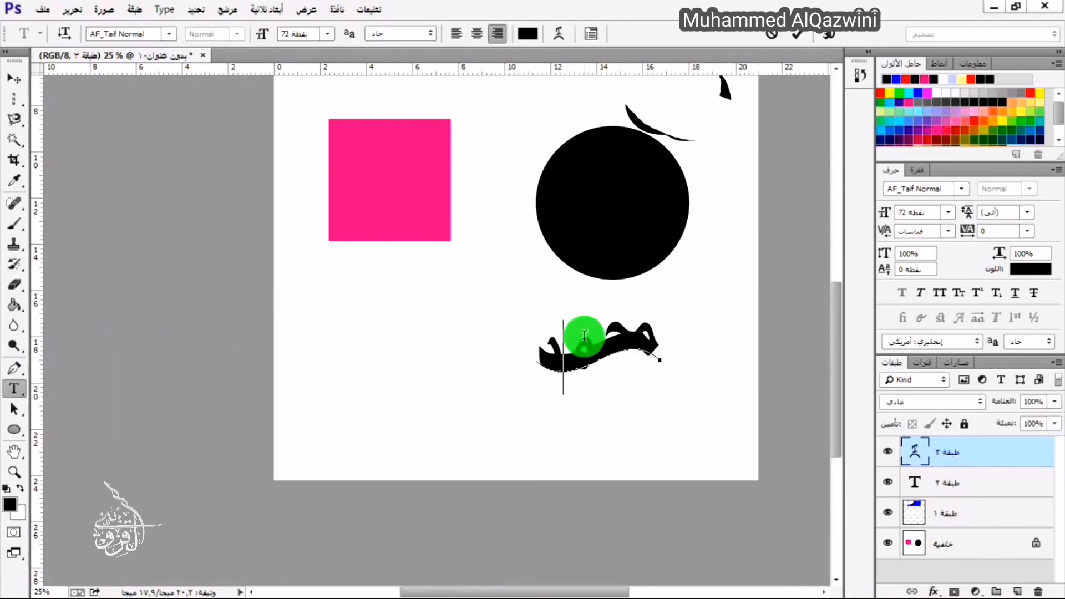
pyautogui.click(107, 442)
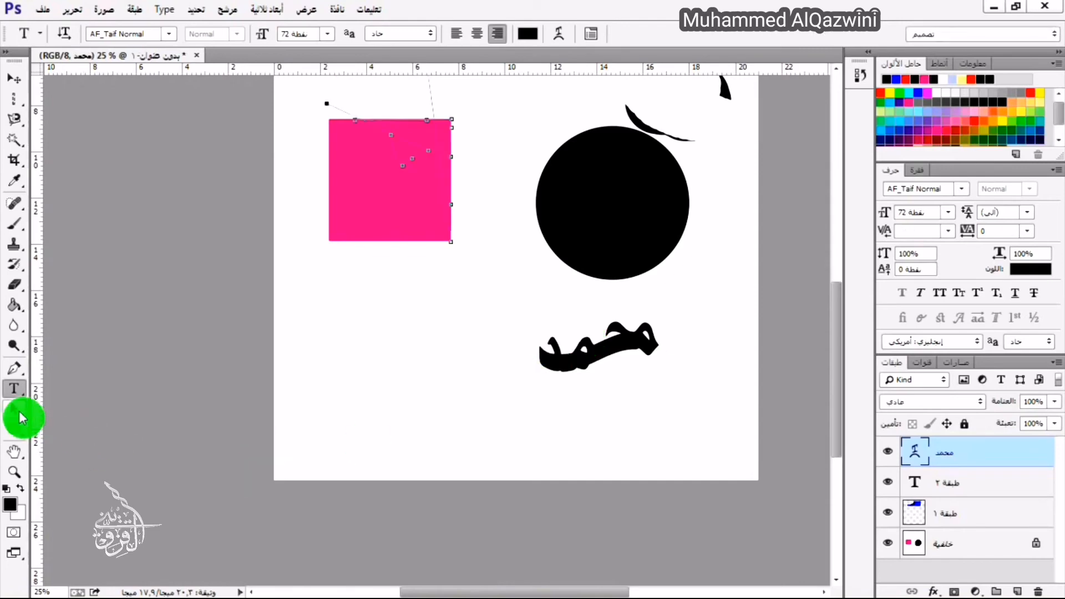
# Draw a black fleur-de-lis custom shape about 877 px wide and 880 px high below the pink square
pyautogui.click(21, 416)
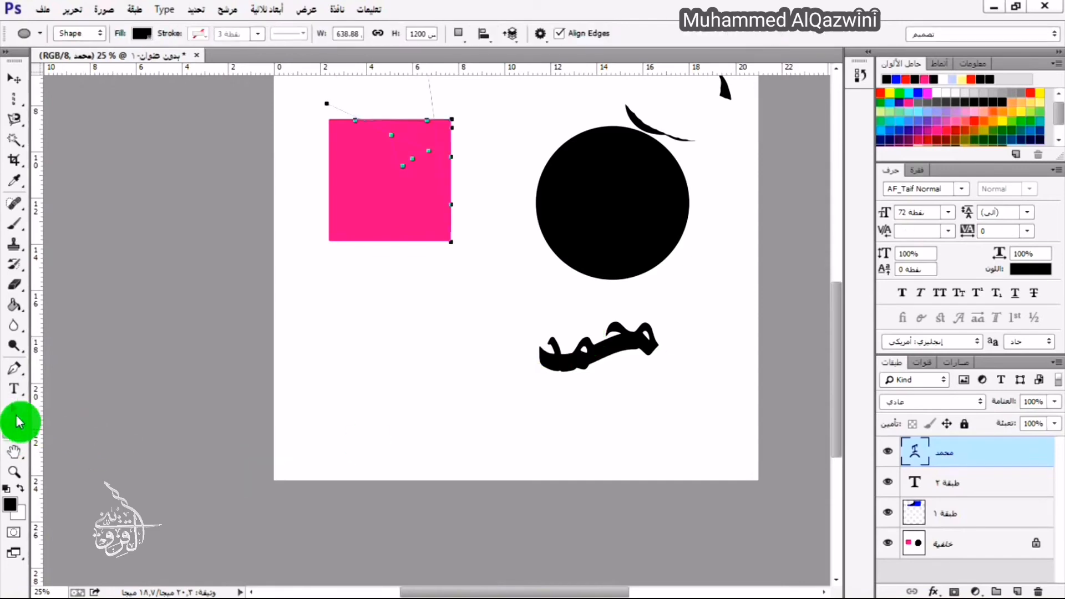
pyautogui.click(20, 416)
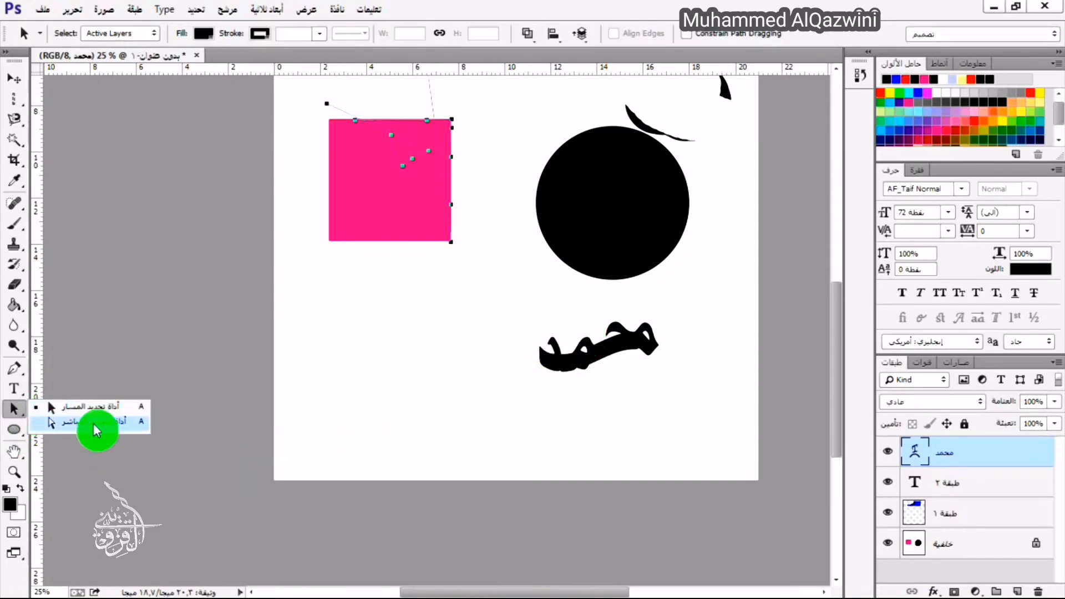
pyautogui.click(20, 431)
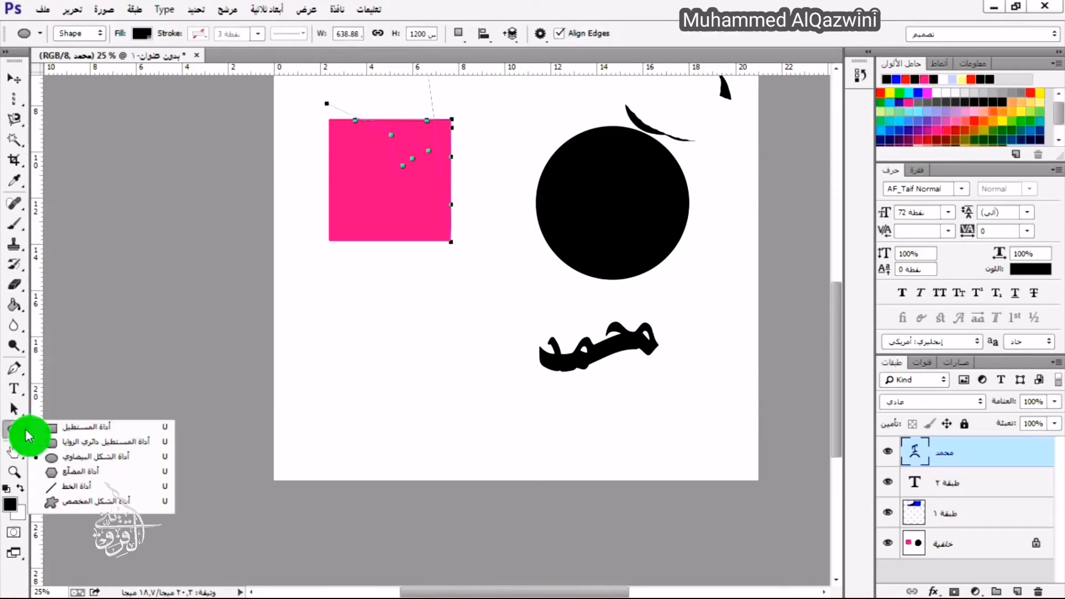
pyautogui.click(84, 501)
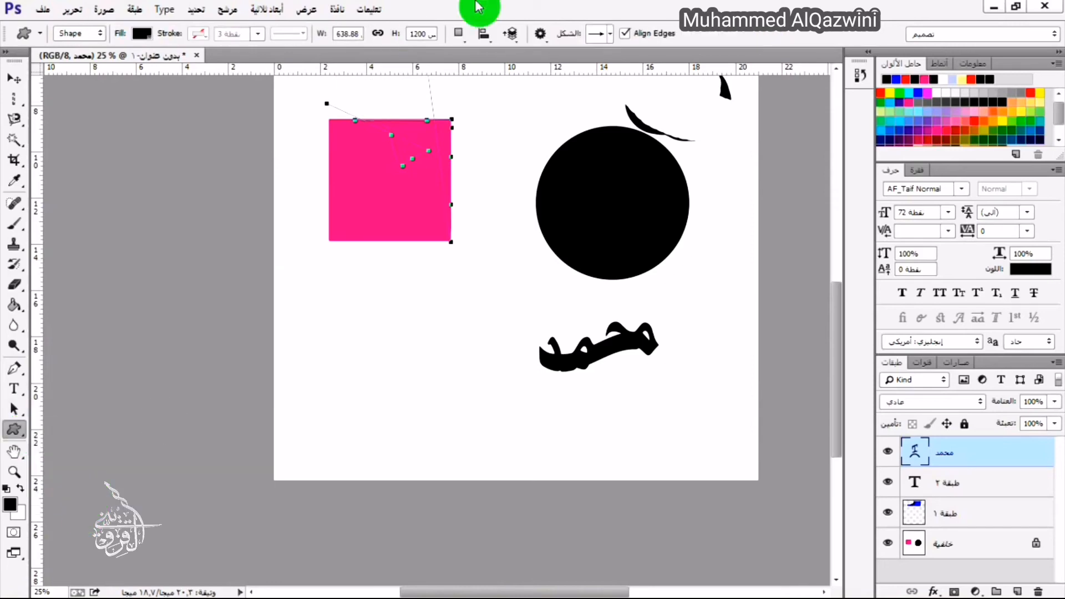
pyautogui.click(606, 36)
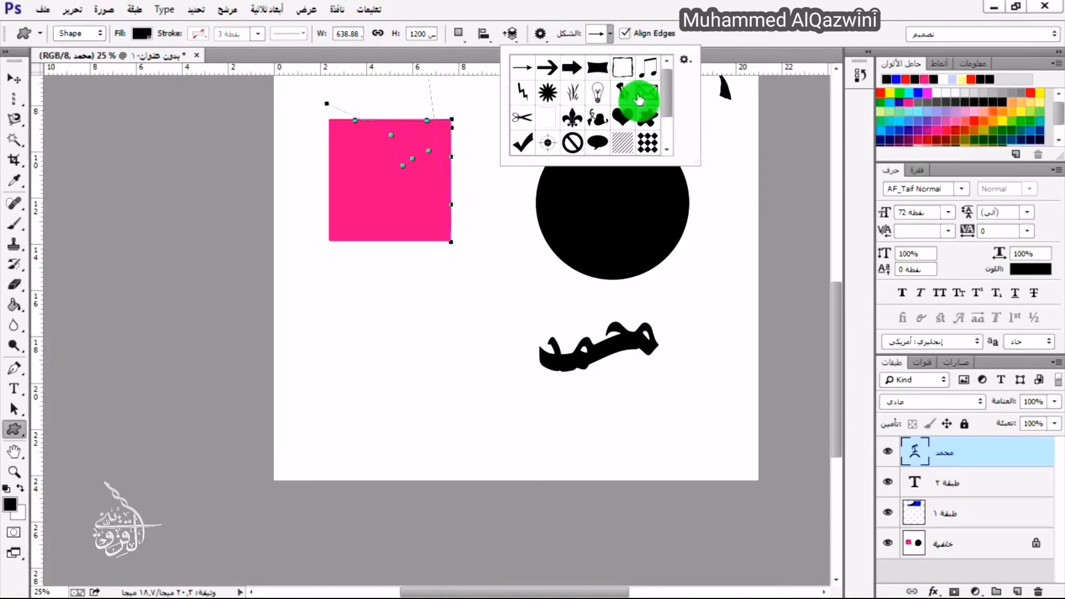
pyautogui.click(572, 118)
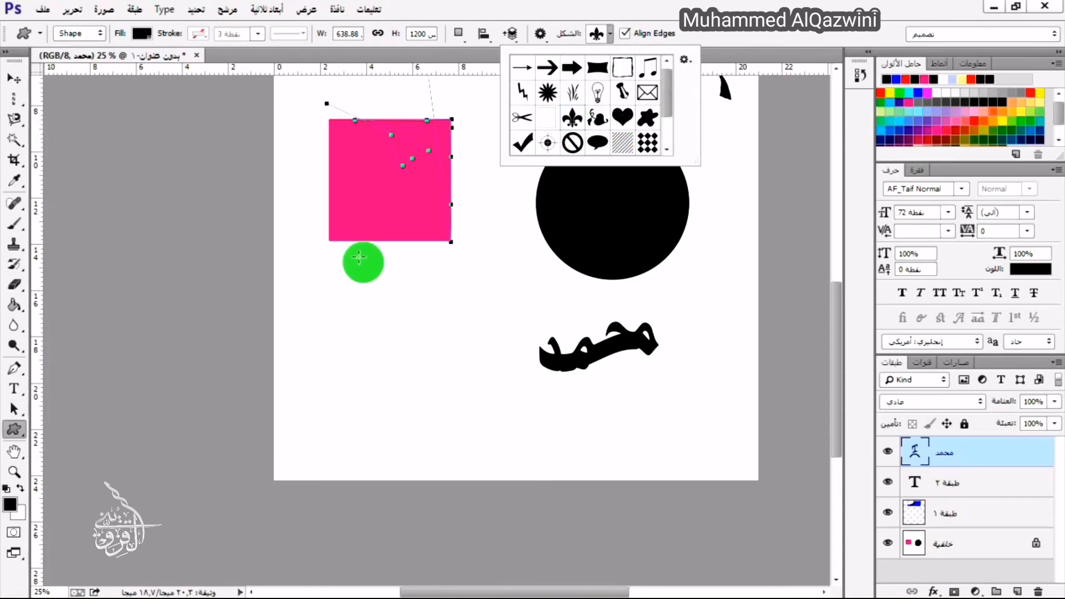
pyautogui.moveTo(340, 282); pyautogui.dragTo(512, 453)
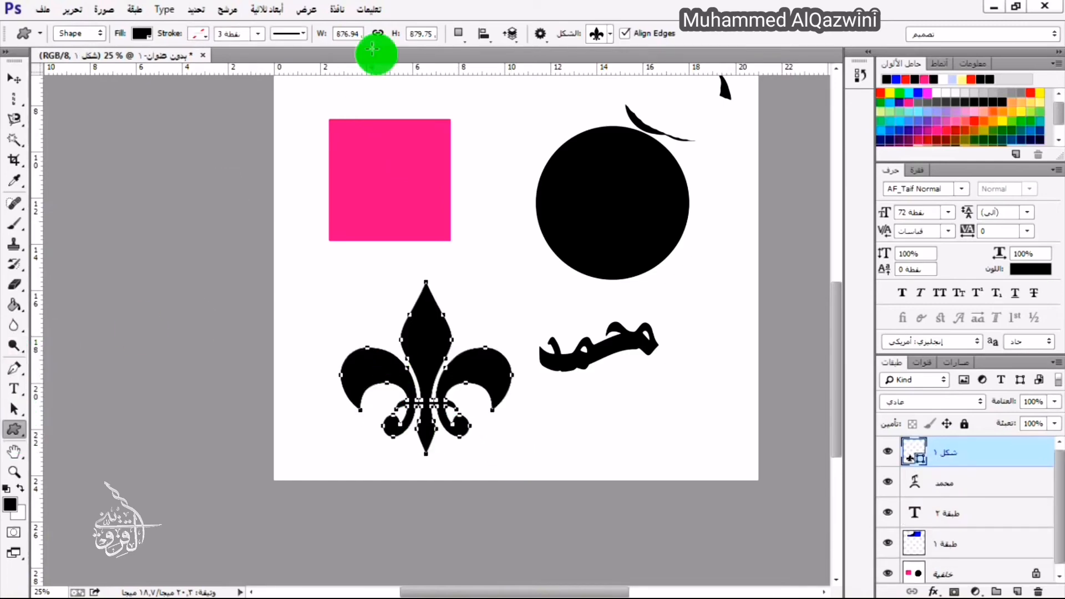
# Draw a black rectangle about 1012 by 324 px across the lower half of the pink square and collapse its properties
pyautogui.rightClick(19, 427)
pyautogui.click(69, 431)
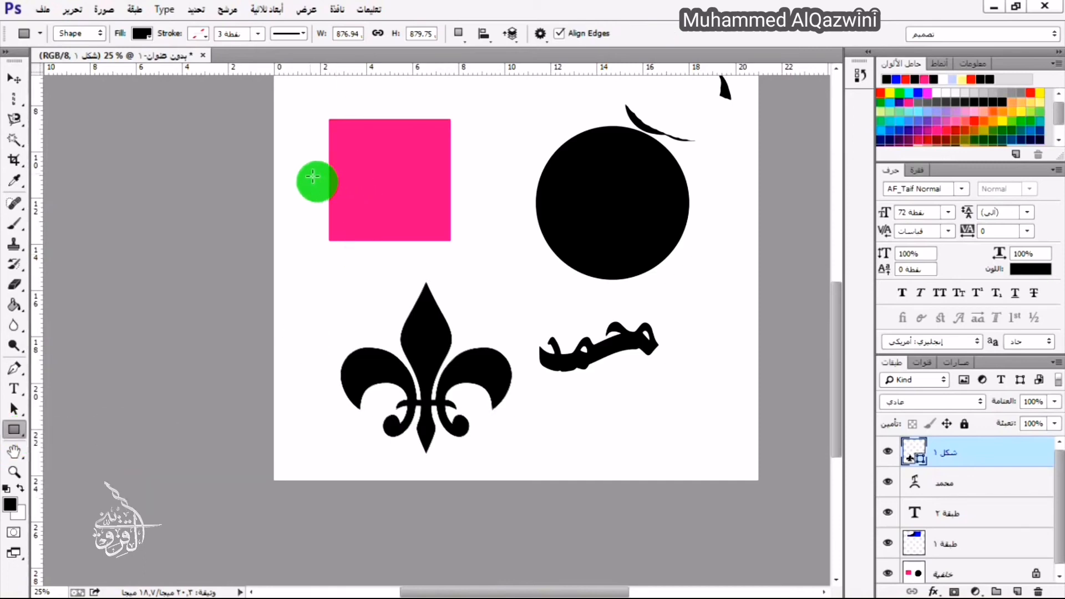
pyautogui.moveTo(313, 177); pyautogui.dragTo(511, 240)
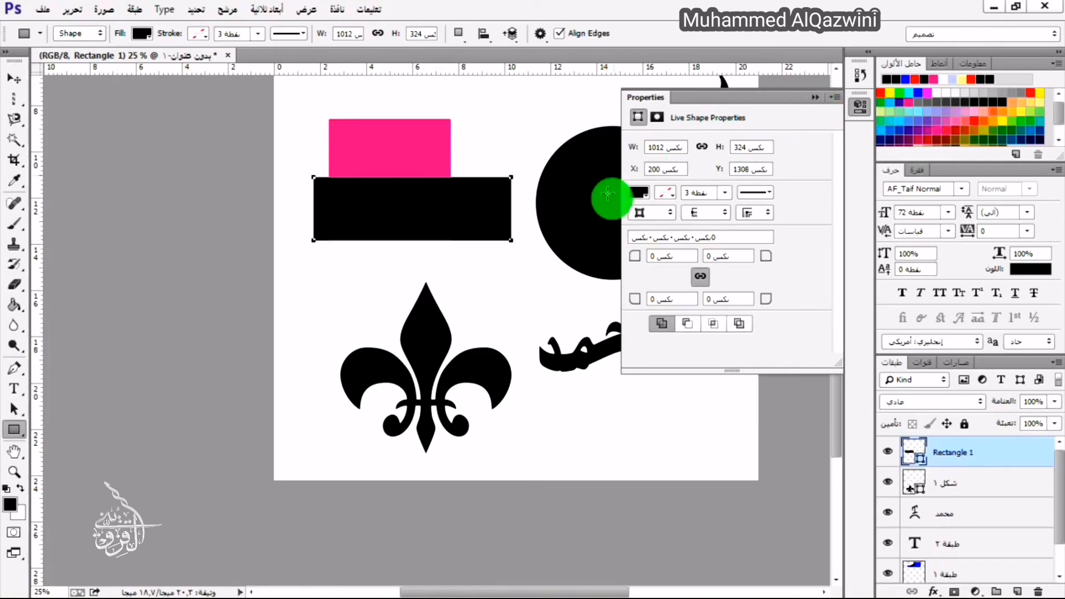
pyautogui.click(813, 94)
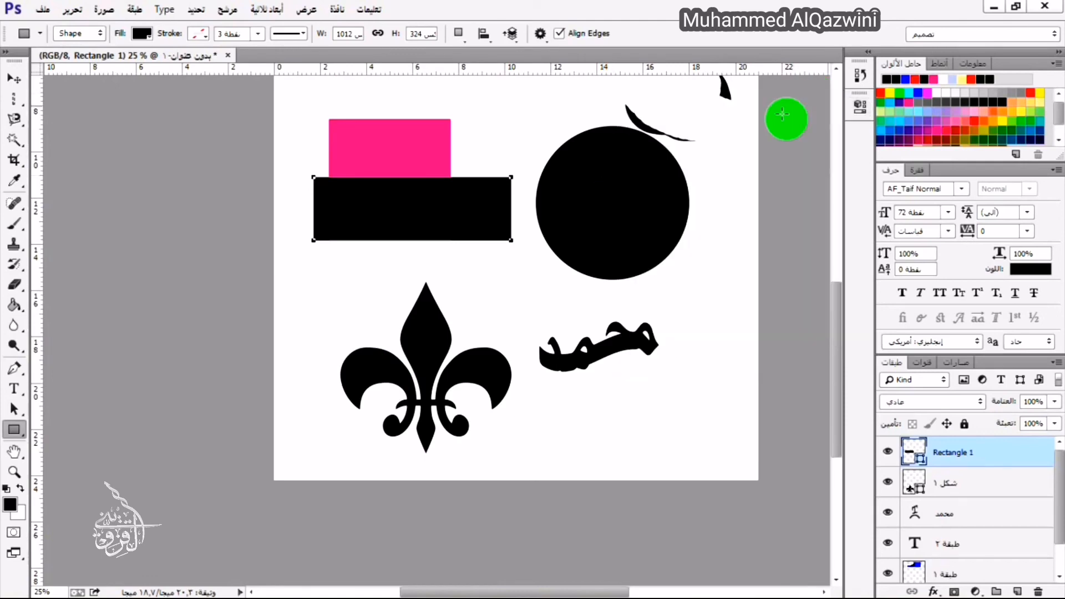
# Pan the page with the Hand tool, and zoom far out and back in with the Zoom tool
pyautogui.click(14, 456)
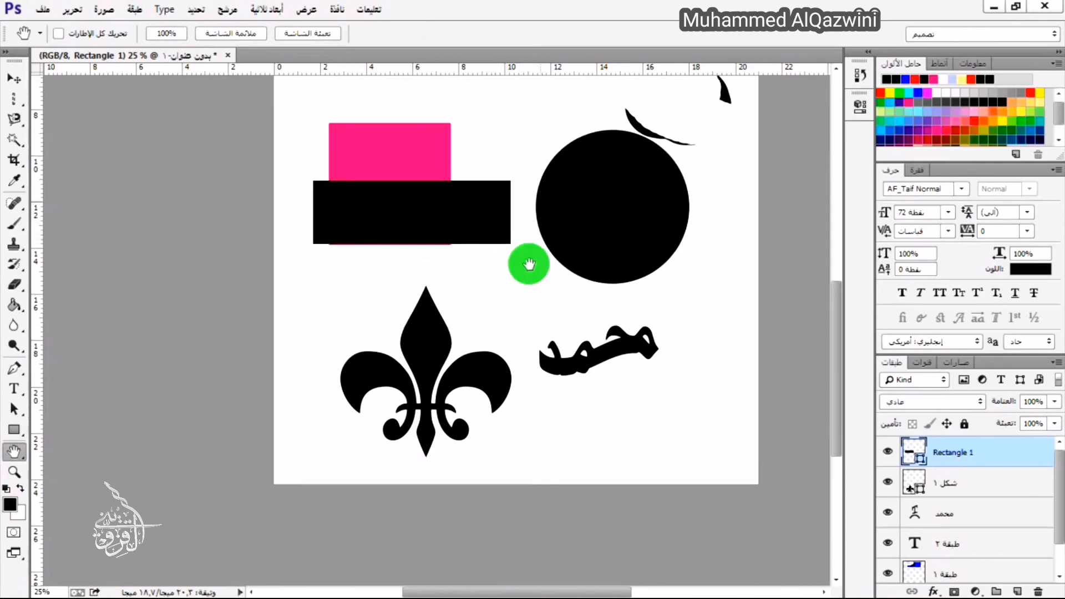
pyautogui.moveTo(525, 264)
pyautogui.mouseDown()
pyautogui.moveTo(484, 392)
pyautogui.moveTo(531, 216)
pyautogui.moveTo(527, 161)
pyautogui.moveTo(516, 269)
pyautogui.moveTo(529, 278)
pyautogui.mouseUp()
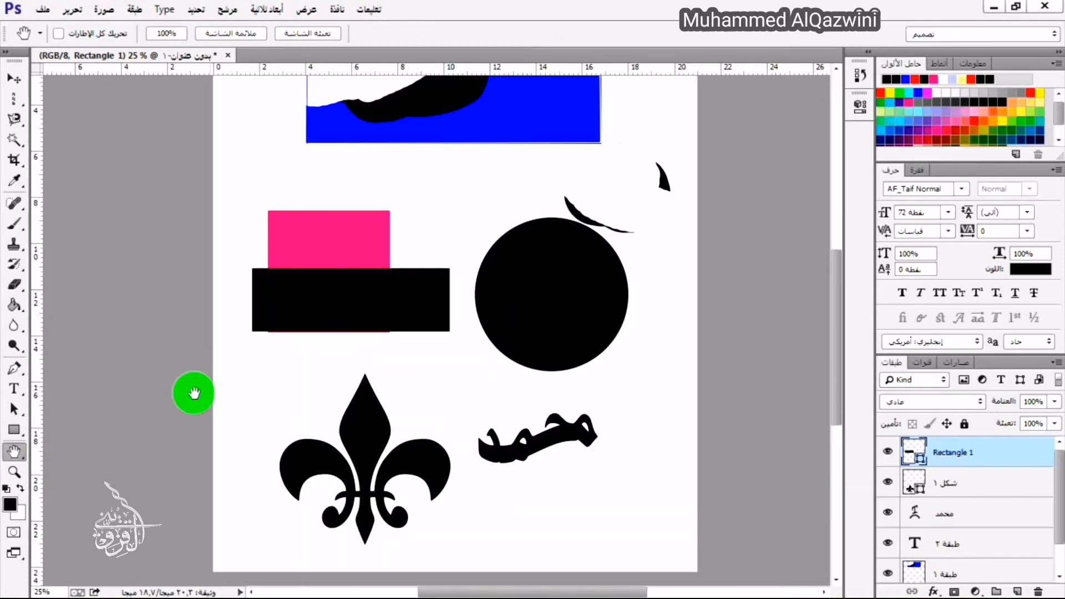
pyautogui.click(11, 475)
pyautogui.moveTo(575, 401); pyautogui.dragTo(425, 508)
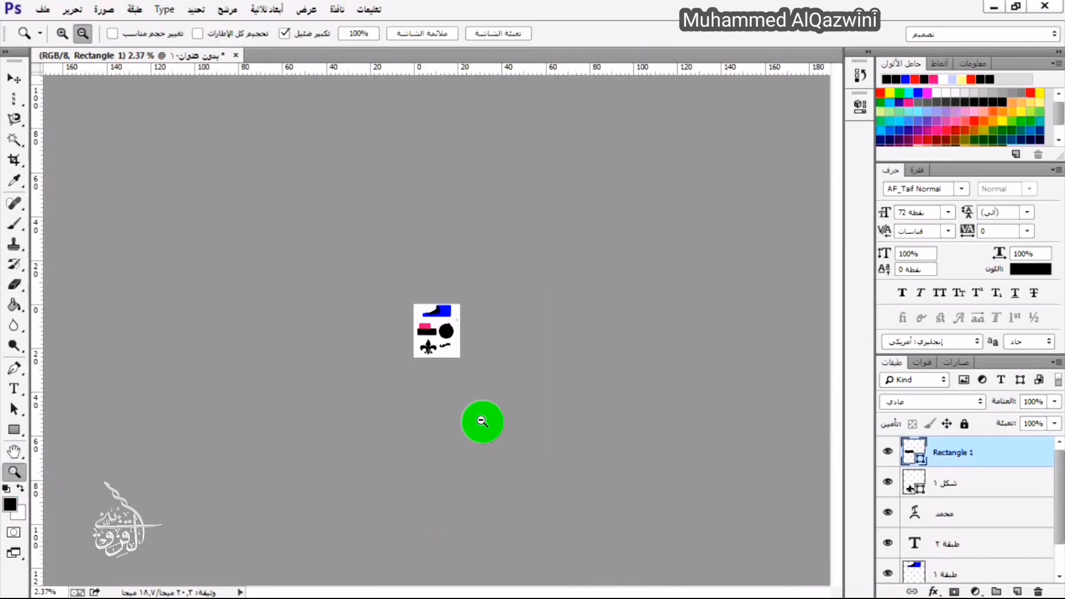
pyautogui.moveTo(429, 354); pyautogui.dragTo(4, 574)
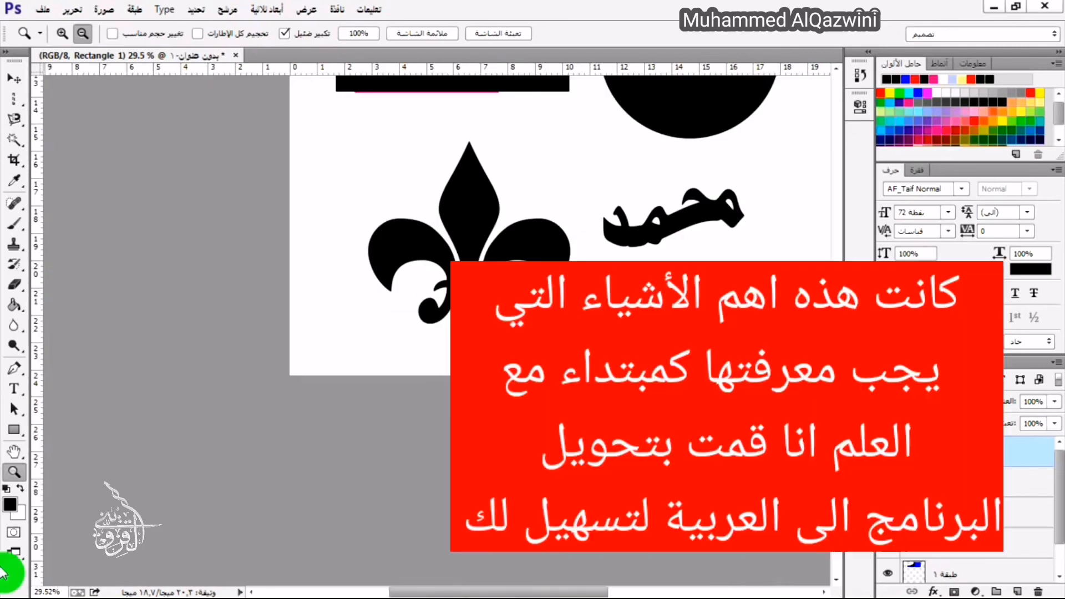
# Set the foreground colour to bright red with the colour picker
pyautogui.click(8, 506)
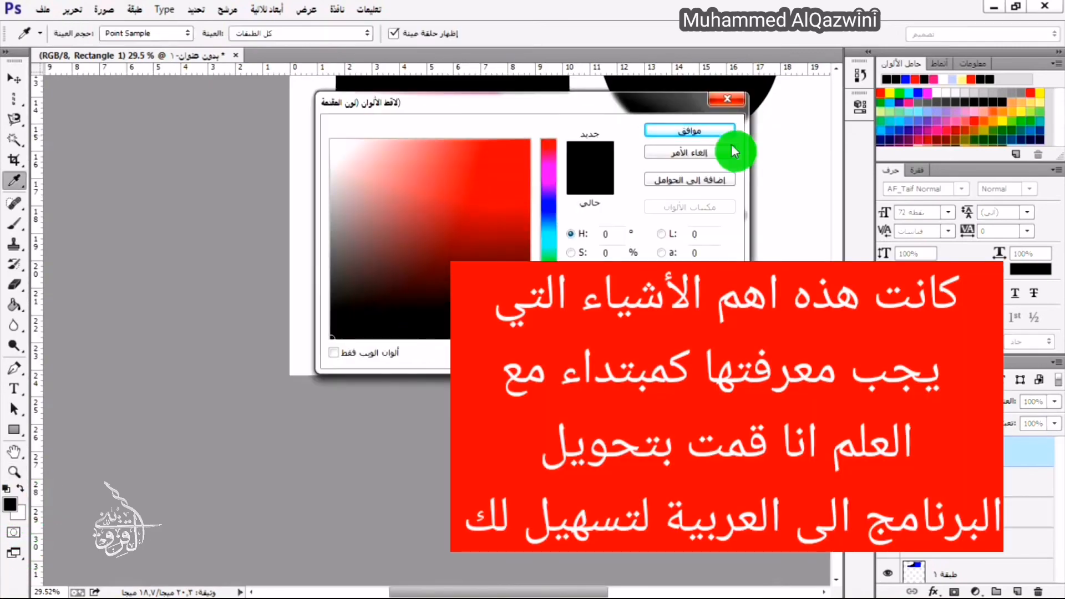
pyautogui.moveTo(520, 168); pyautogui.dragTo(672, 120)
pyautogui.click(705, 129)
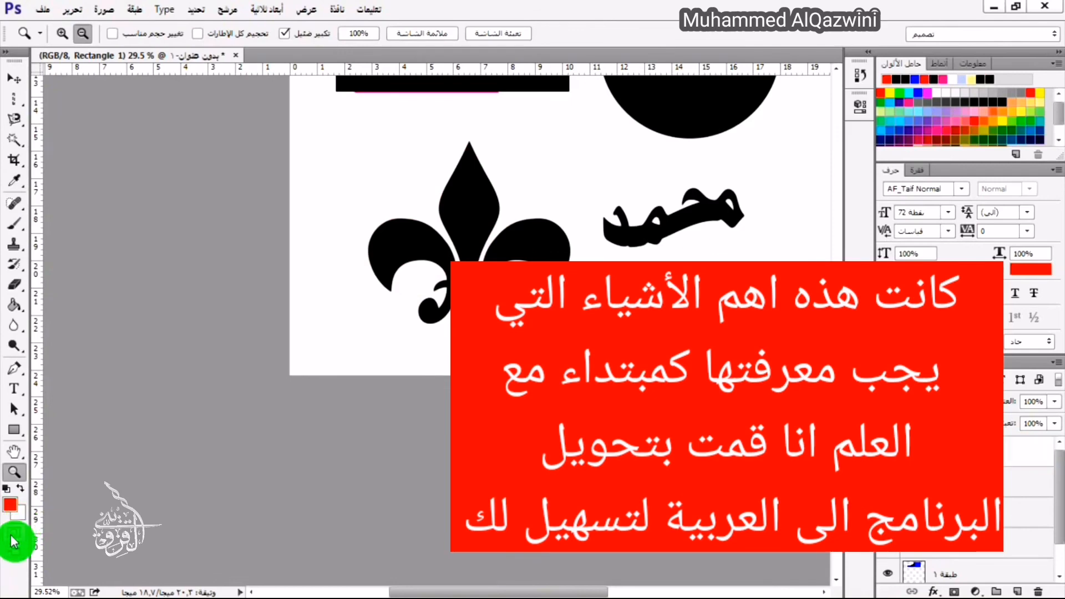
pyautogui.press('d')
# Toggle Quick Mask mode on and back off
pyautogui.click(14, 539)
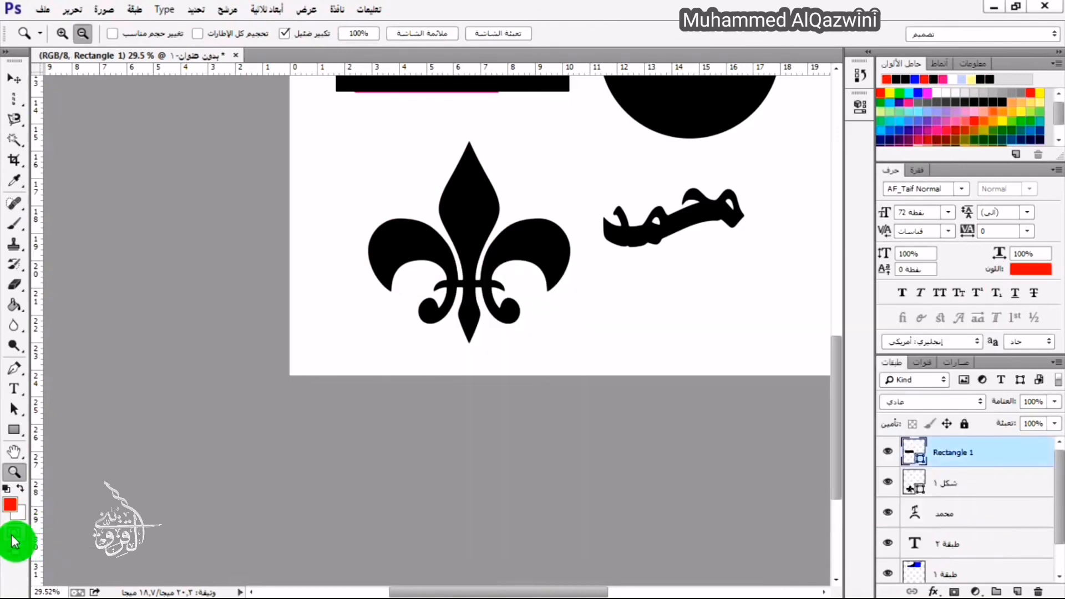
pyautogui.click(15, 539)
pyautogui.click(13, 537)
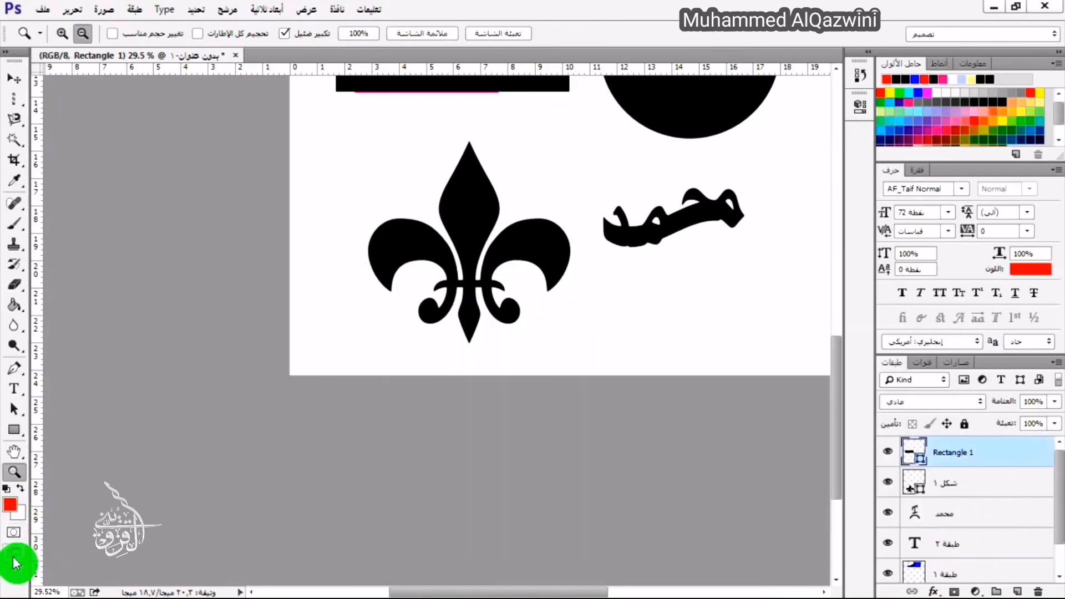
# Show the document in both full-screen modes with the repeat notice turned off, and return to the standard screen mode
pyautogui.click(12, 557)
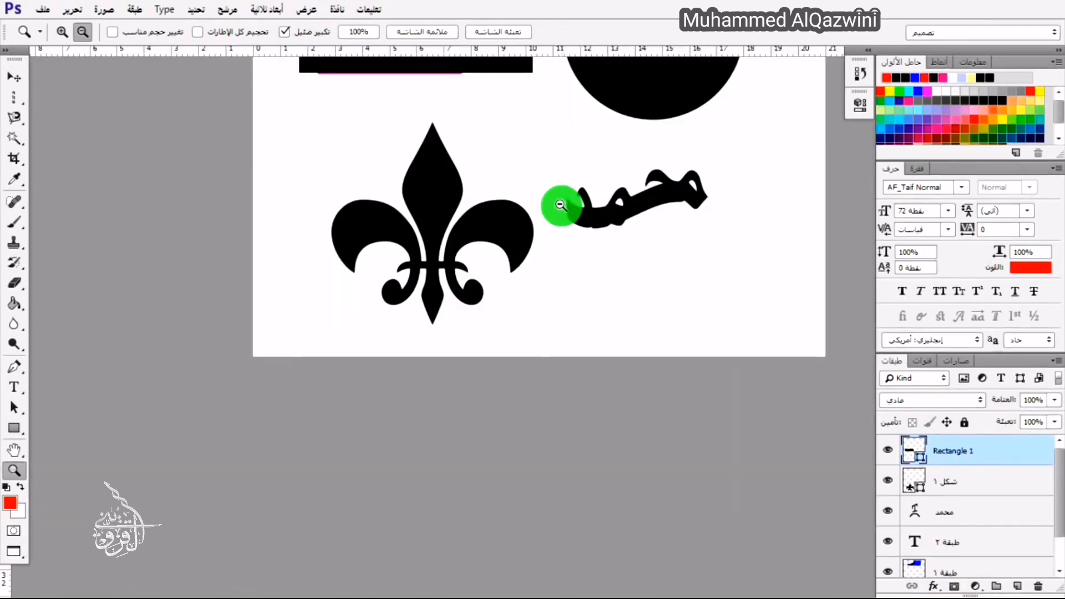
pyautogui.click(14, 557)
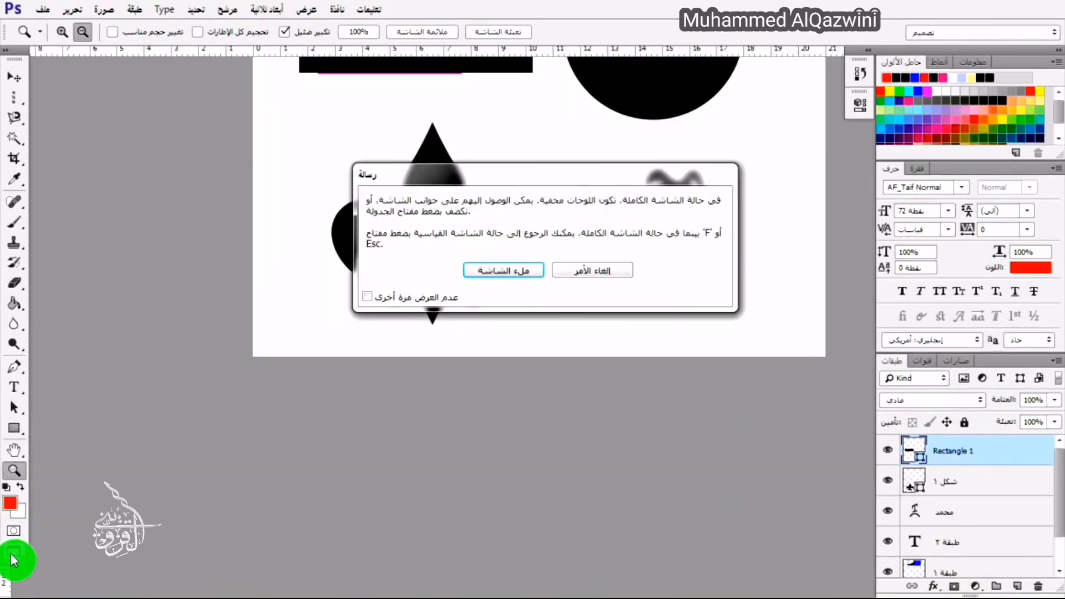
pyautogui.click(420, 297)
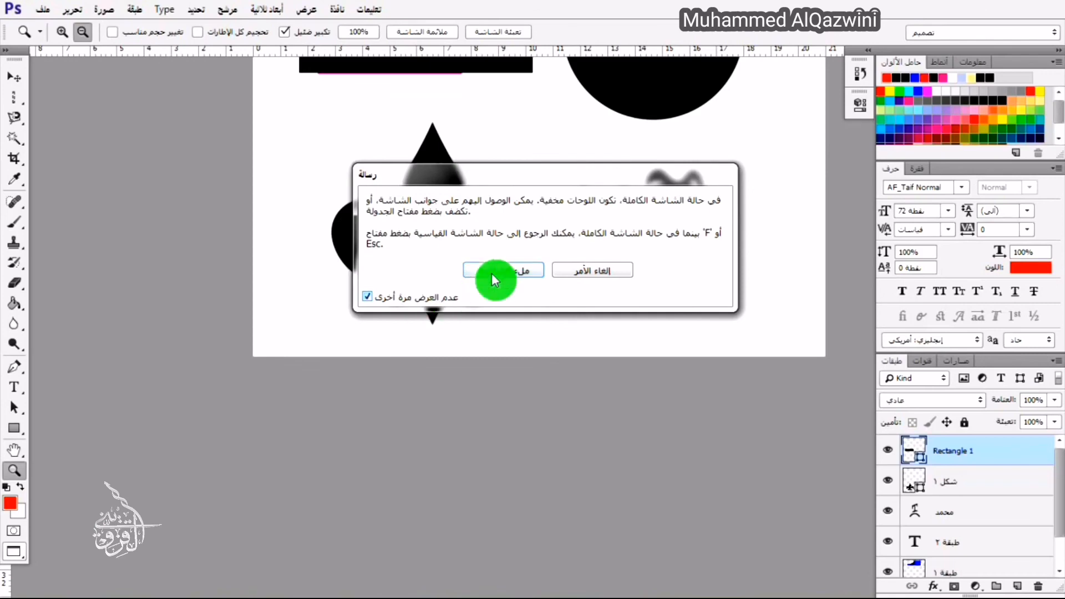
pyautogui.click(525, 268)
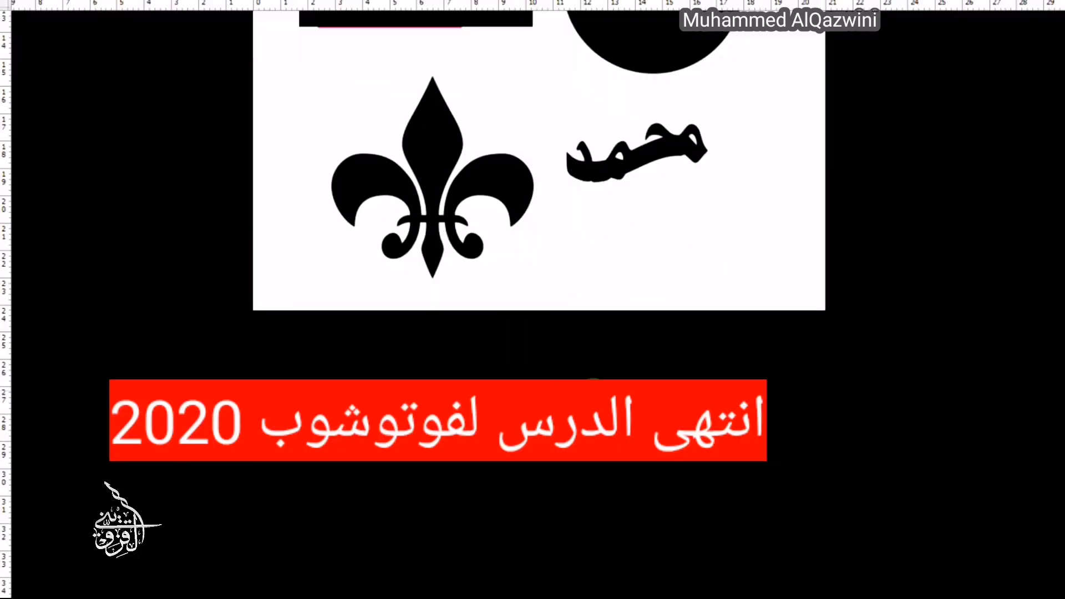
pyautogui.press('Escape')
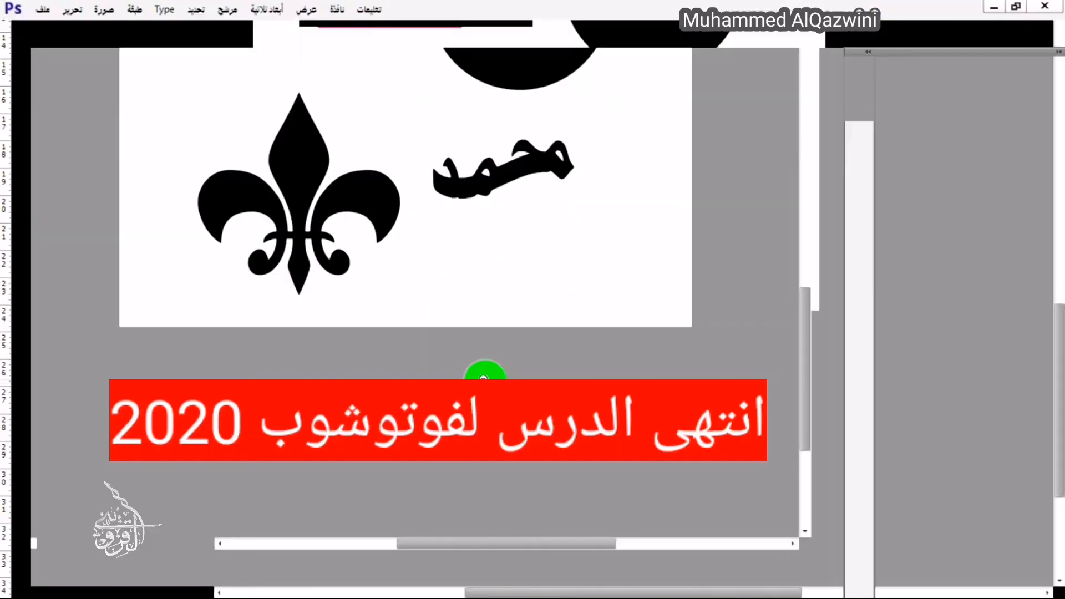
pyautogui.scroll(5, 502, 252)
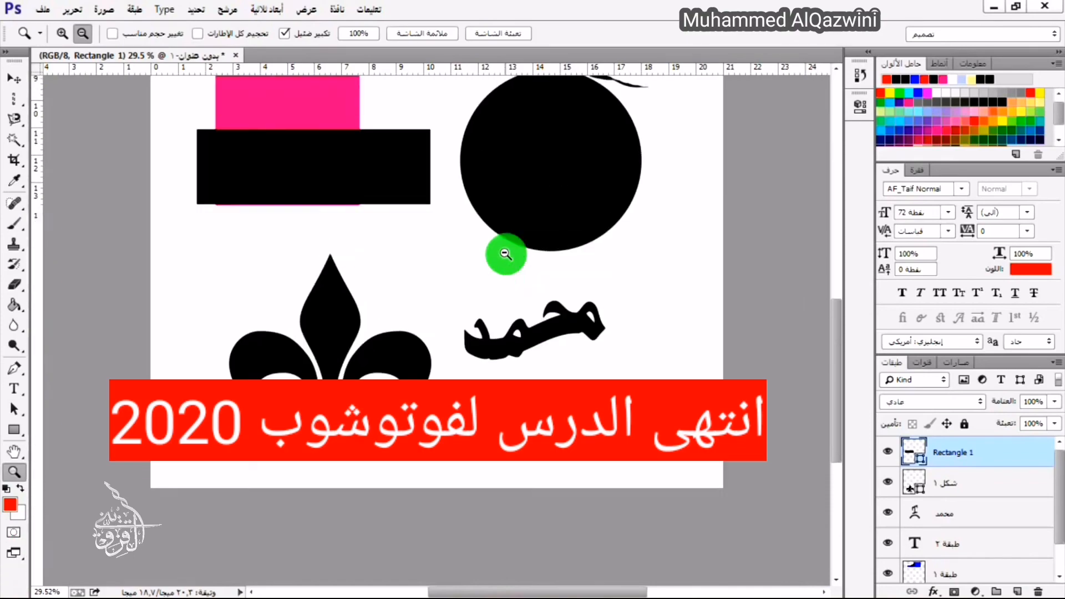